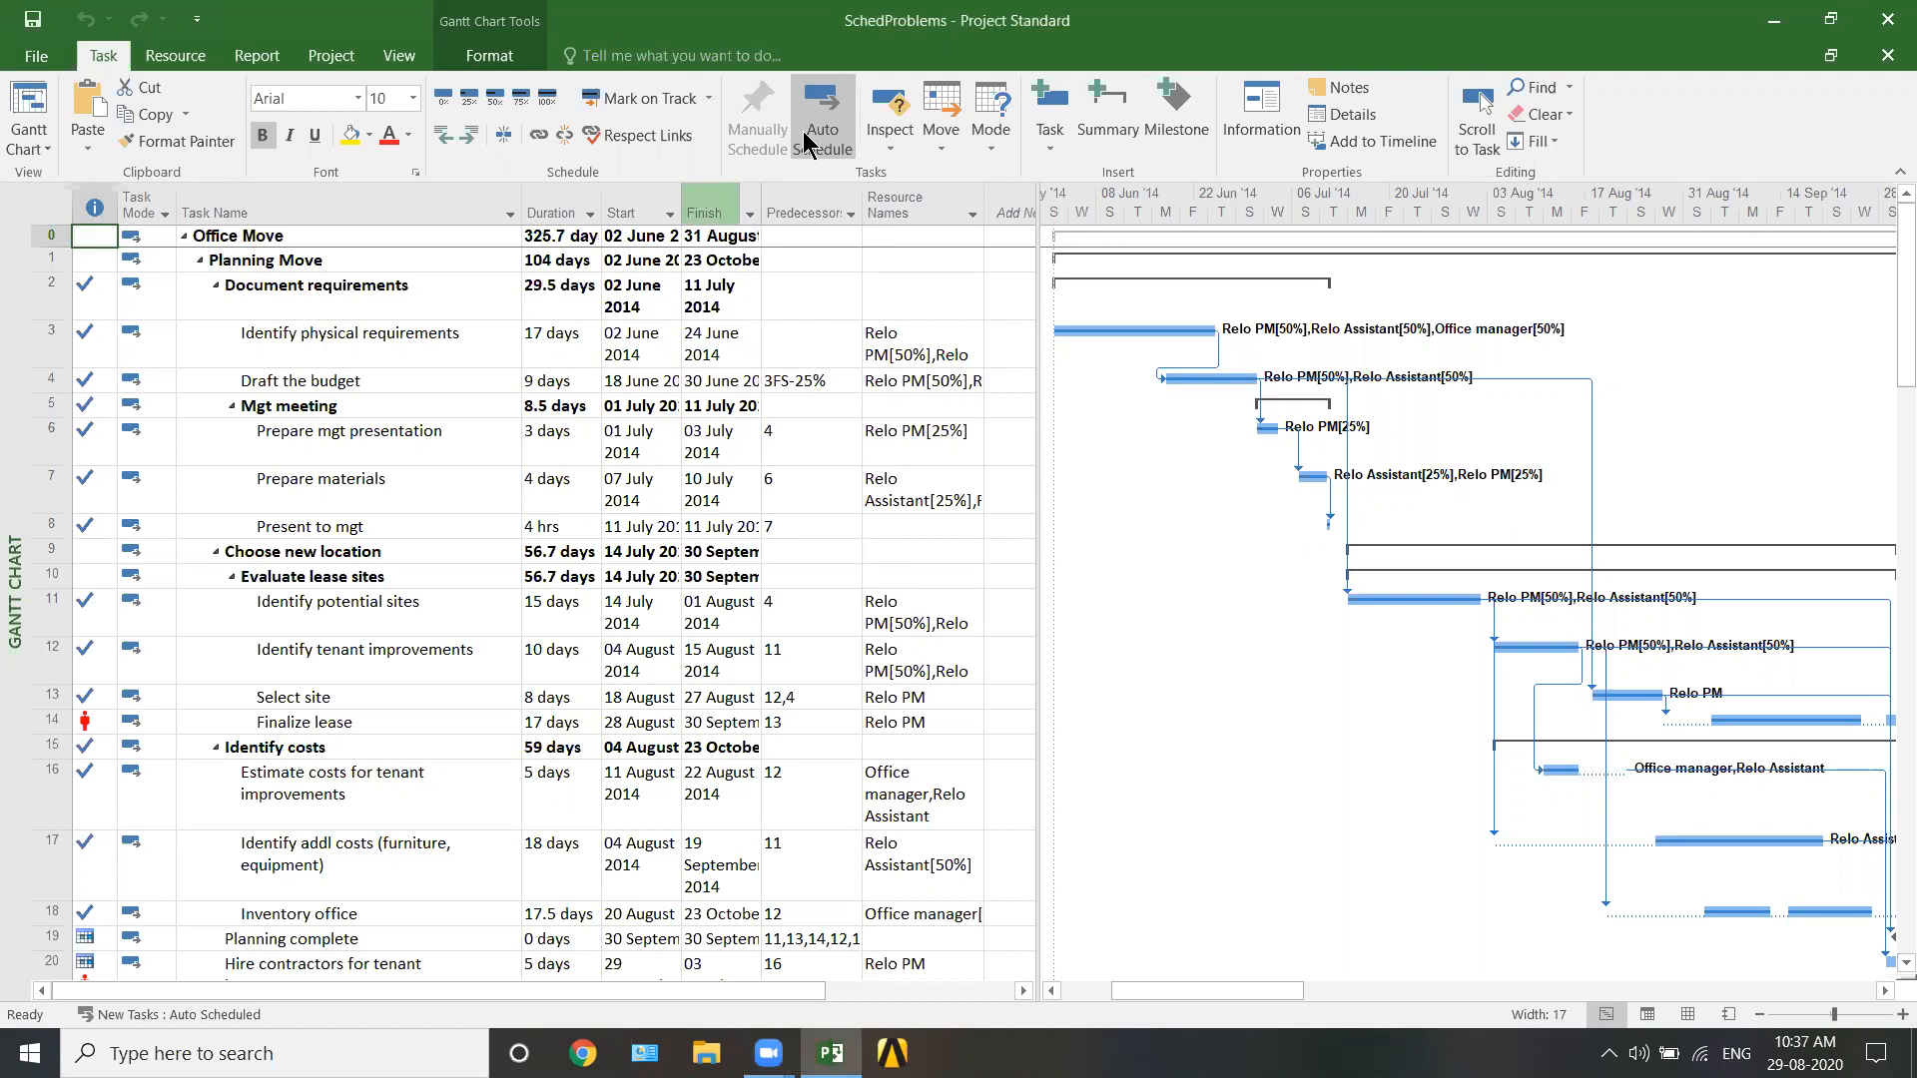
- Widen the Finish column of the Gantt Chart table so the full finish dates fit
left_click_drag(761, 206, 804, 132)
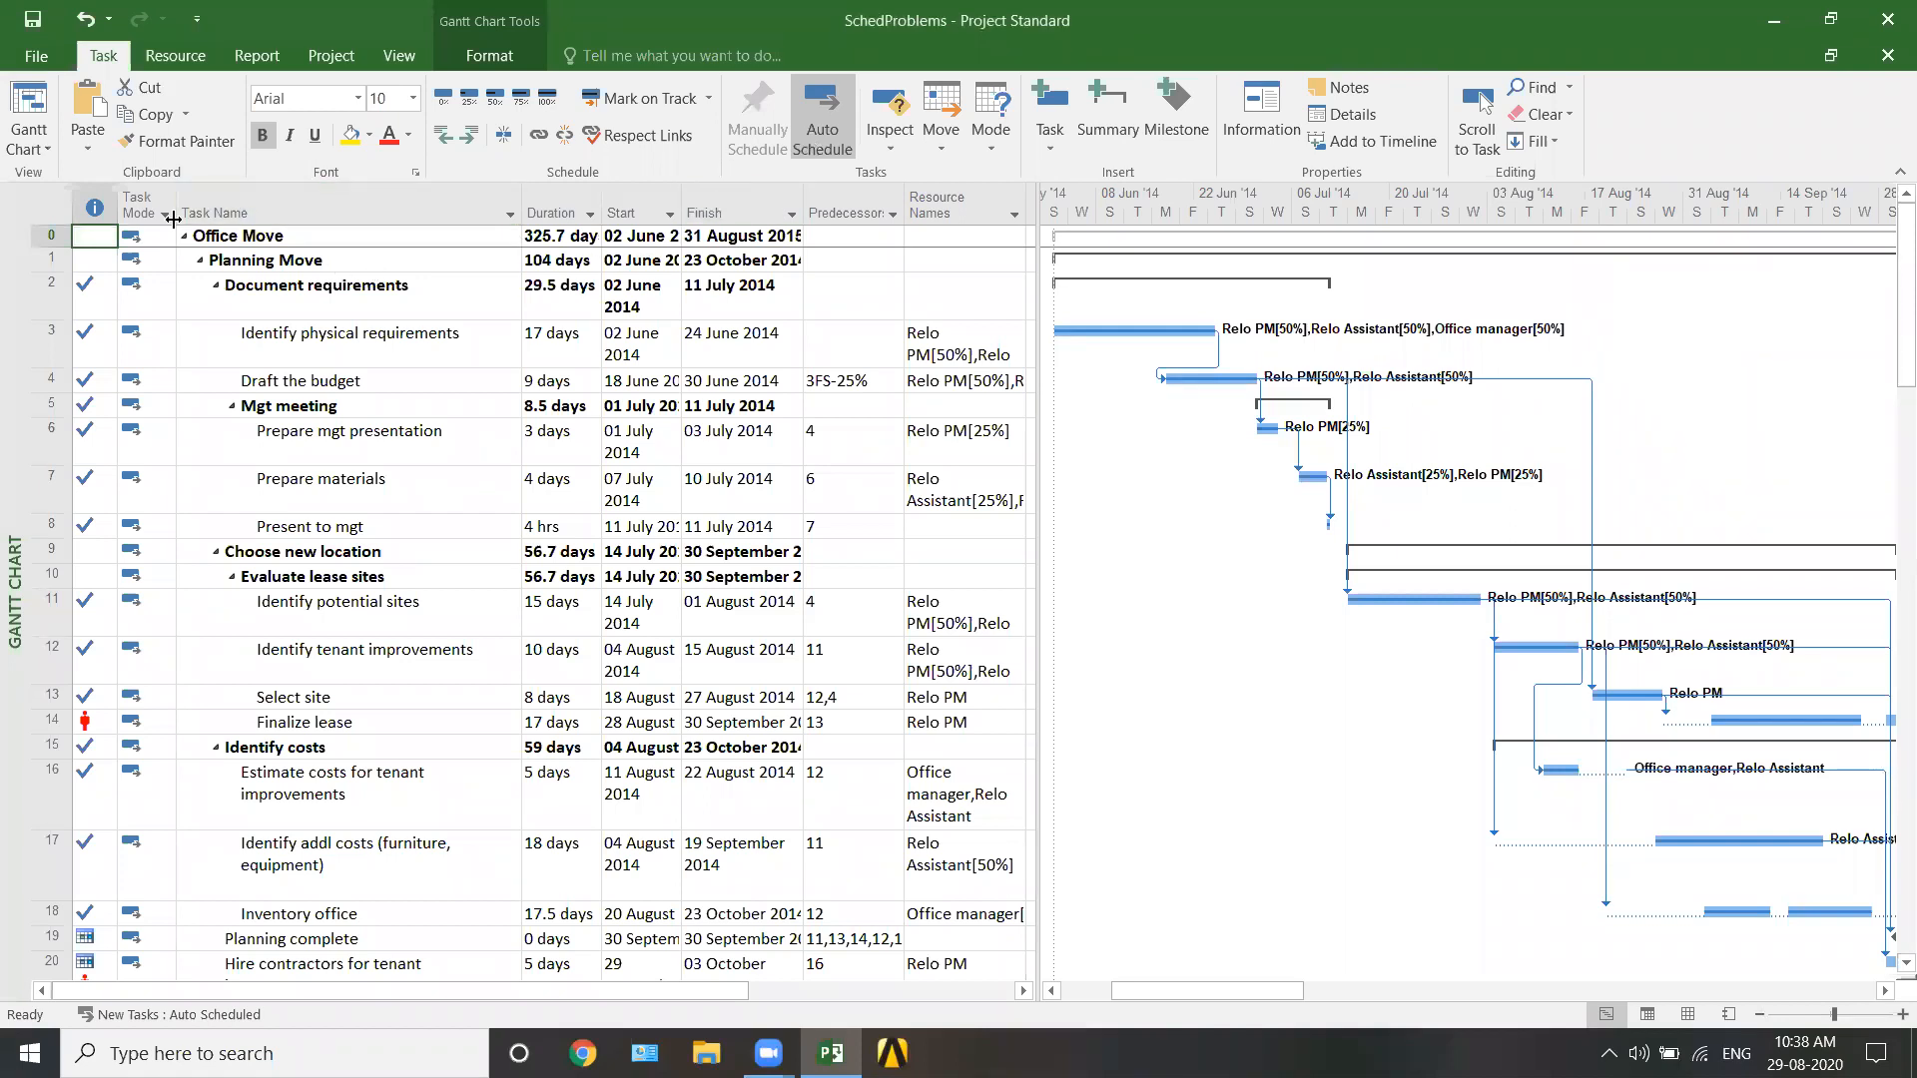
- Switch to the Tracking Gantt view and widen its table to include the baseline date and start variance columns
left_click(24, 152)
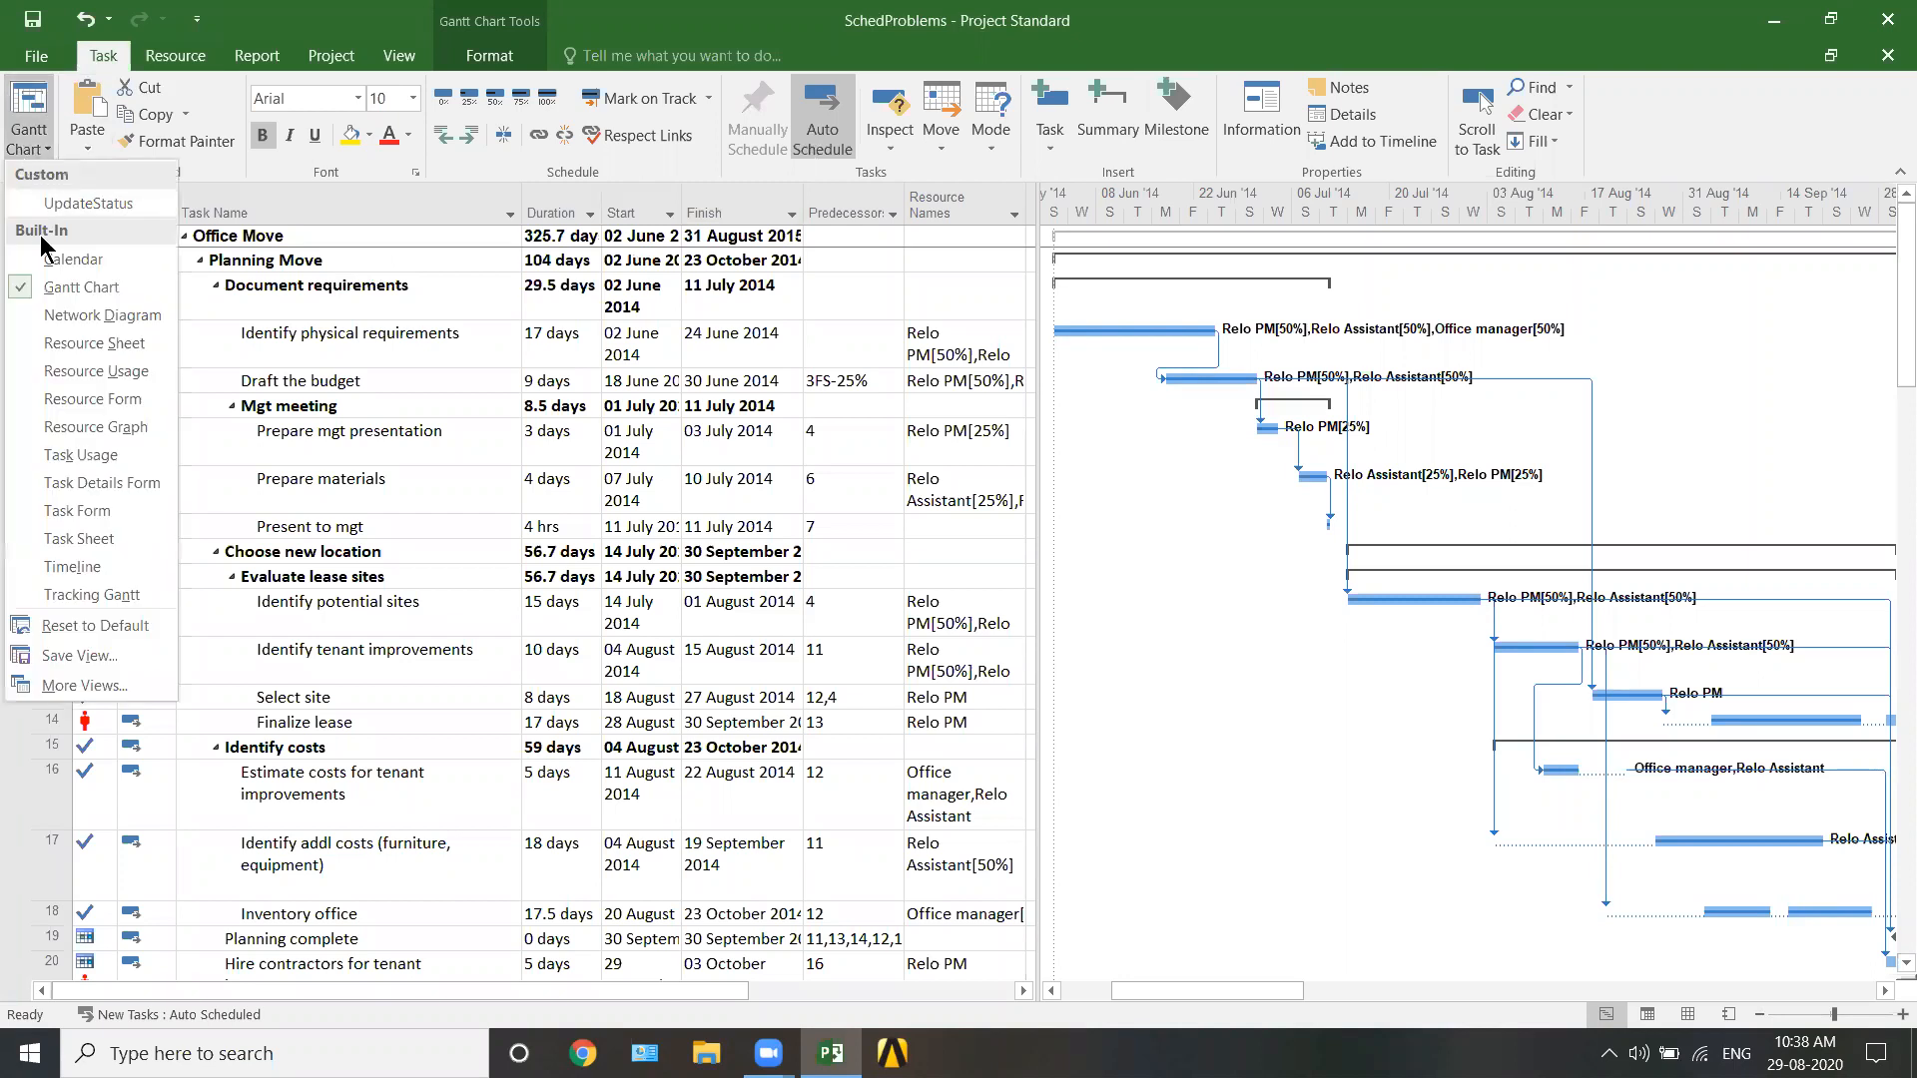
left_click(84, 598)
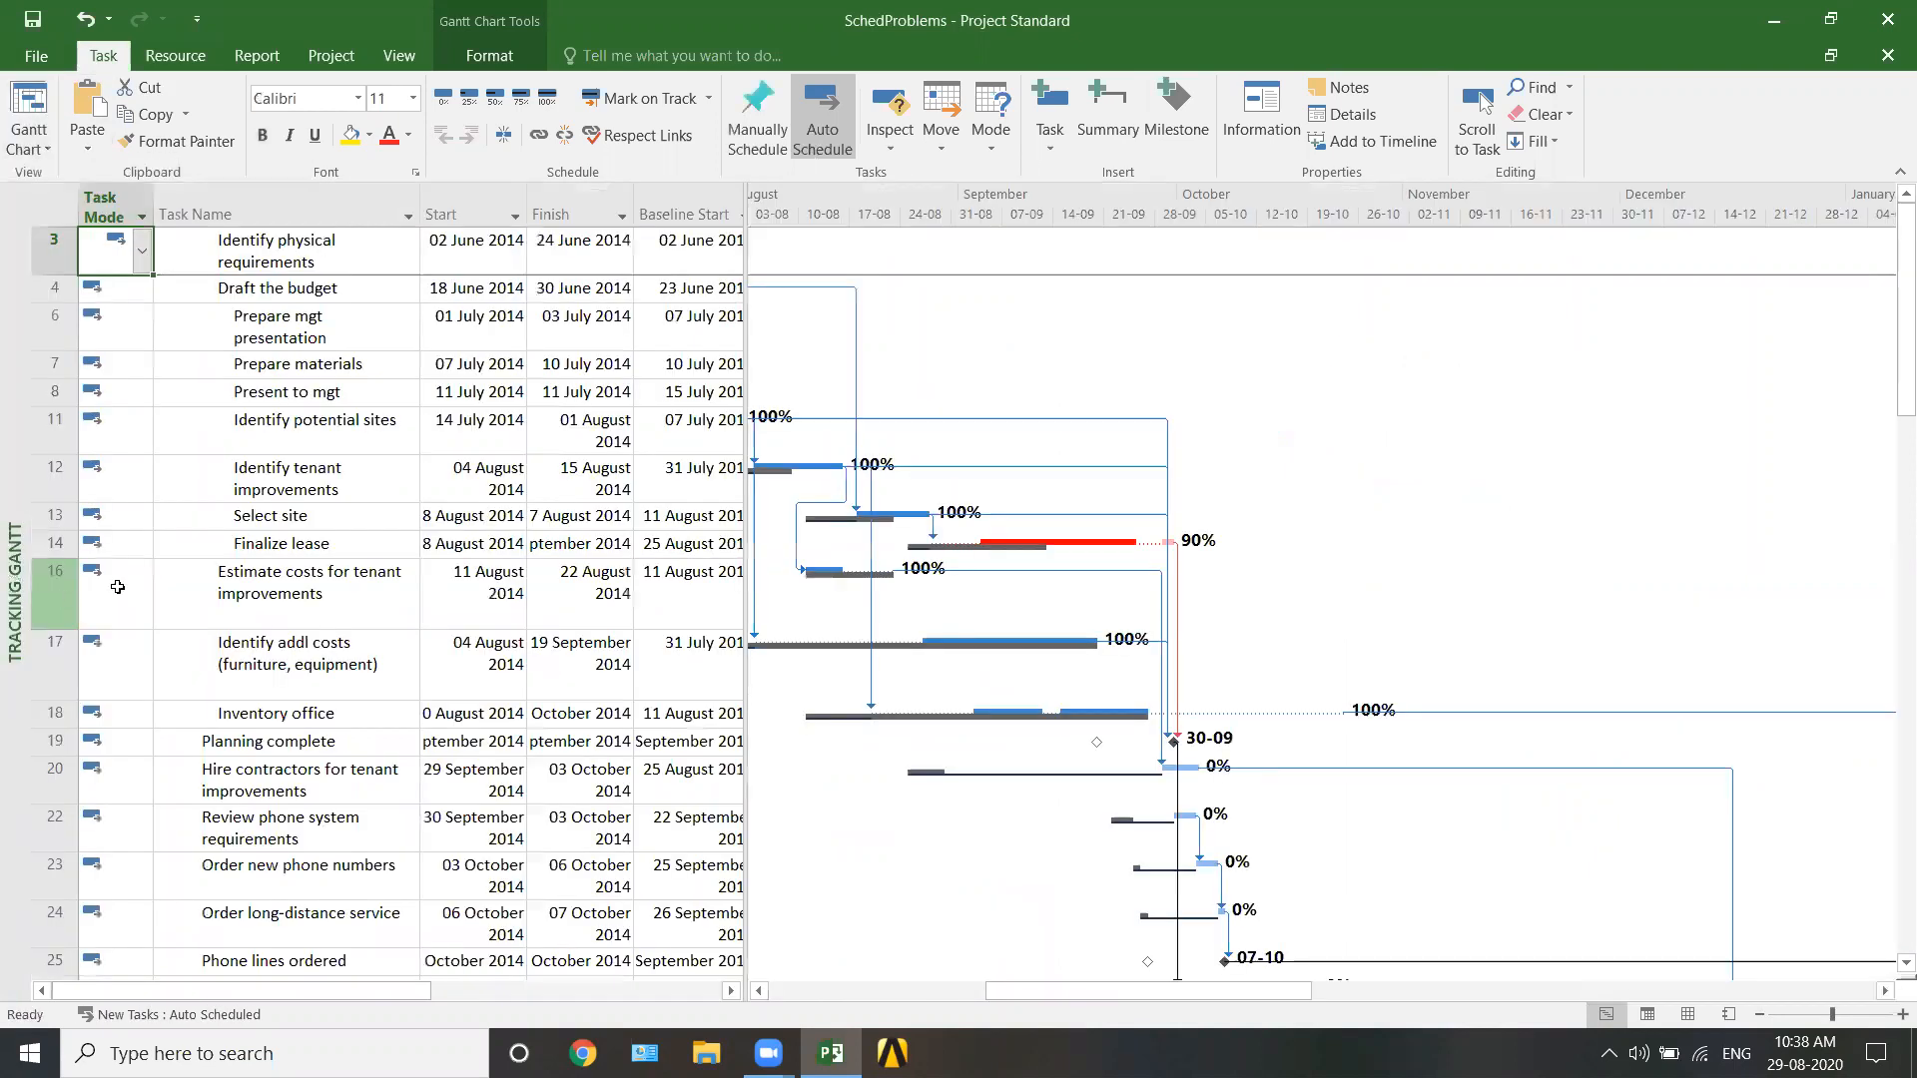
left_click_drag(754, 240, 1010, 268)
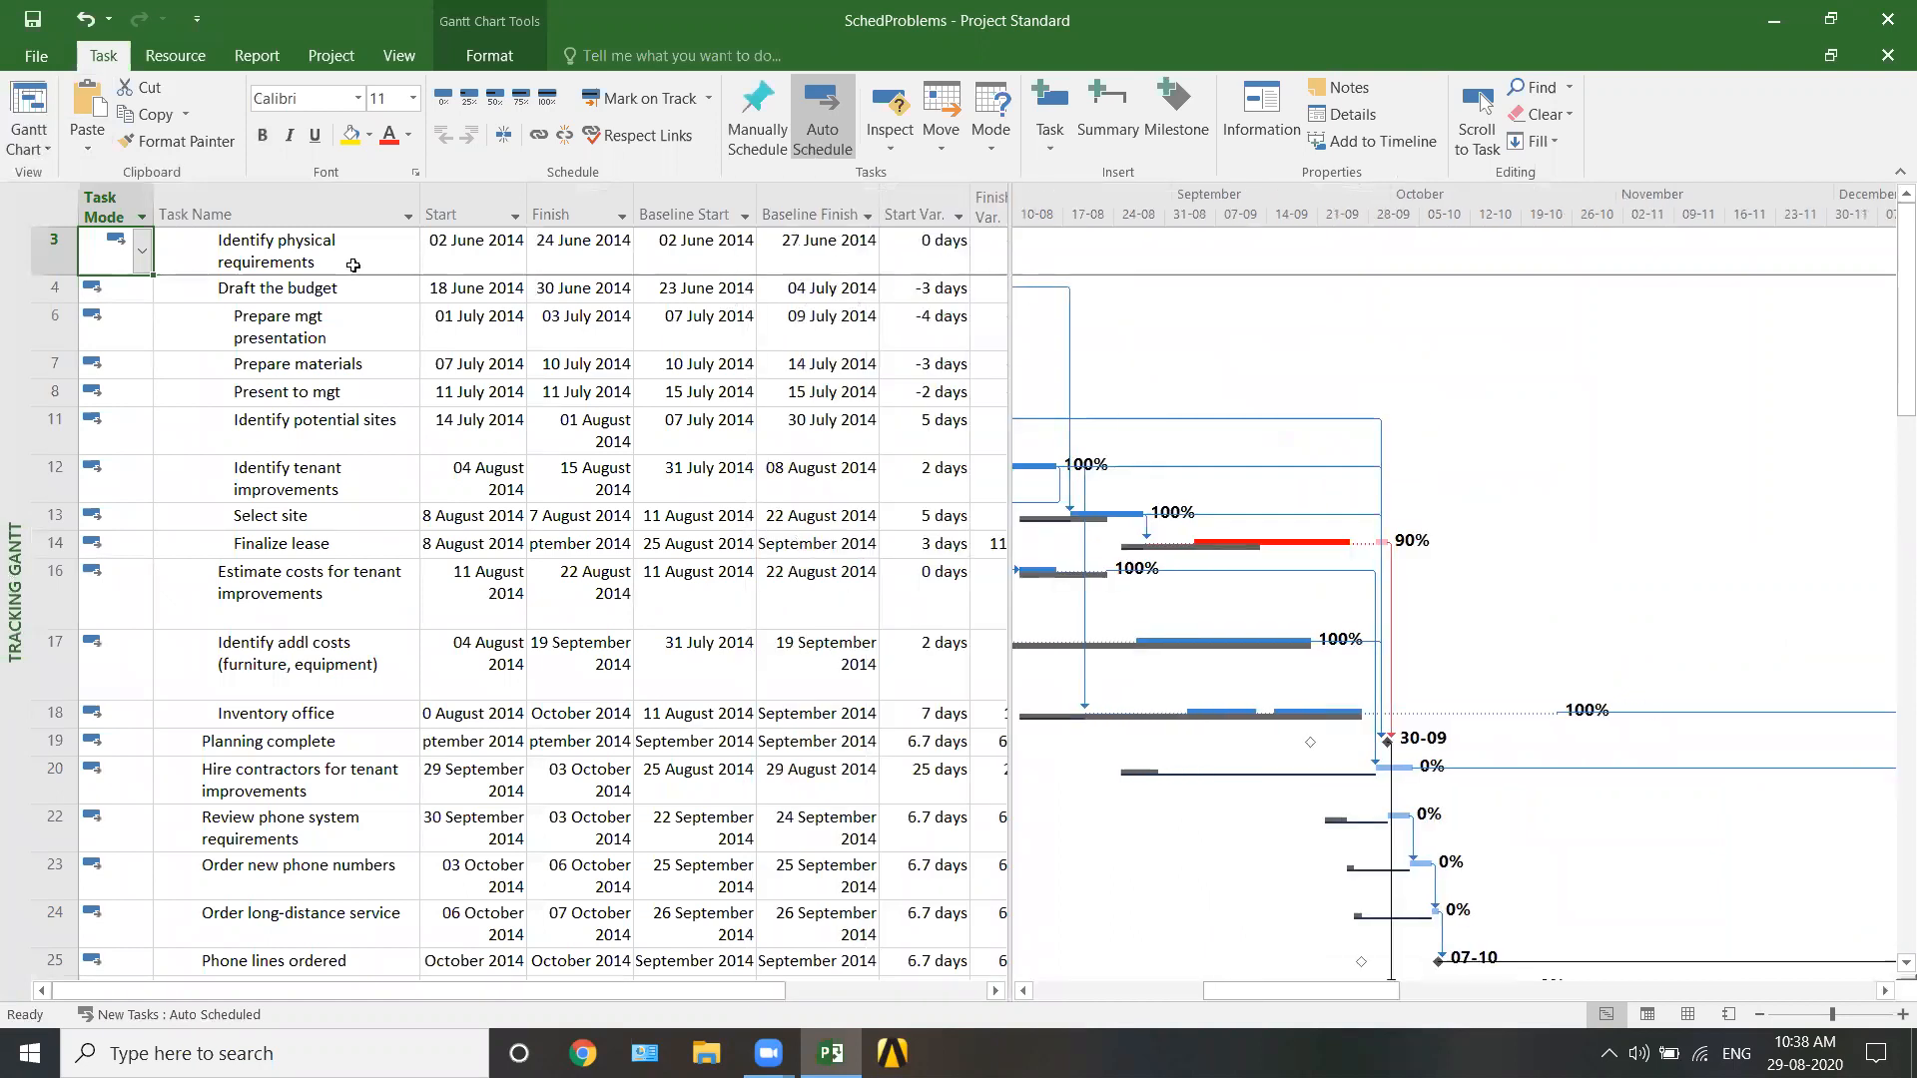
- Examine the baseline dates of "Identify physical requirements" and compare baseline with scheduled dates for "Prepare mgt presentation"
left_click(680, 256)
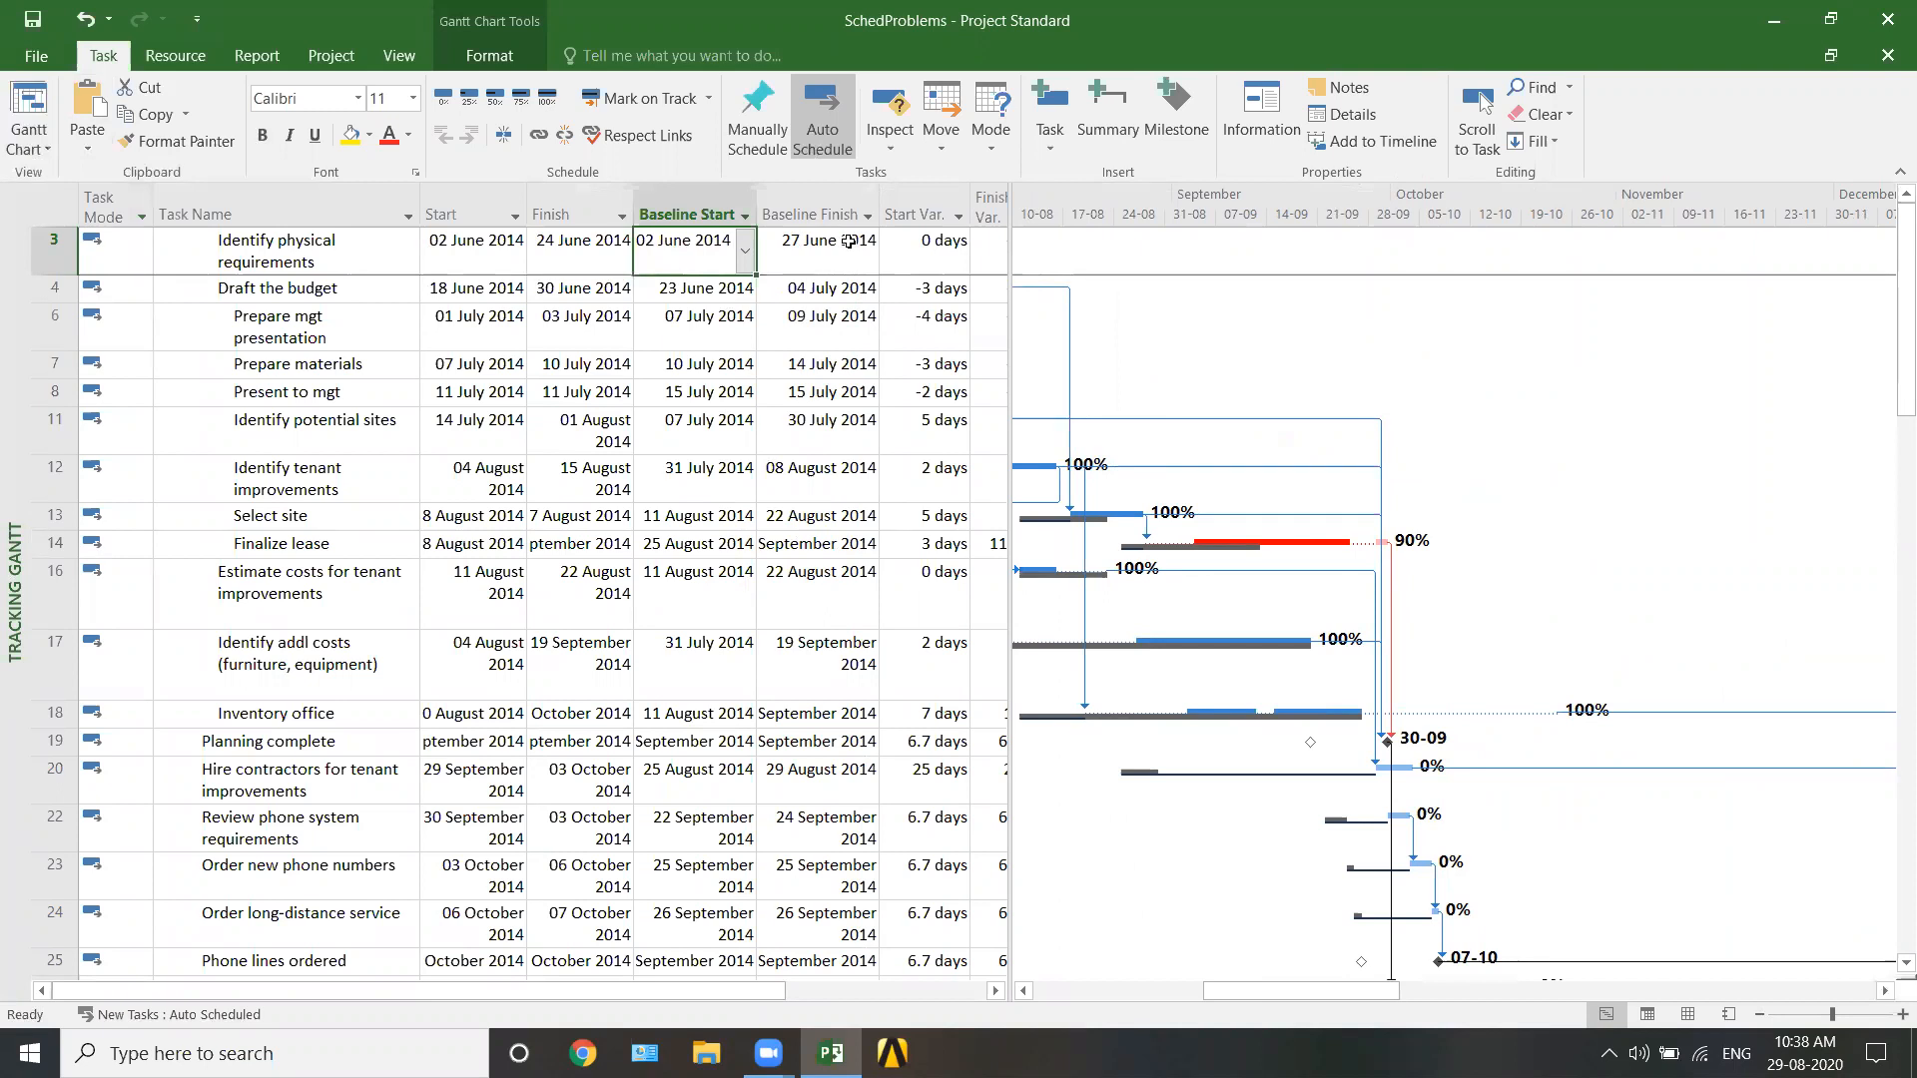
left_click(848, 241)
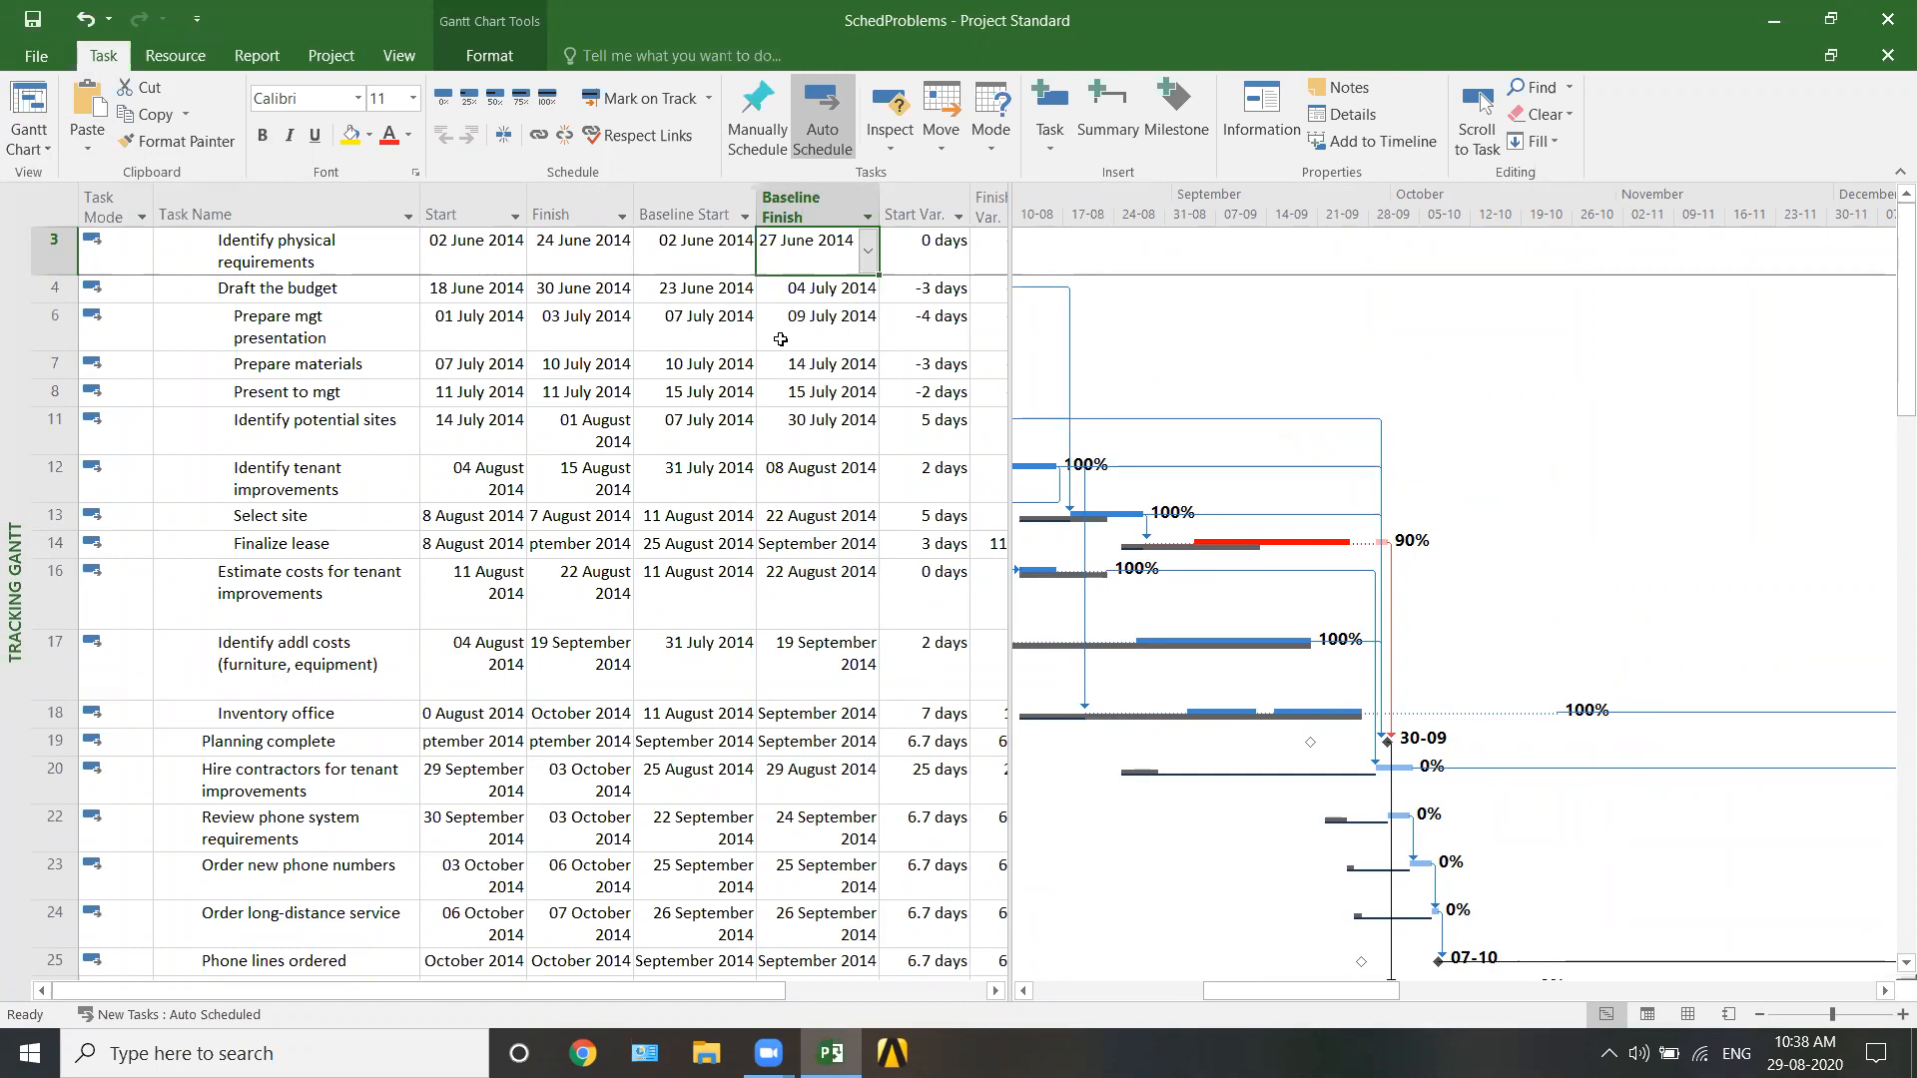
left_click(692, 321)
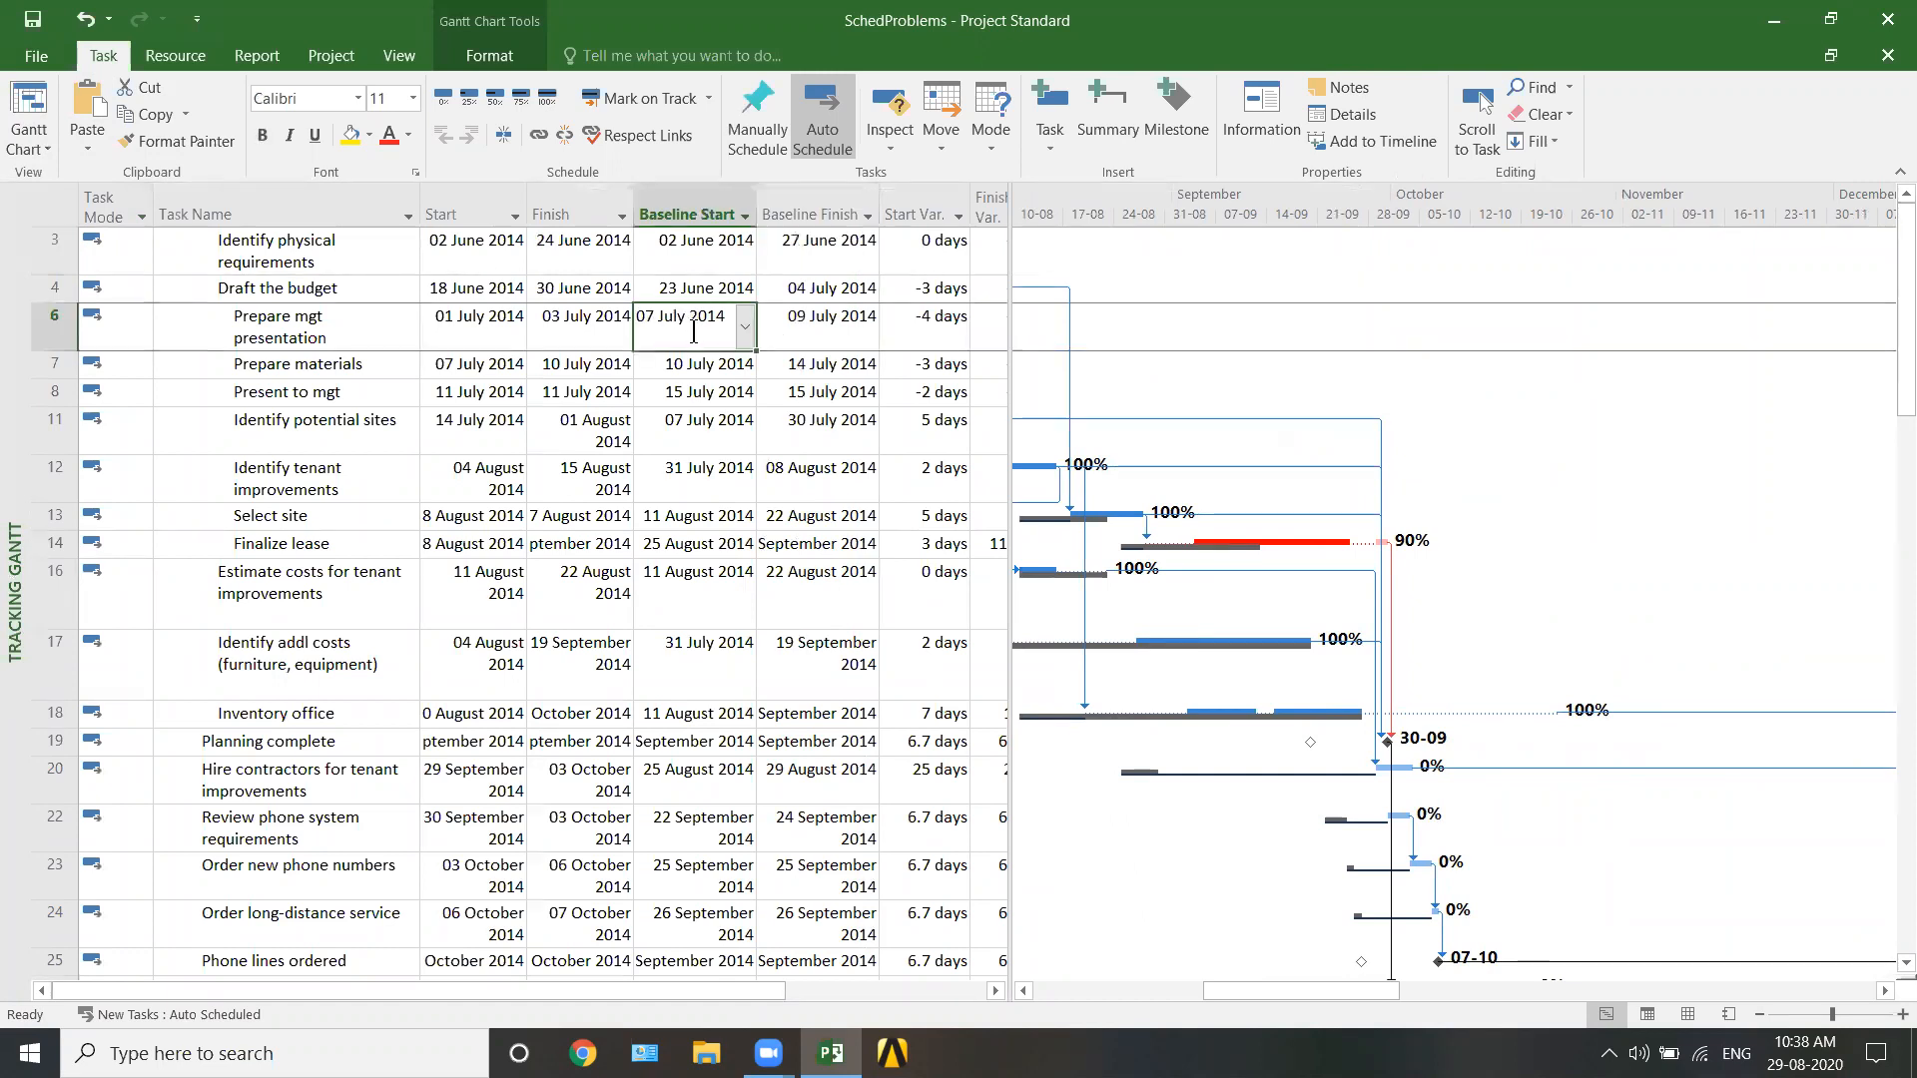
left_click(799, 331)
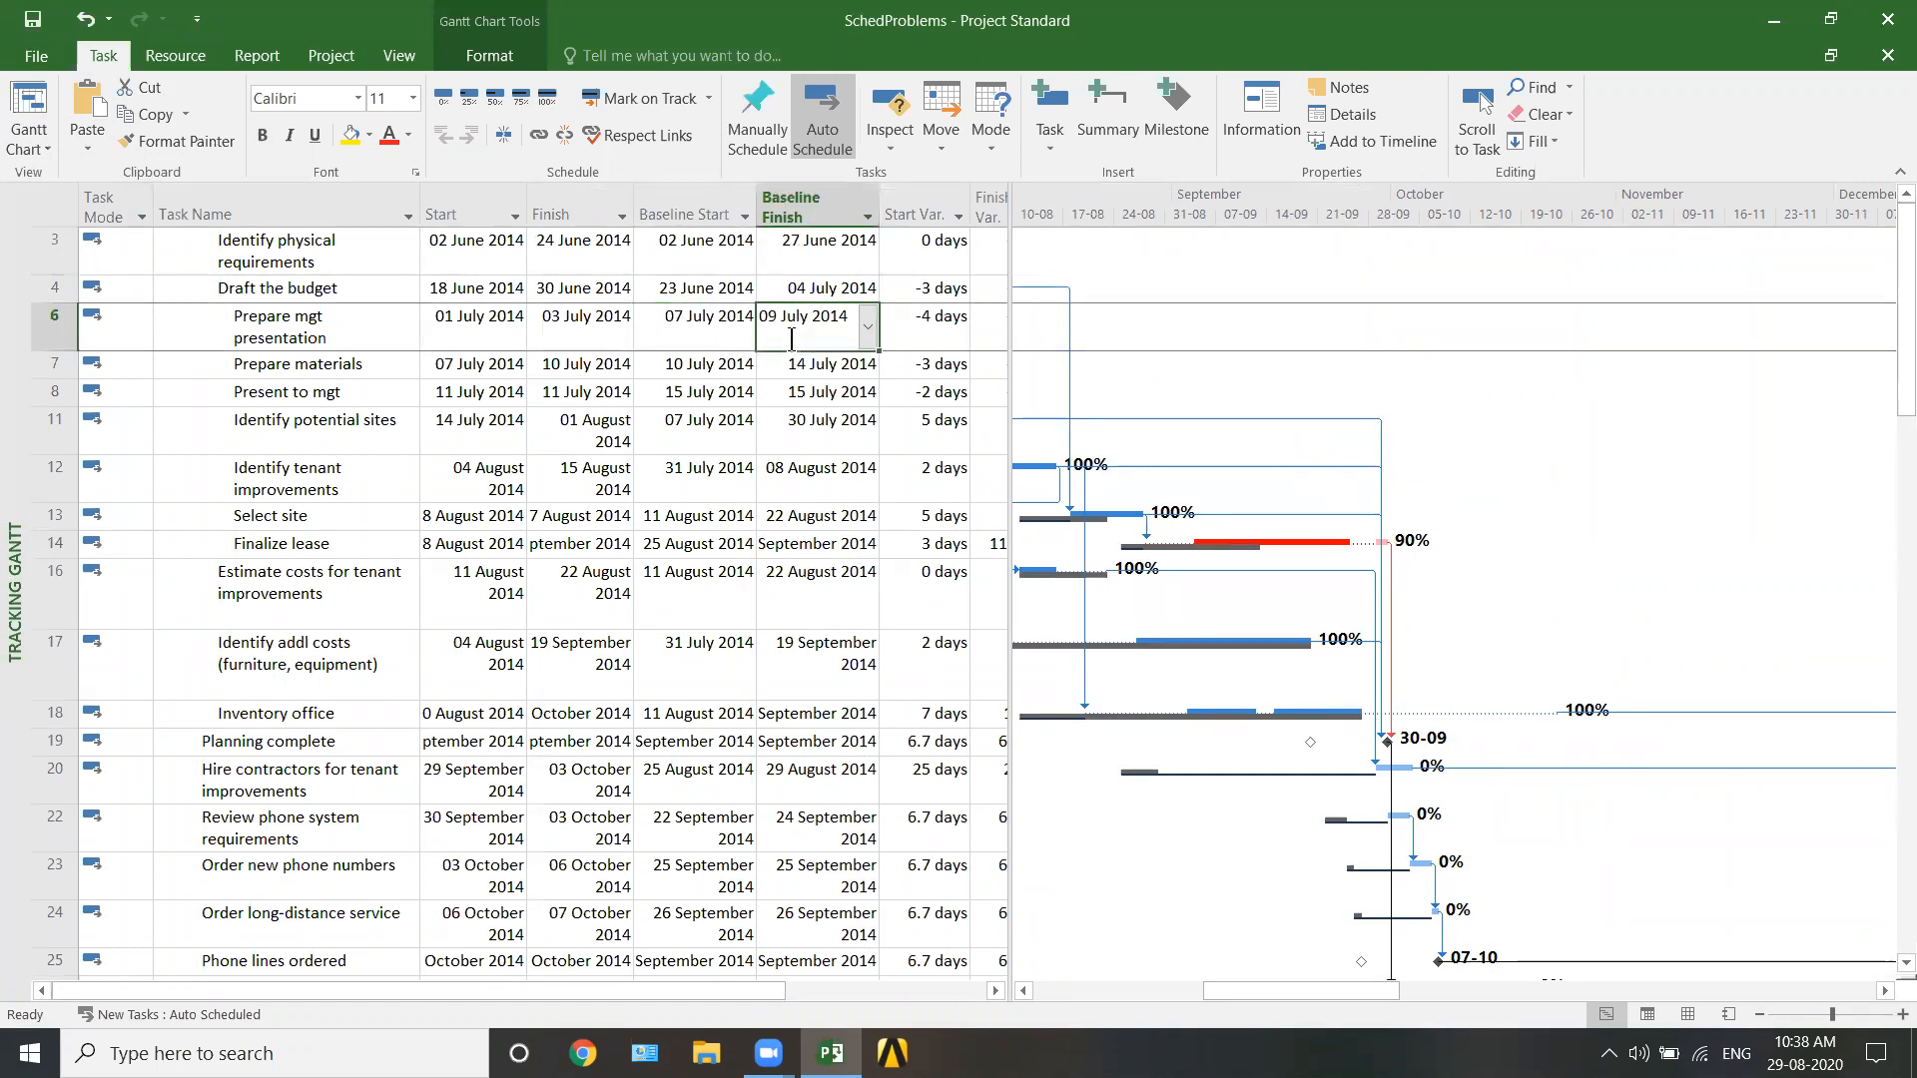
left_click(485, 329)
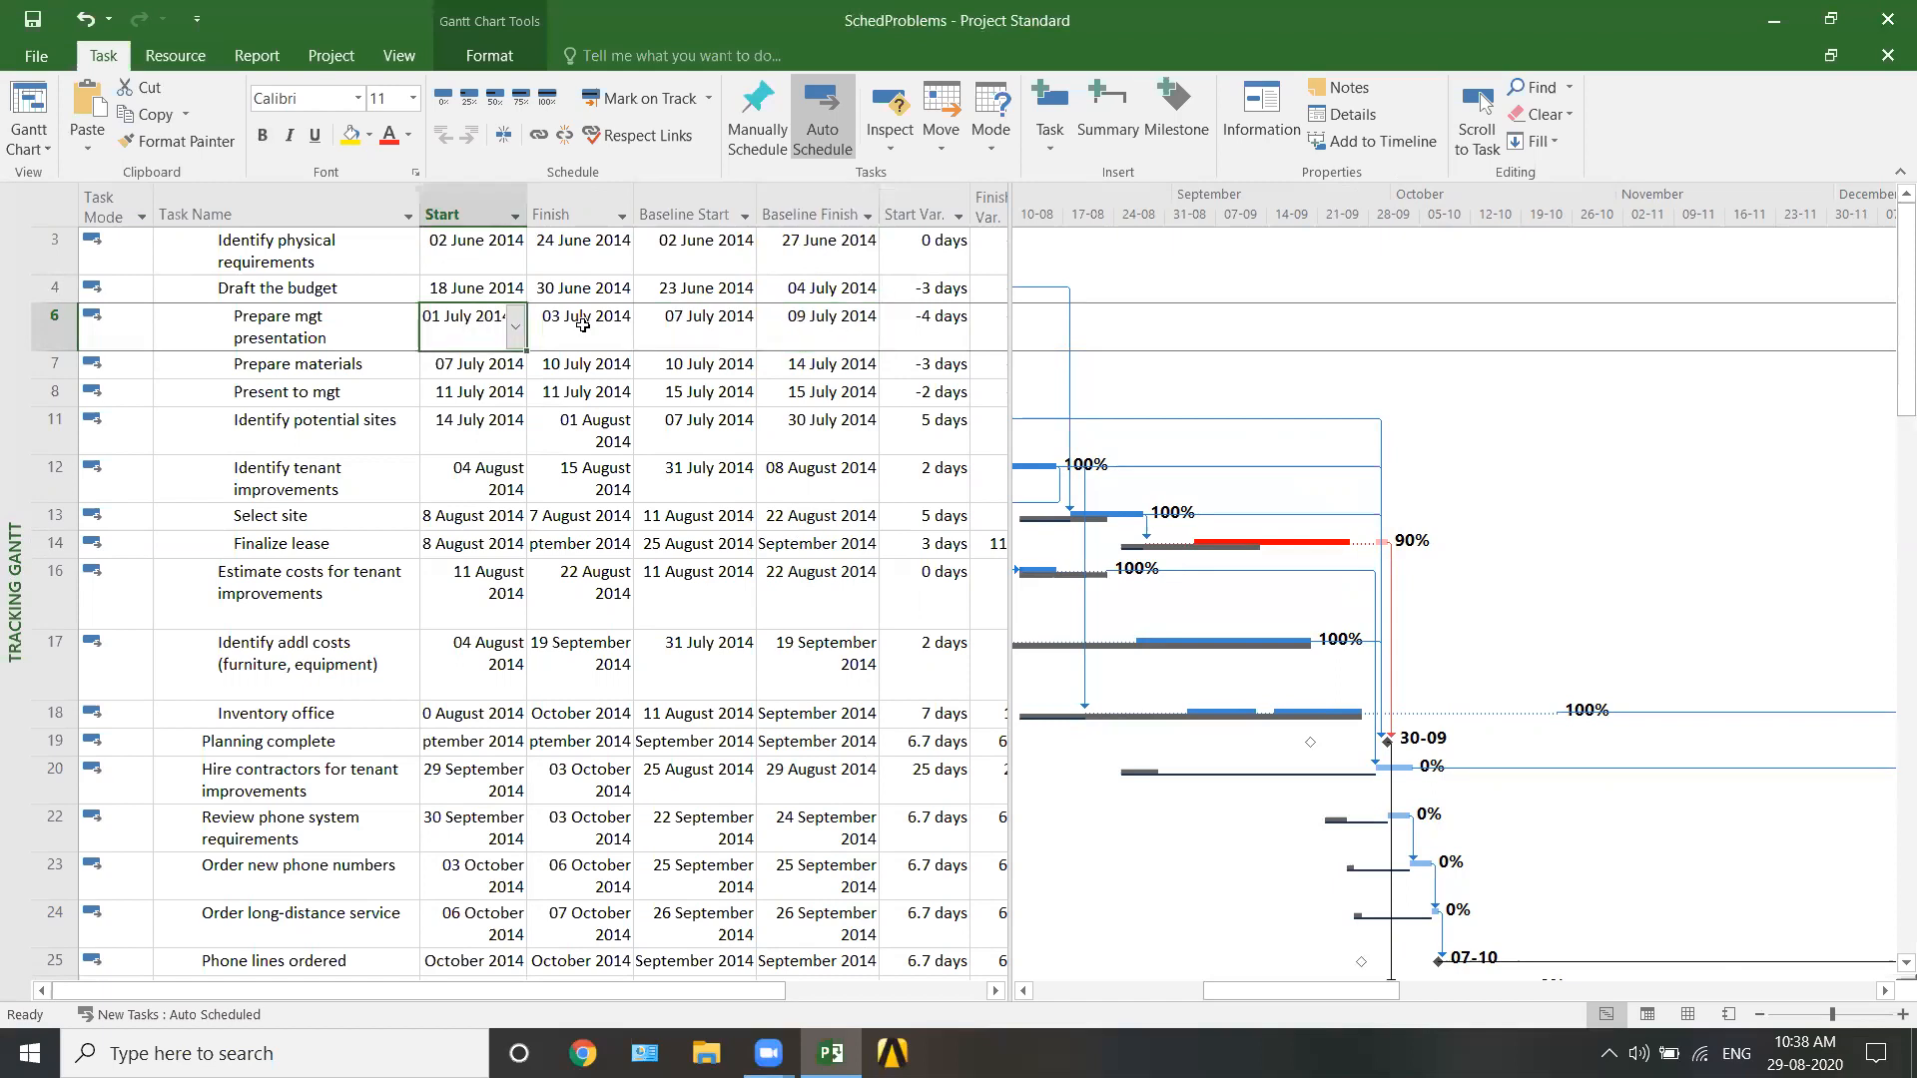
left_click(582, 324)
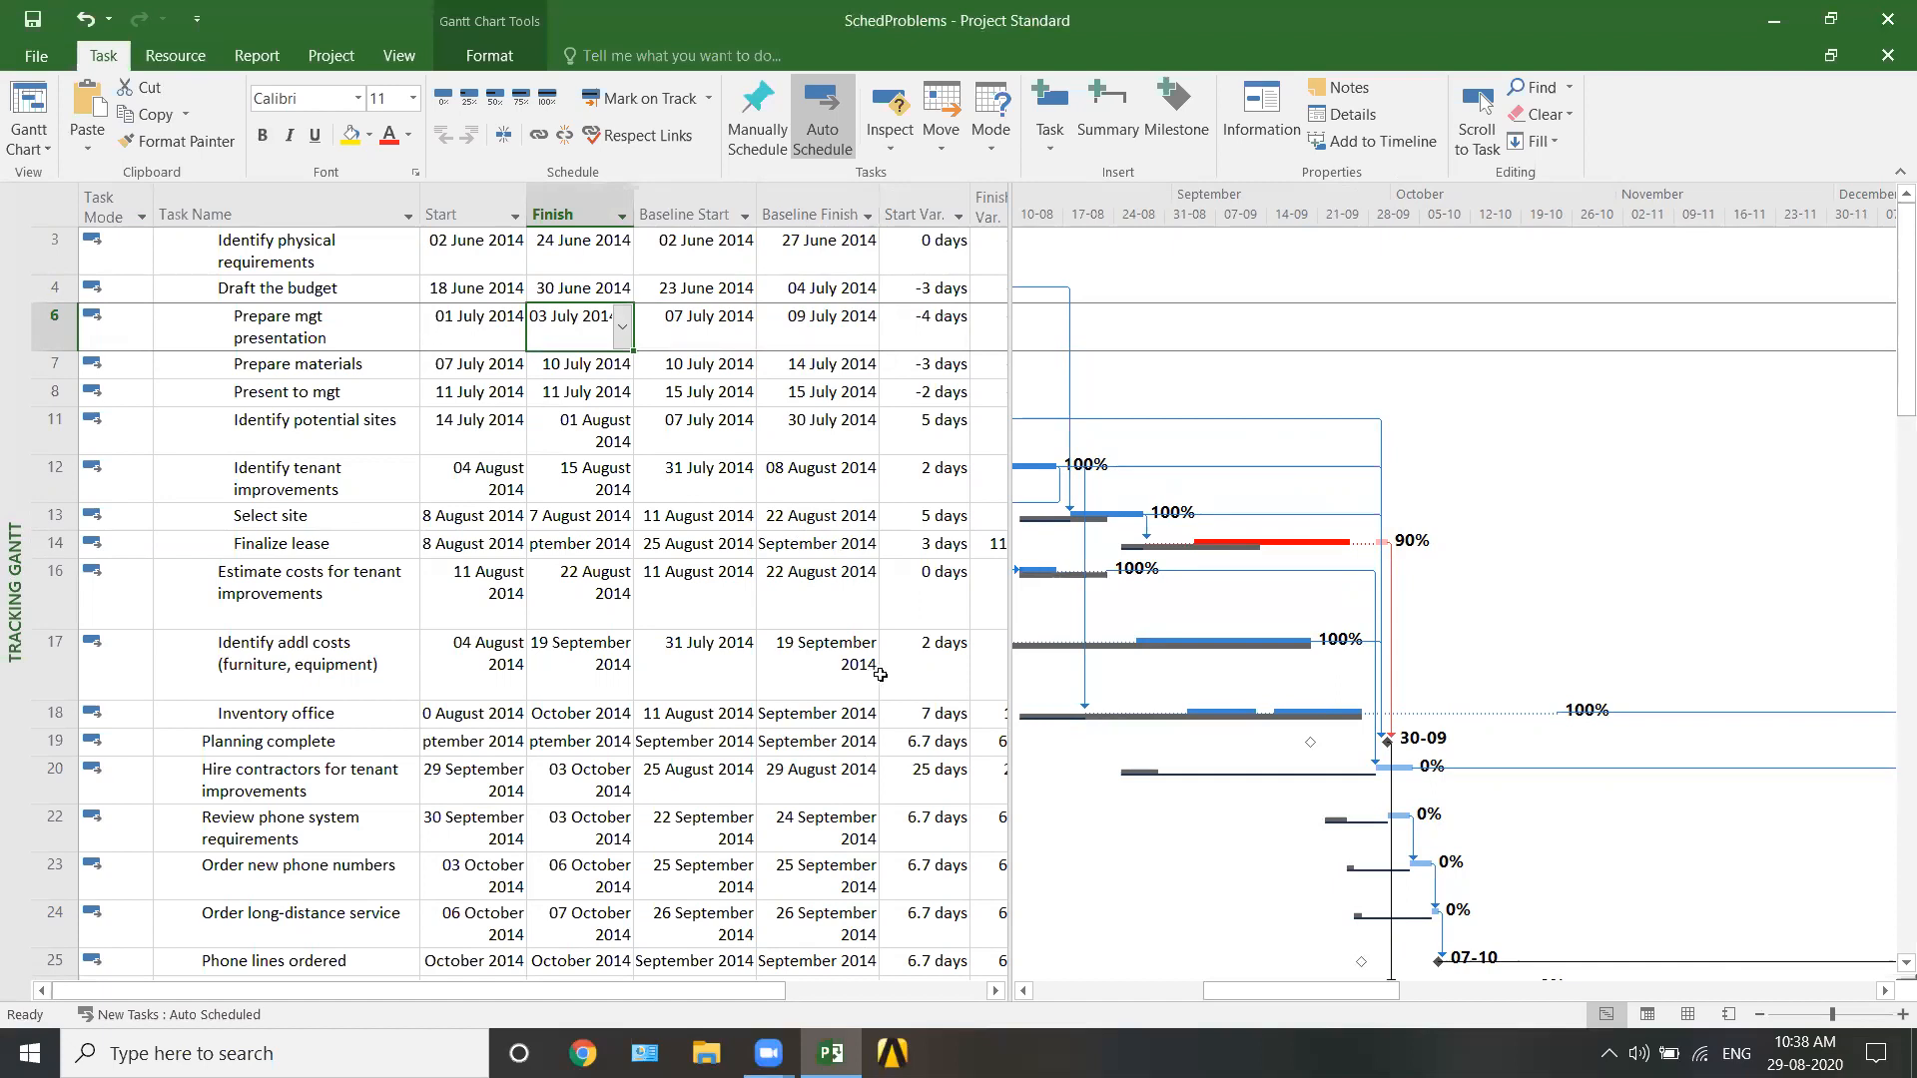
- Compare scheduled and baseline dates for "Identify addl costs" and "Review phone system requirements", checking the start variance of the latter
left_click(492, 669)
left_click(555, 665)
left_click(708, 665)
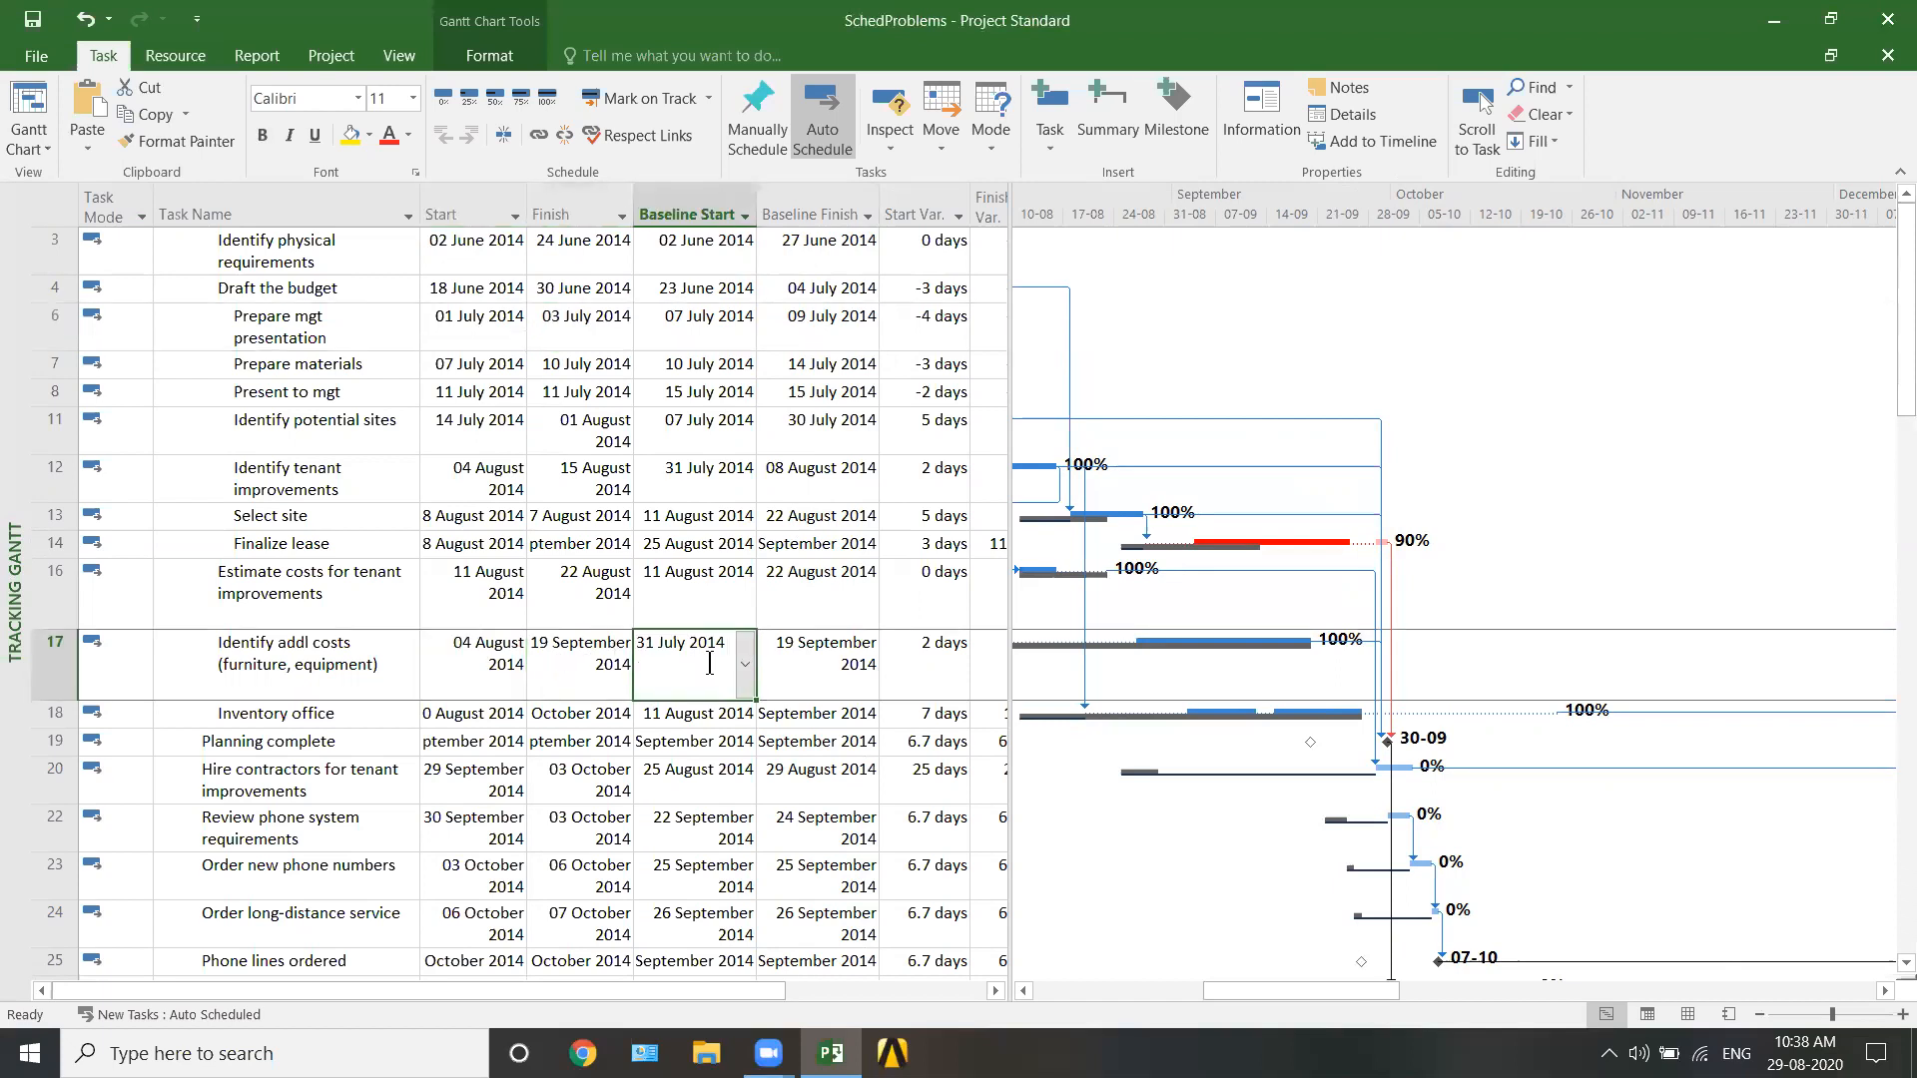
left_click(843, 684)
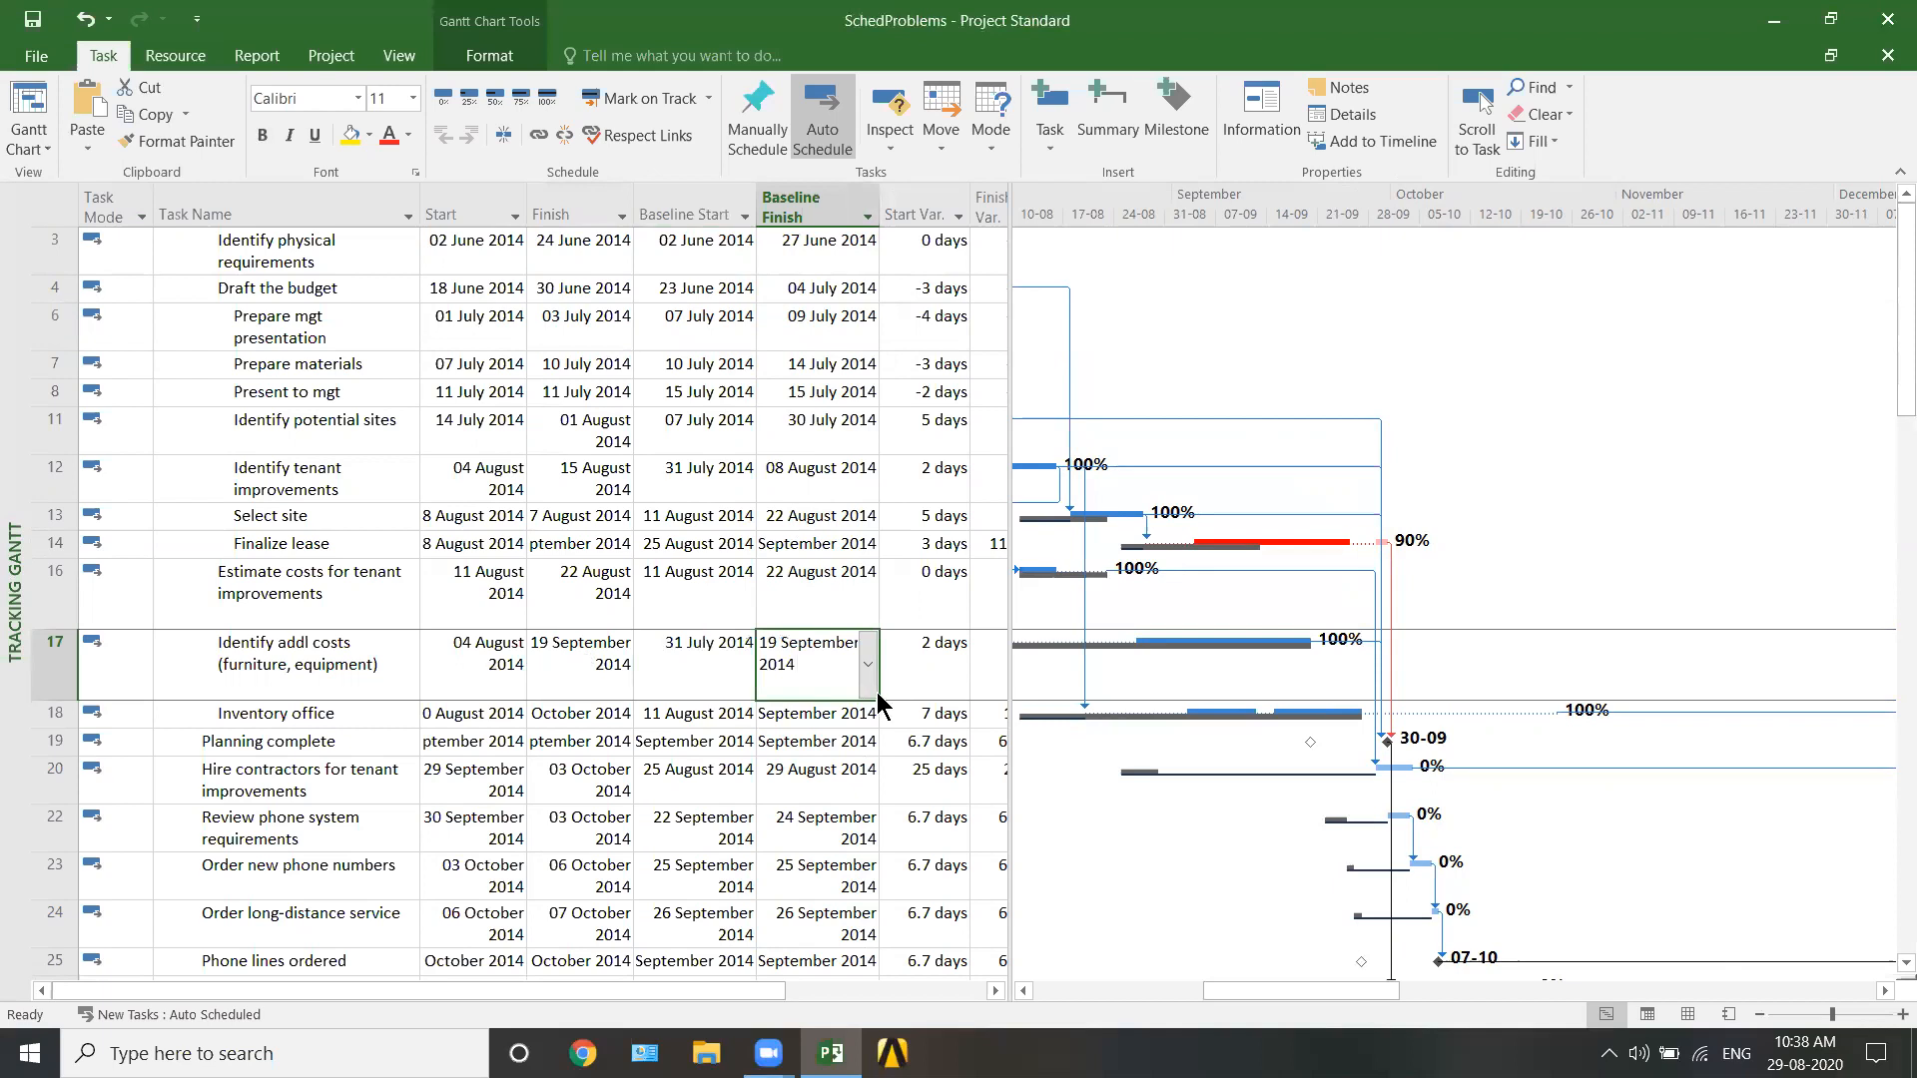
left_click(521, 836)
left_click(55, 827)
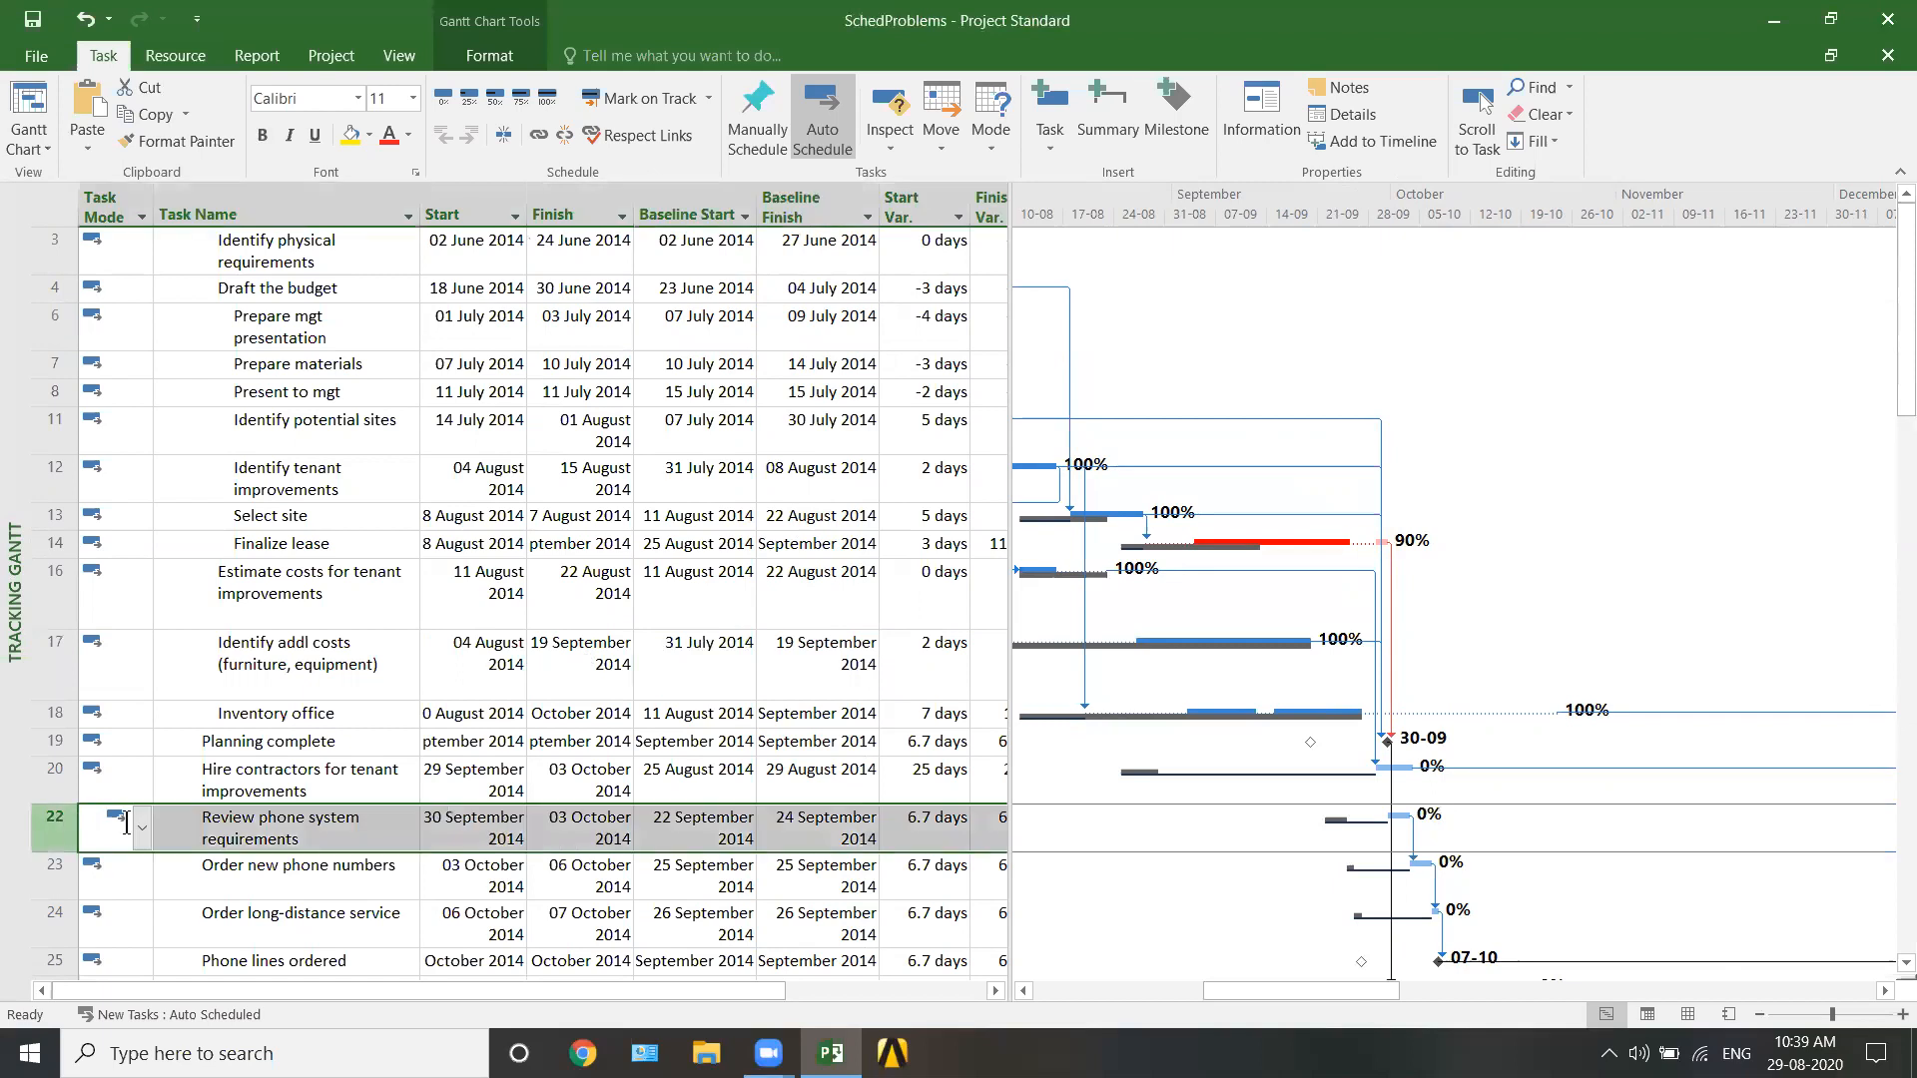
left_click(687, 830)
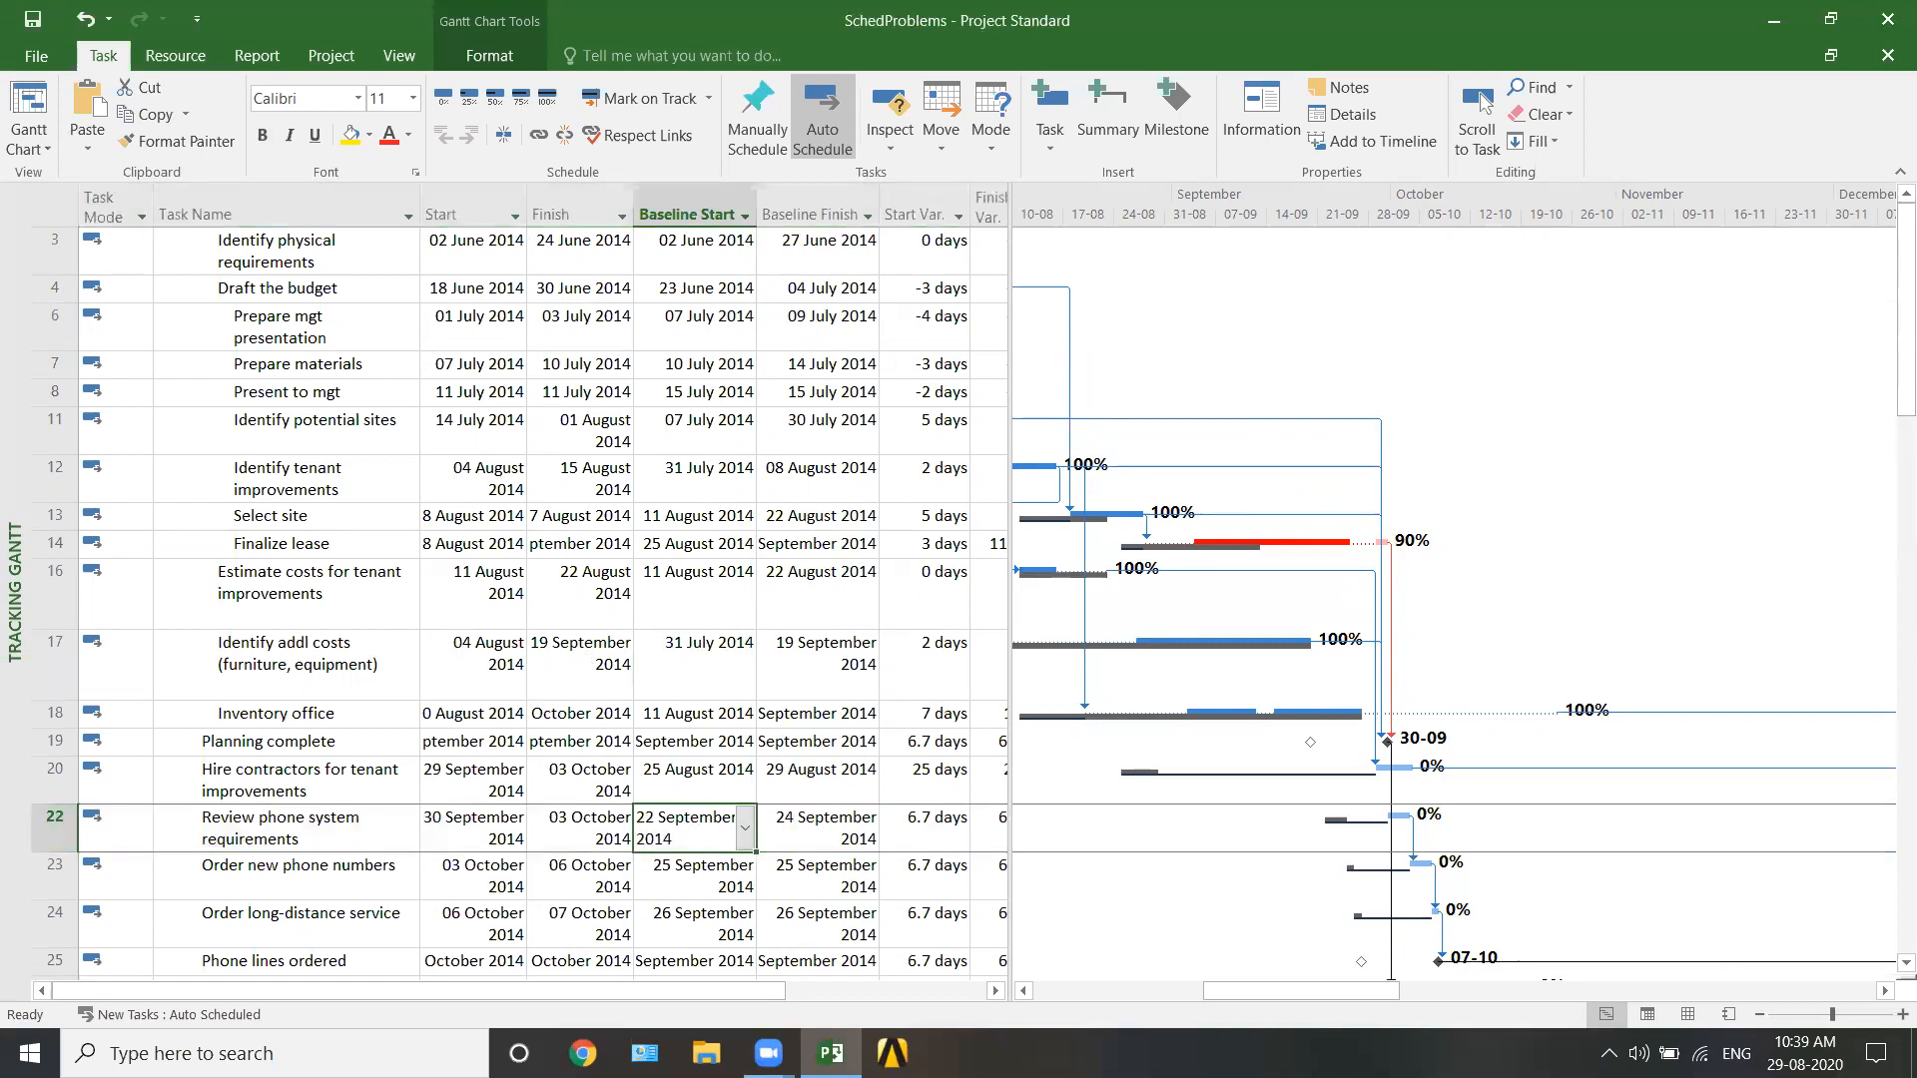
left_click(449, 839)
left_click(589, 827)
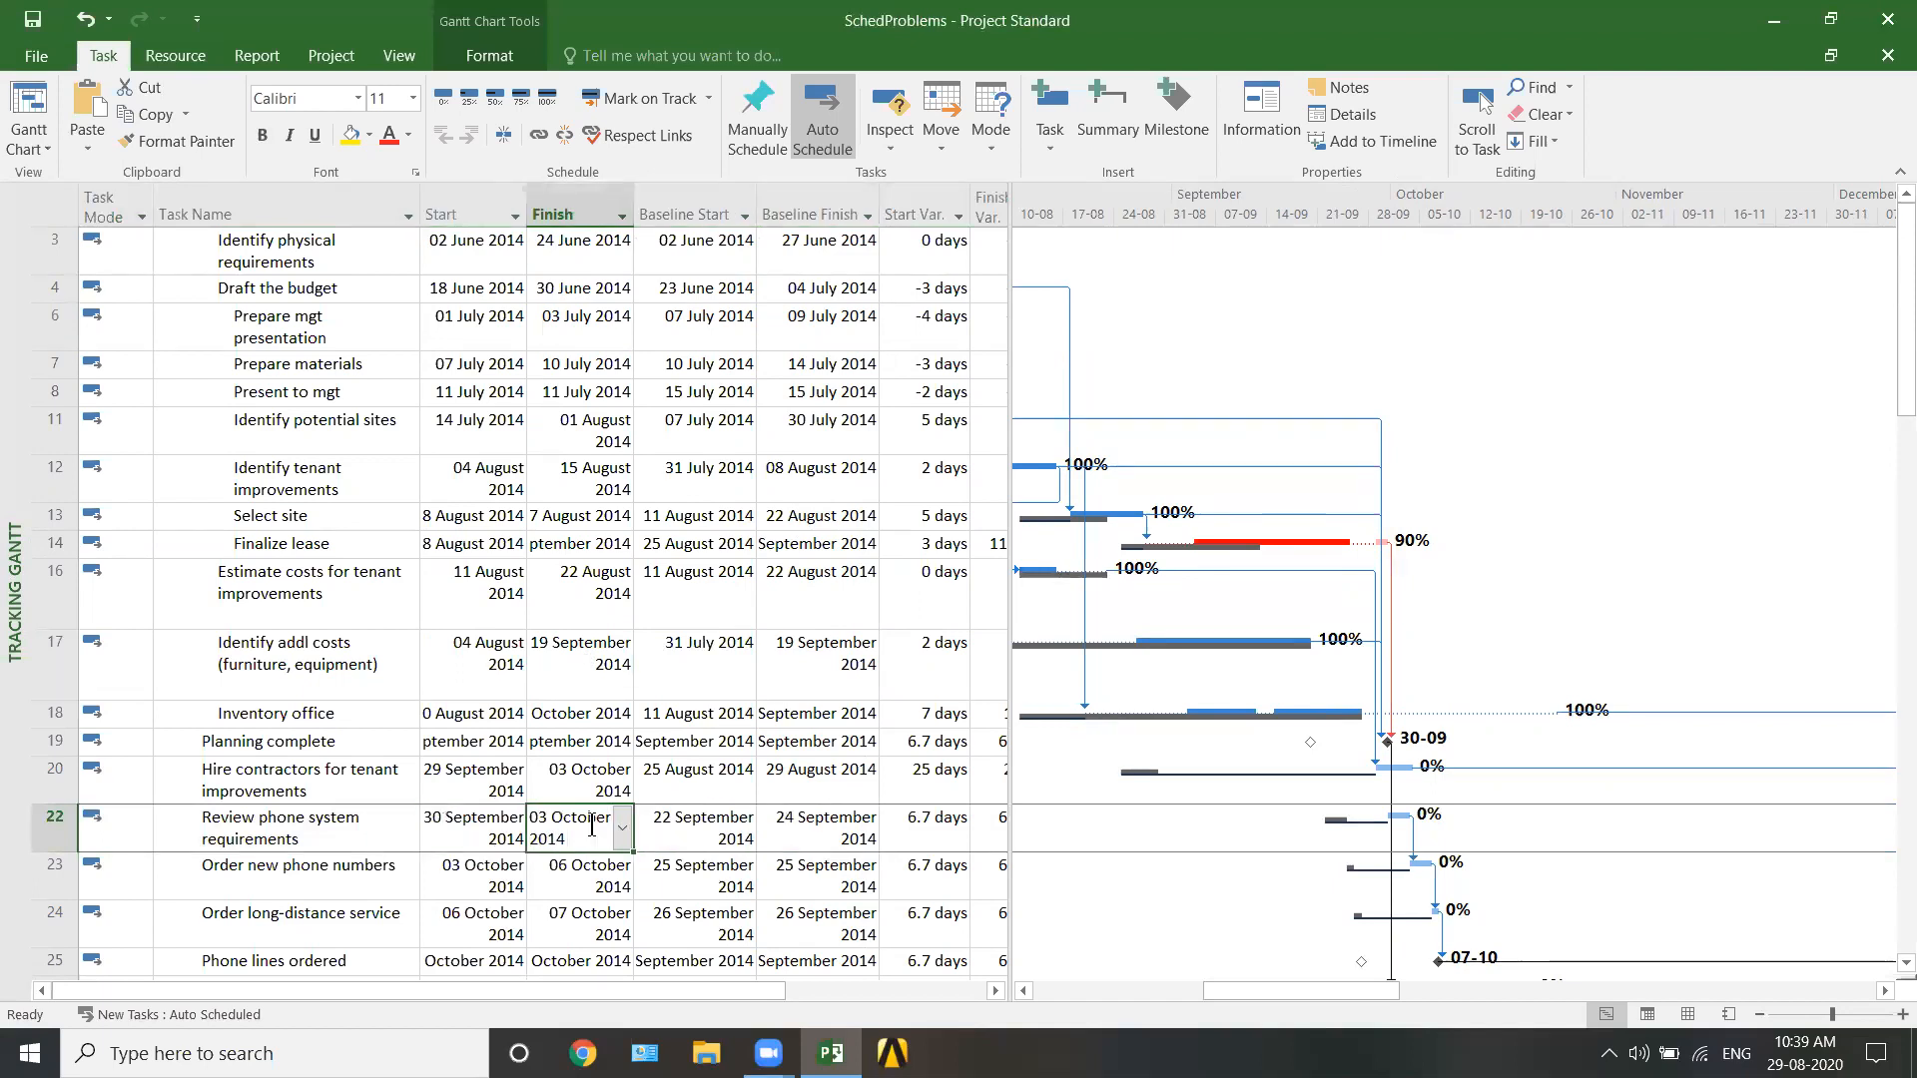
left_click(937, 815)
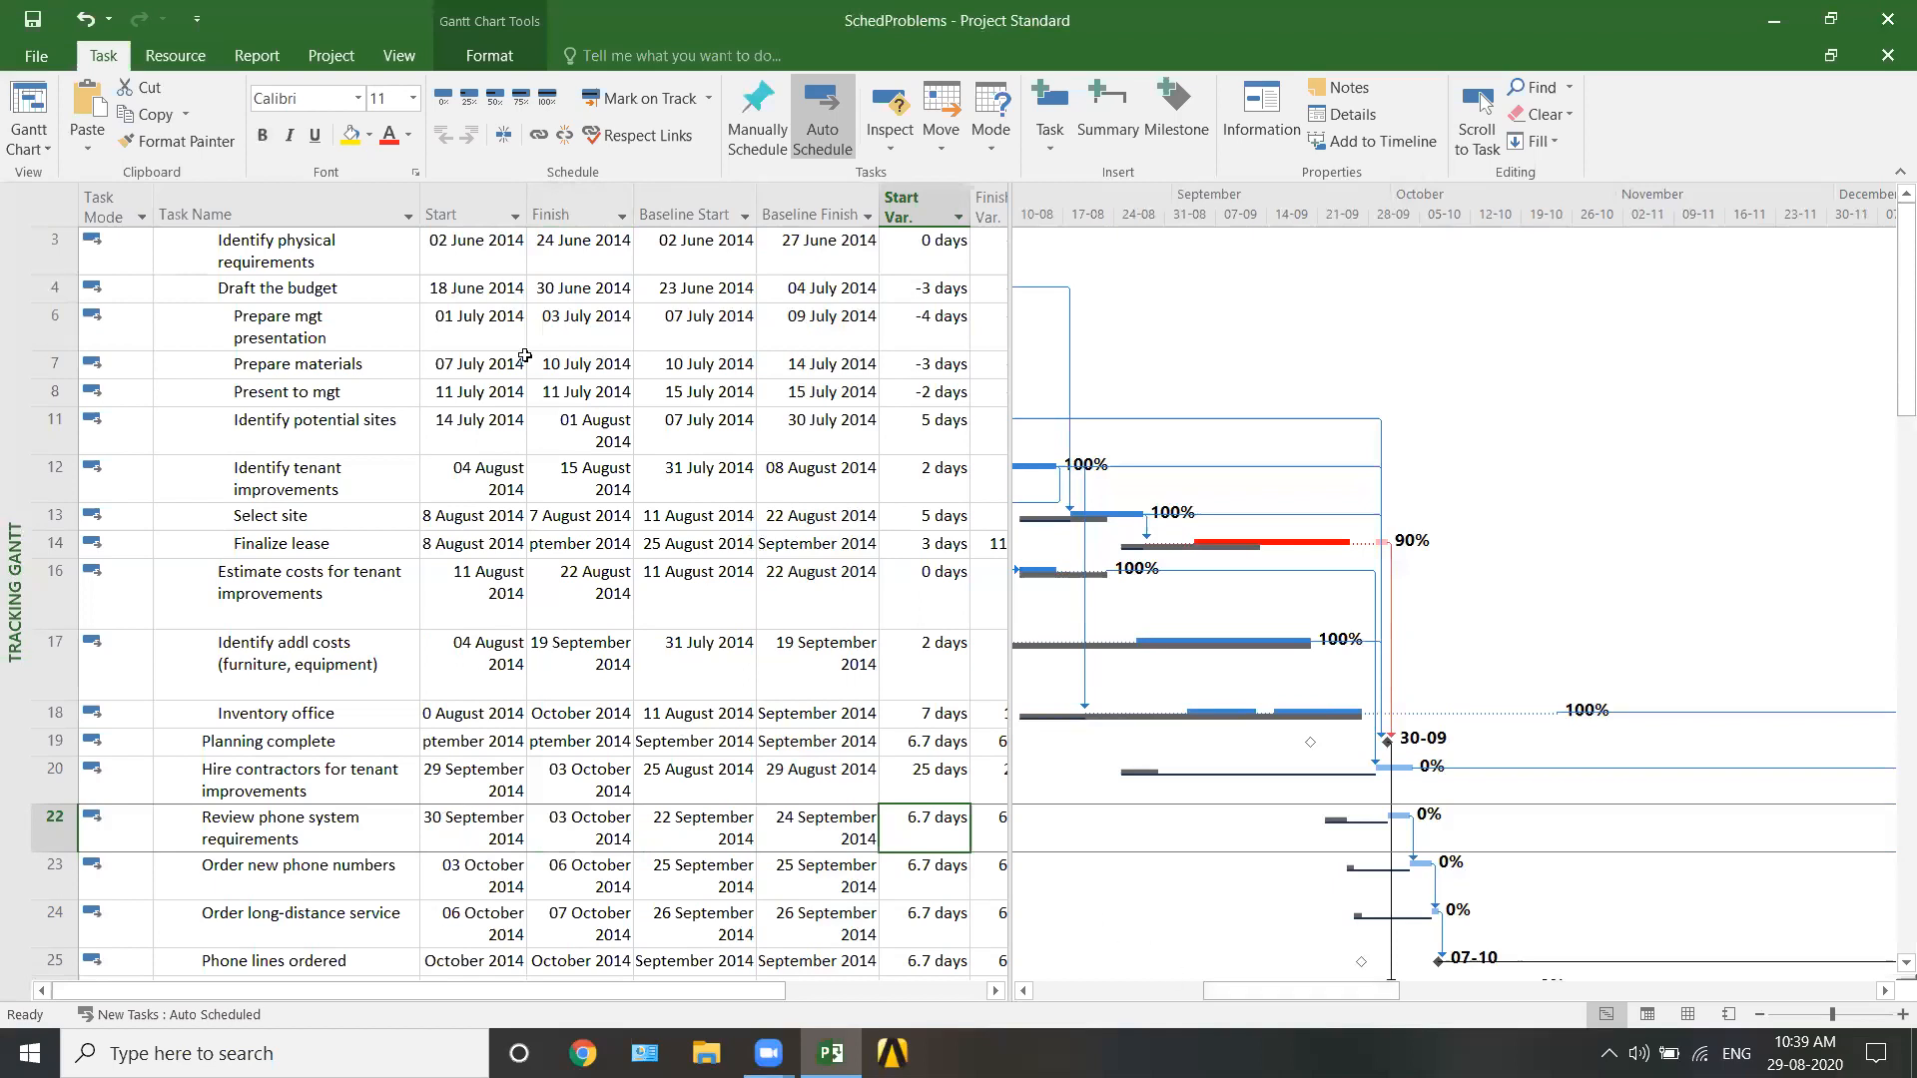
- Choose the Should Start By filter from the full list of task filters
left_click(398, 58)
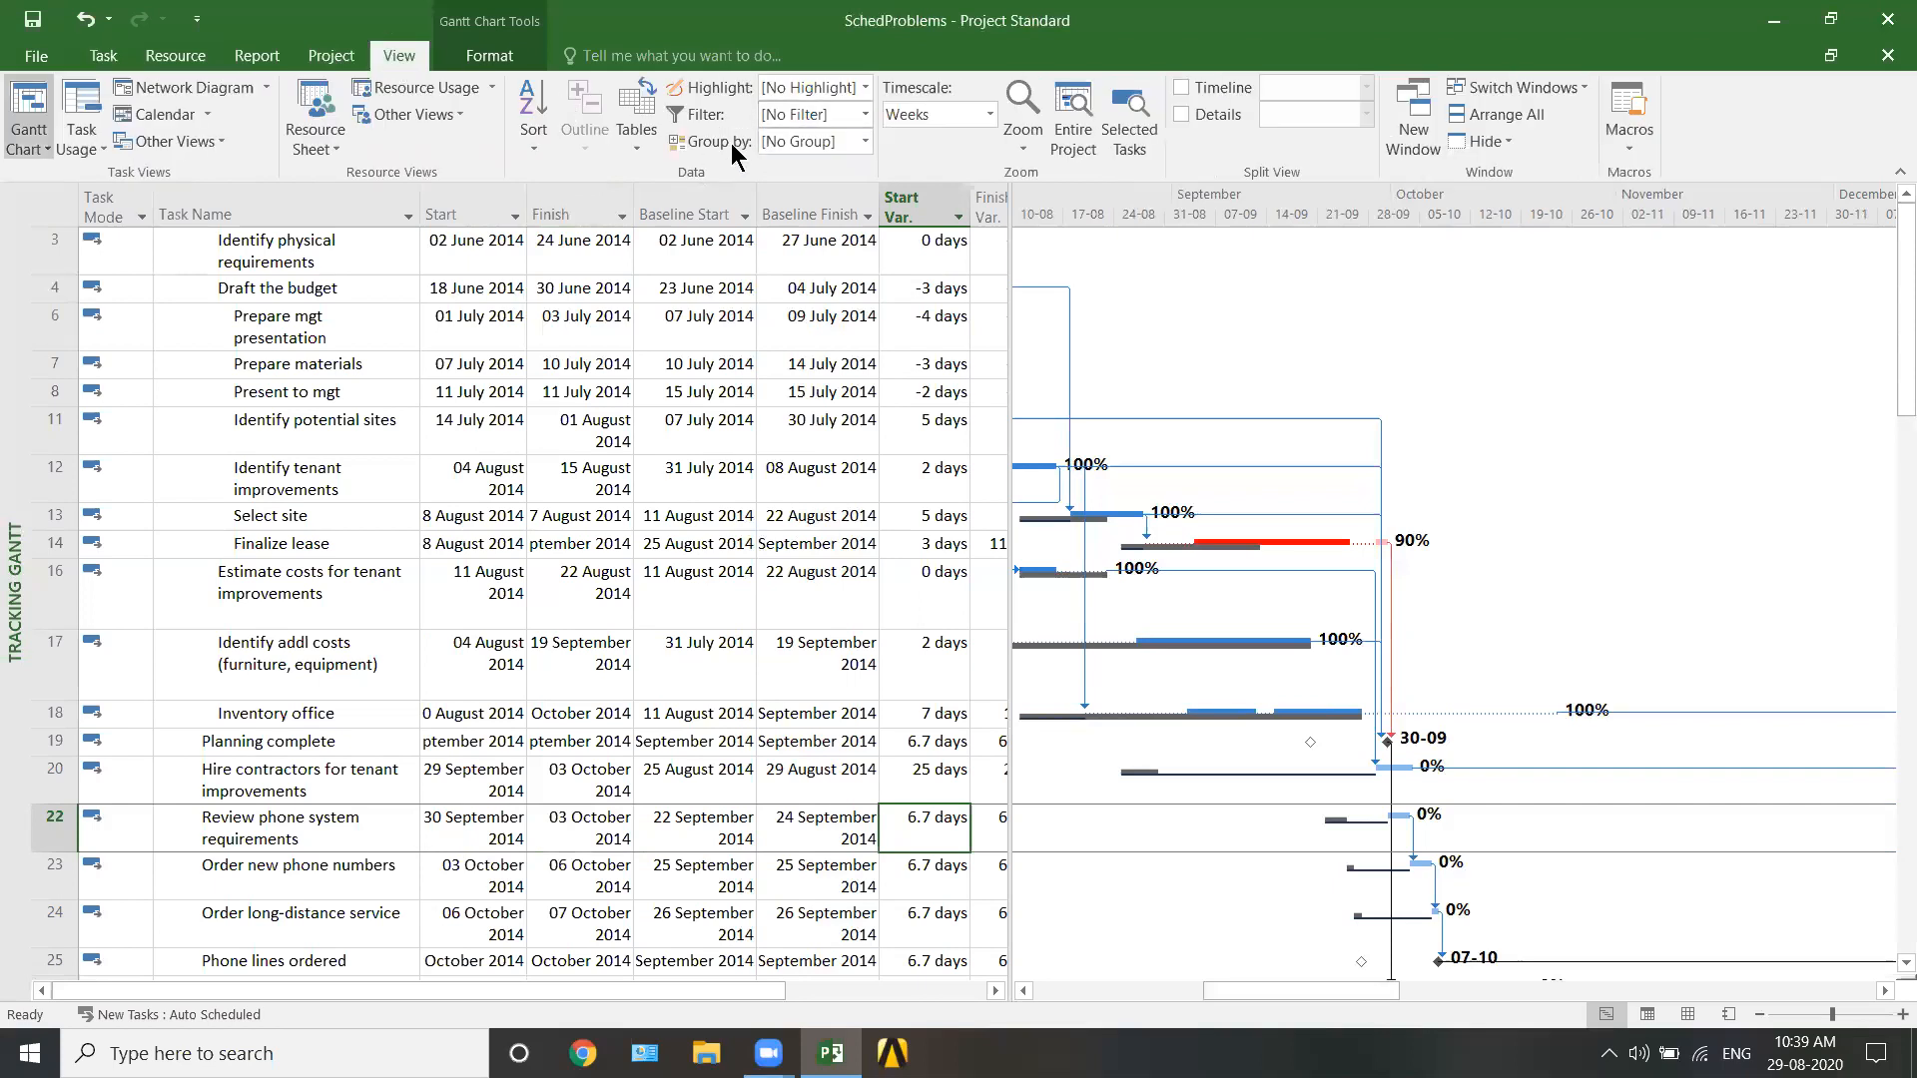
left_click(865, 115)
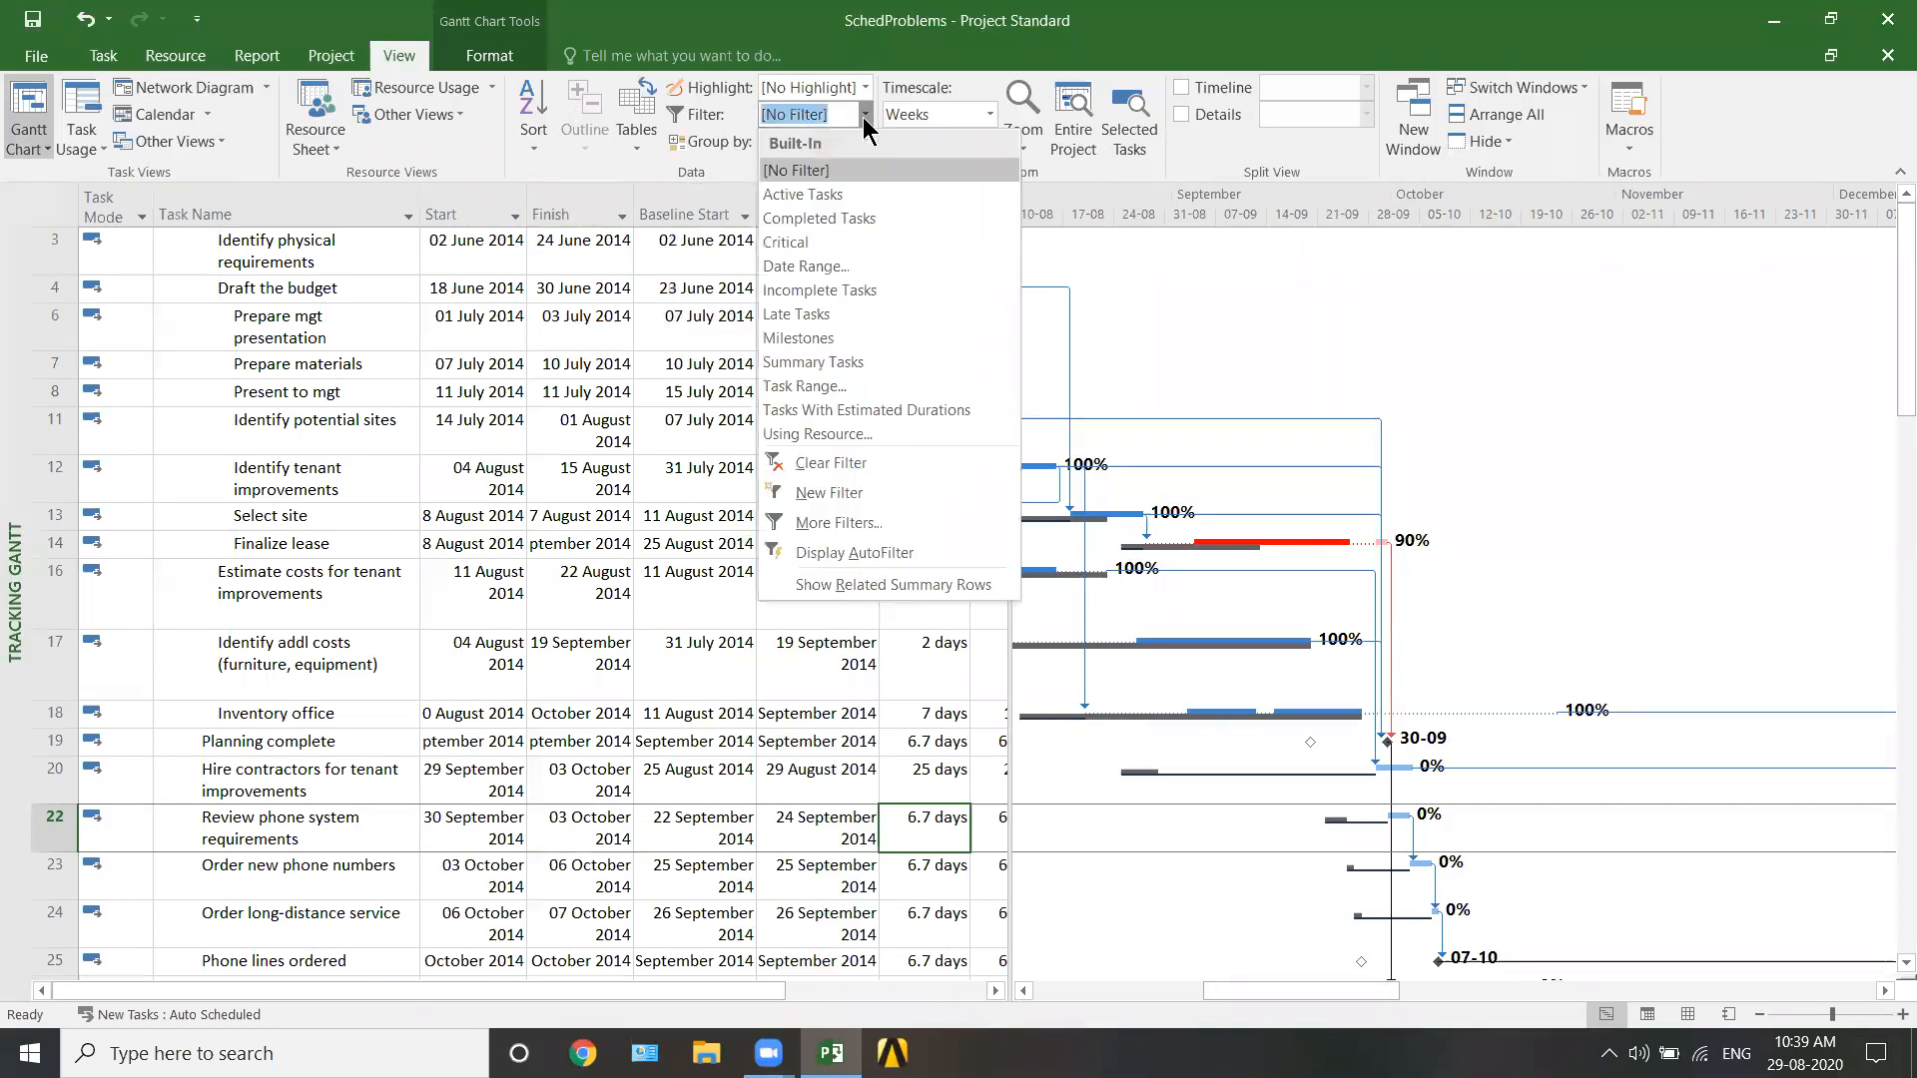
left_click(839, 523)
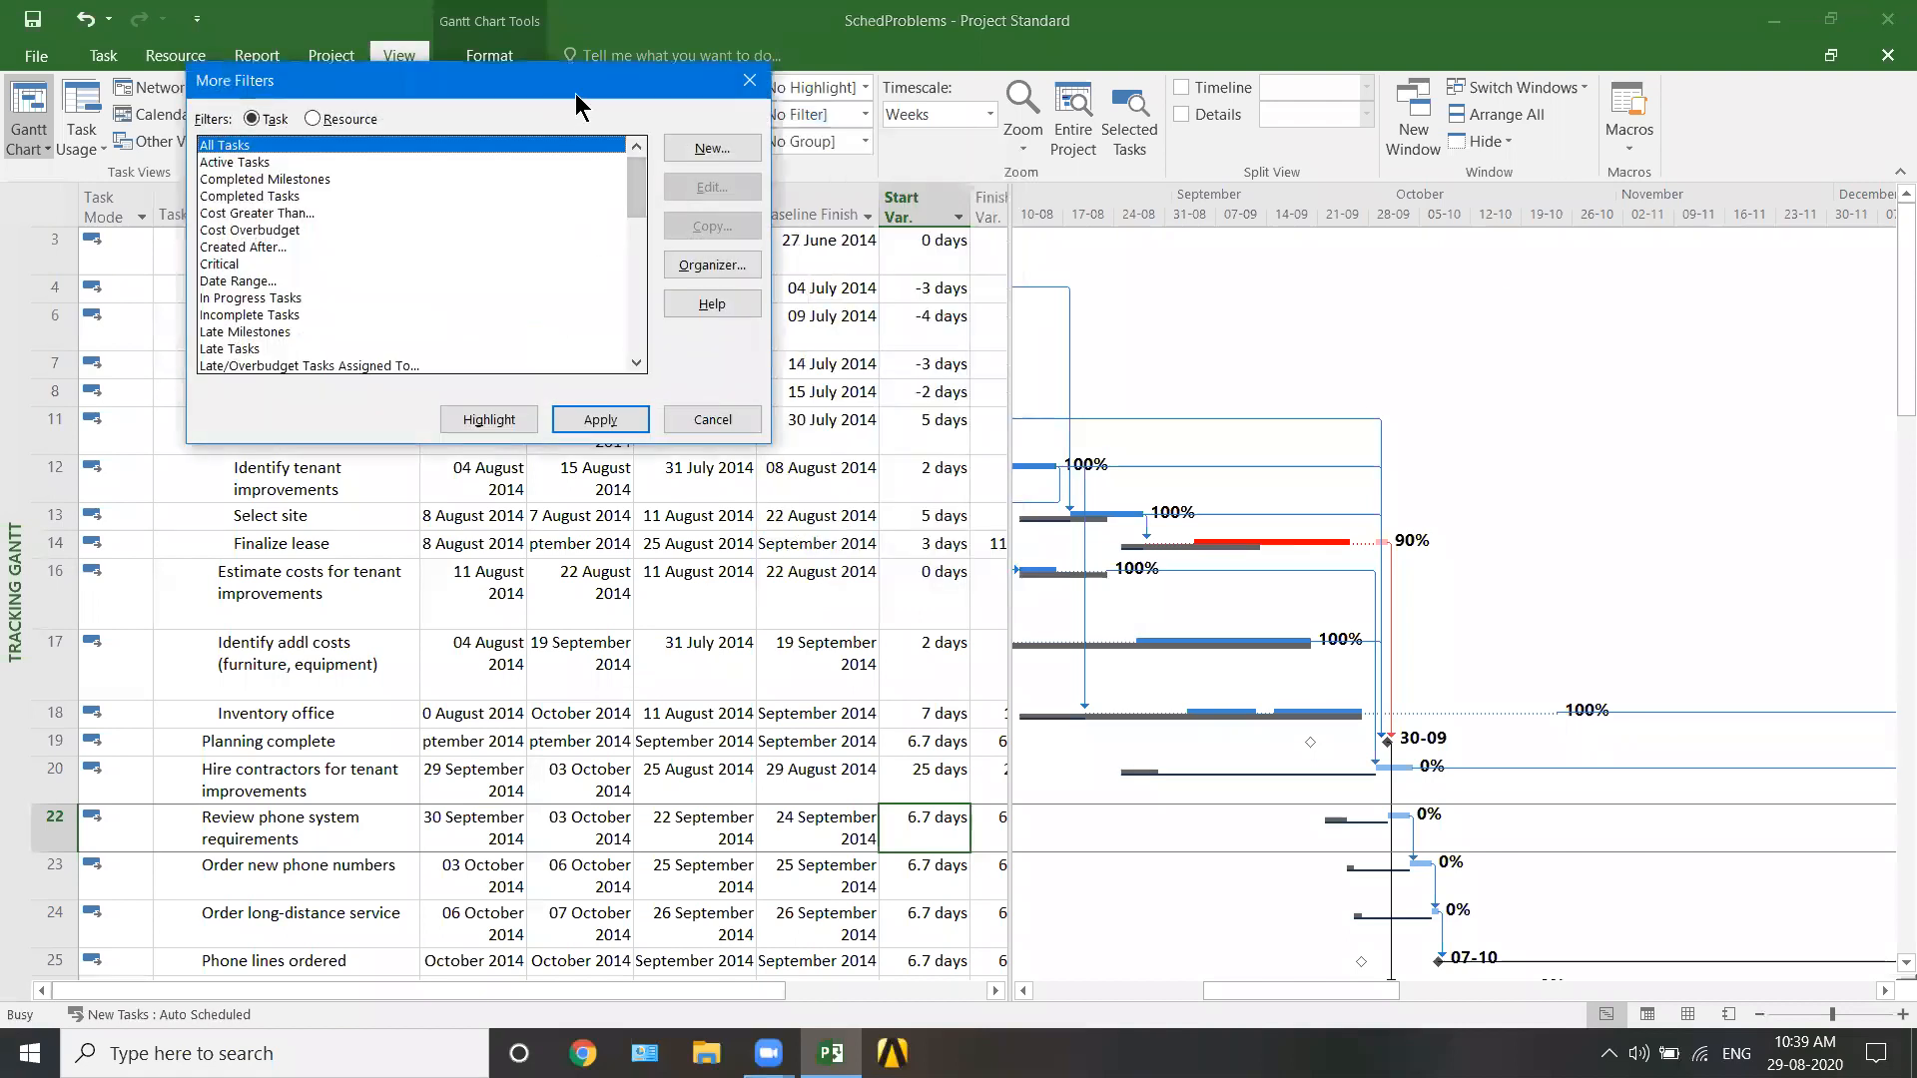
left_click_drag(575, 93, 1511, 252)
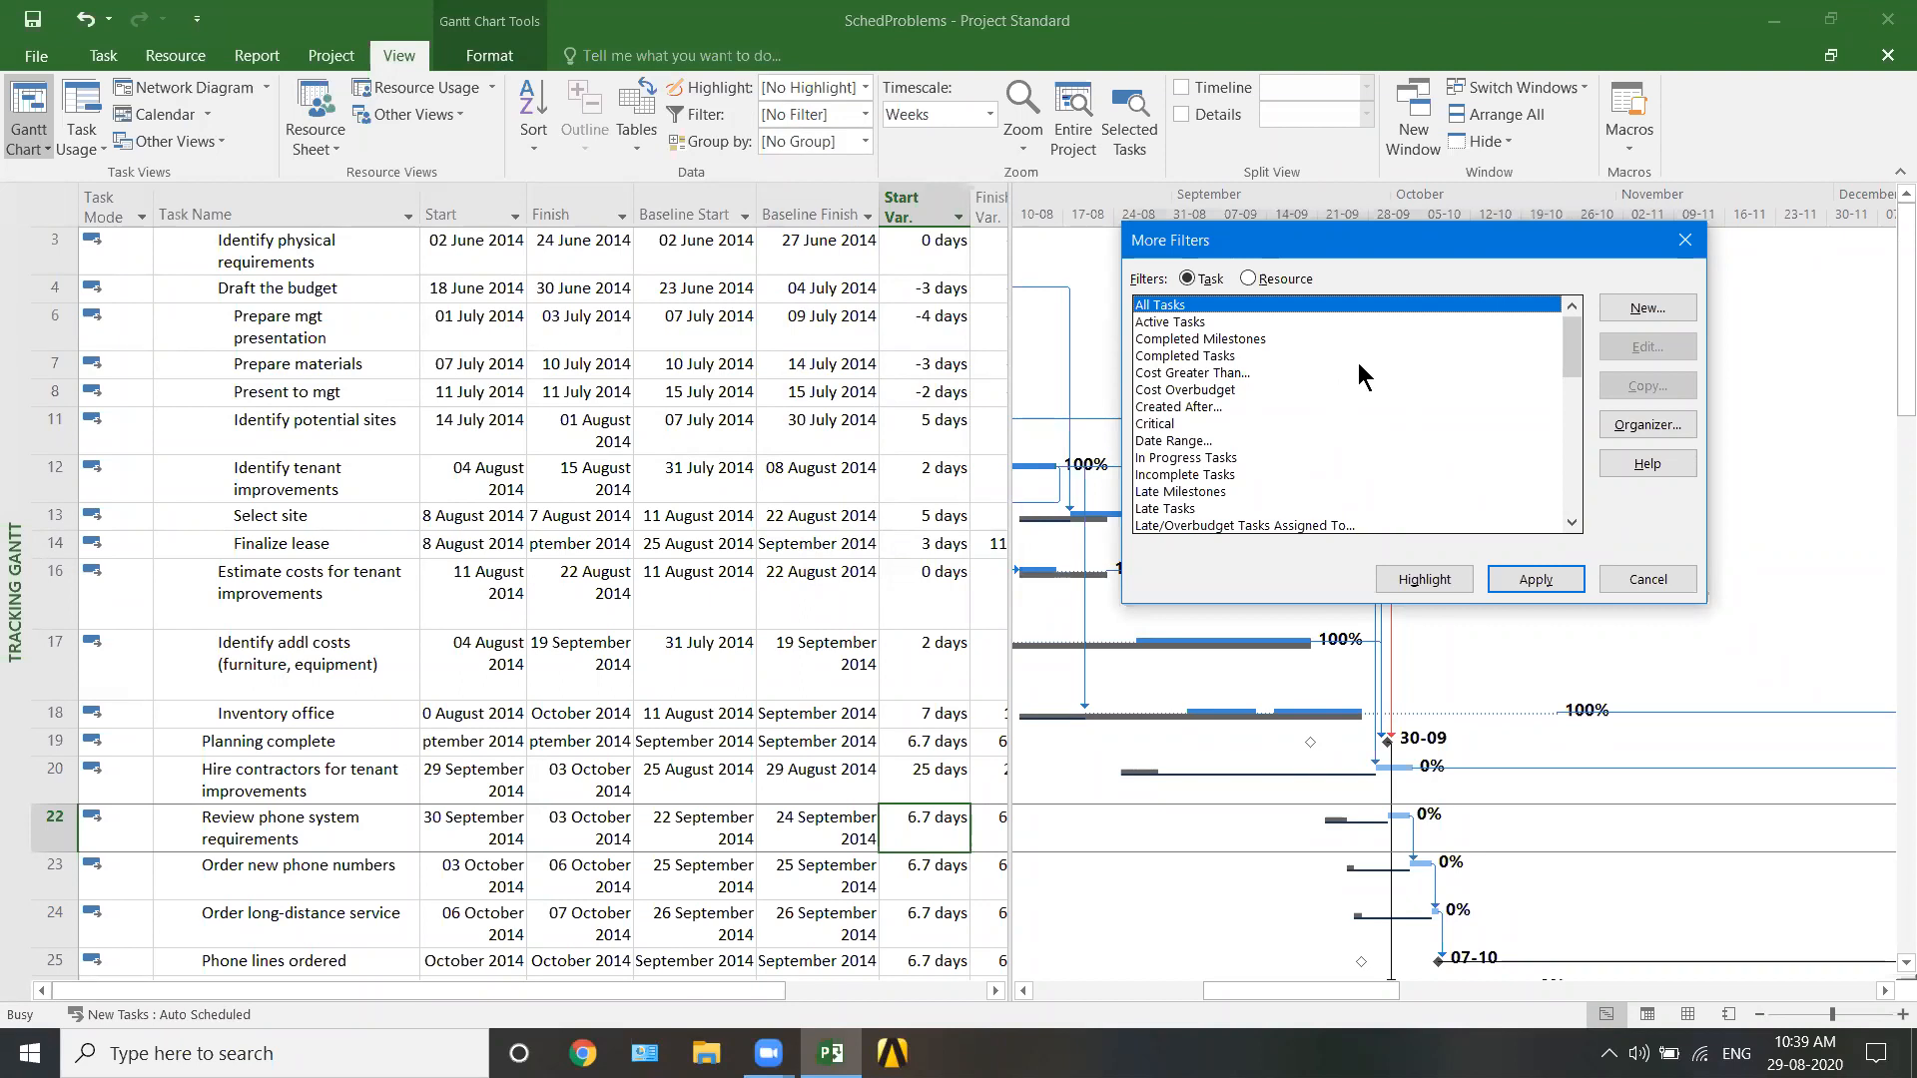
left_click_drag(1570, 354, 1571, 439)
left_click(1189, 392)
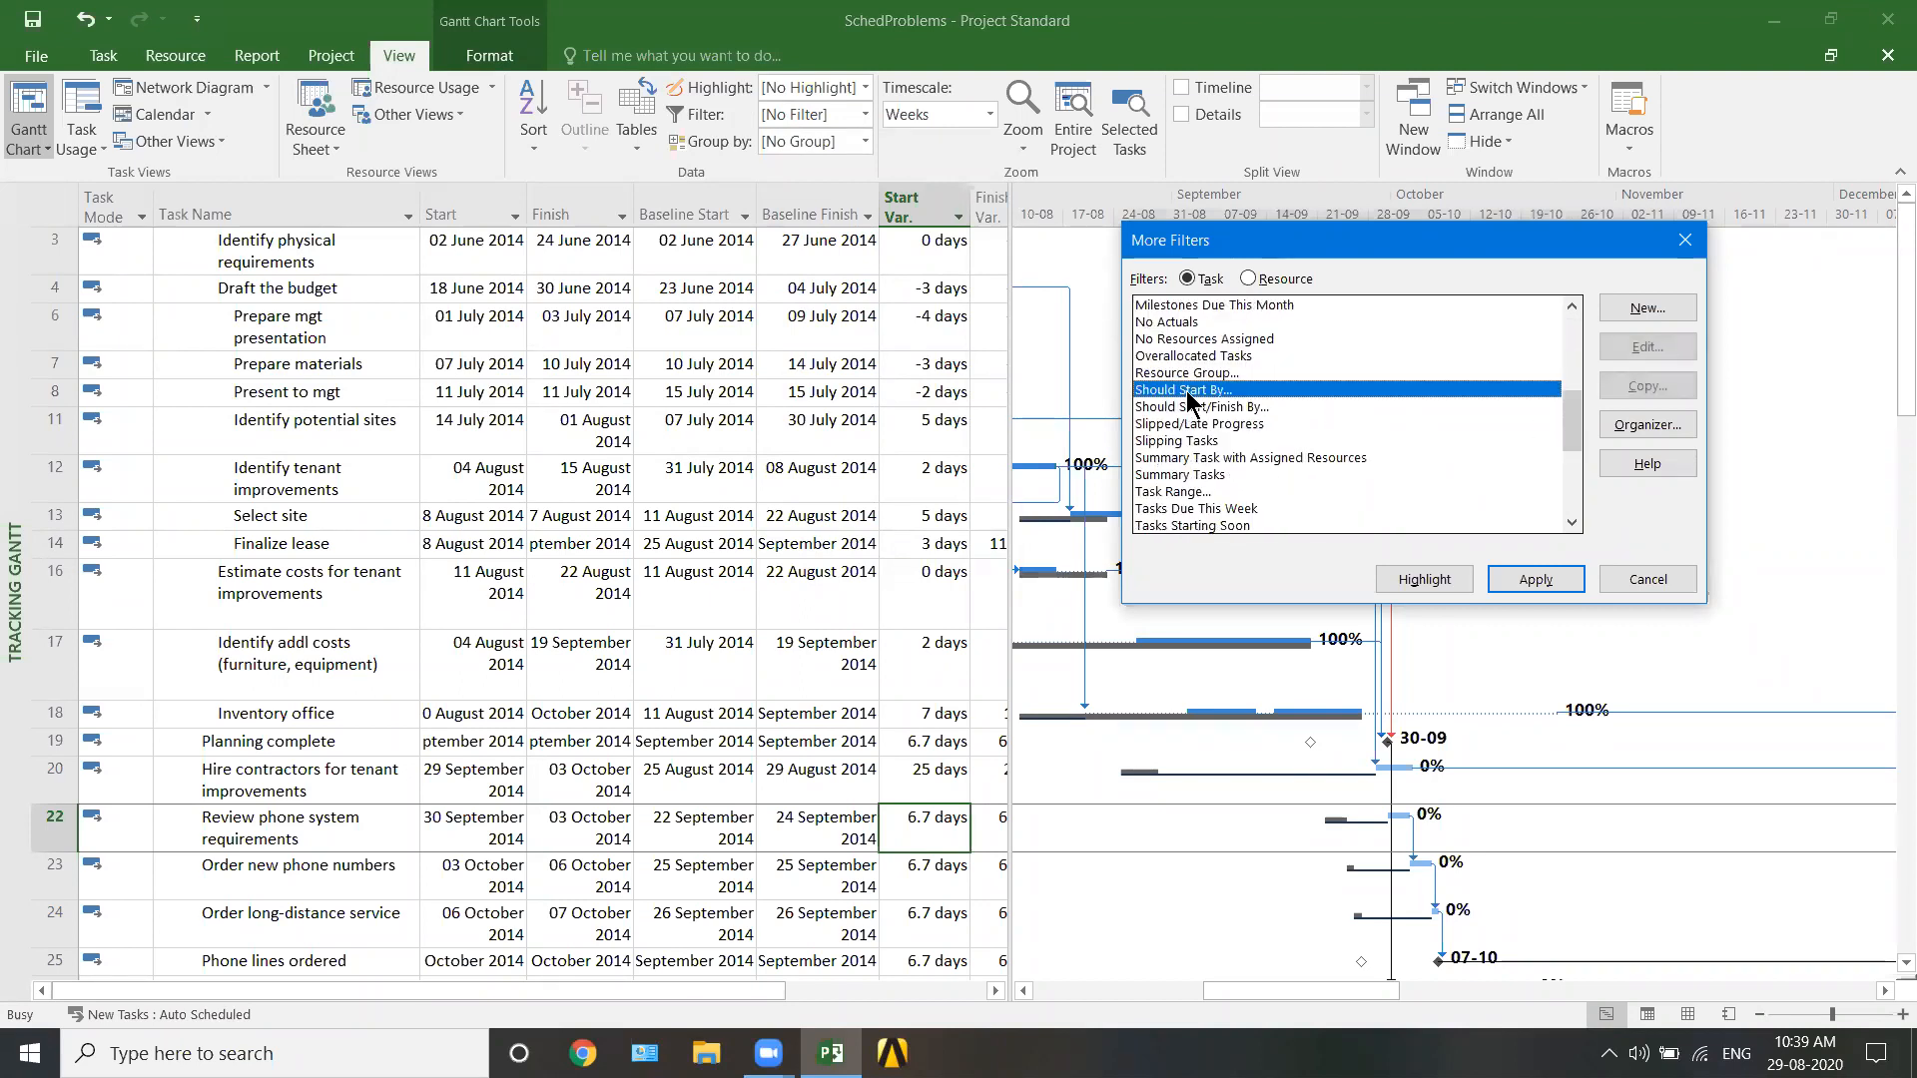
left_click(1535, 582)
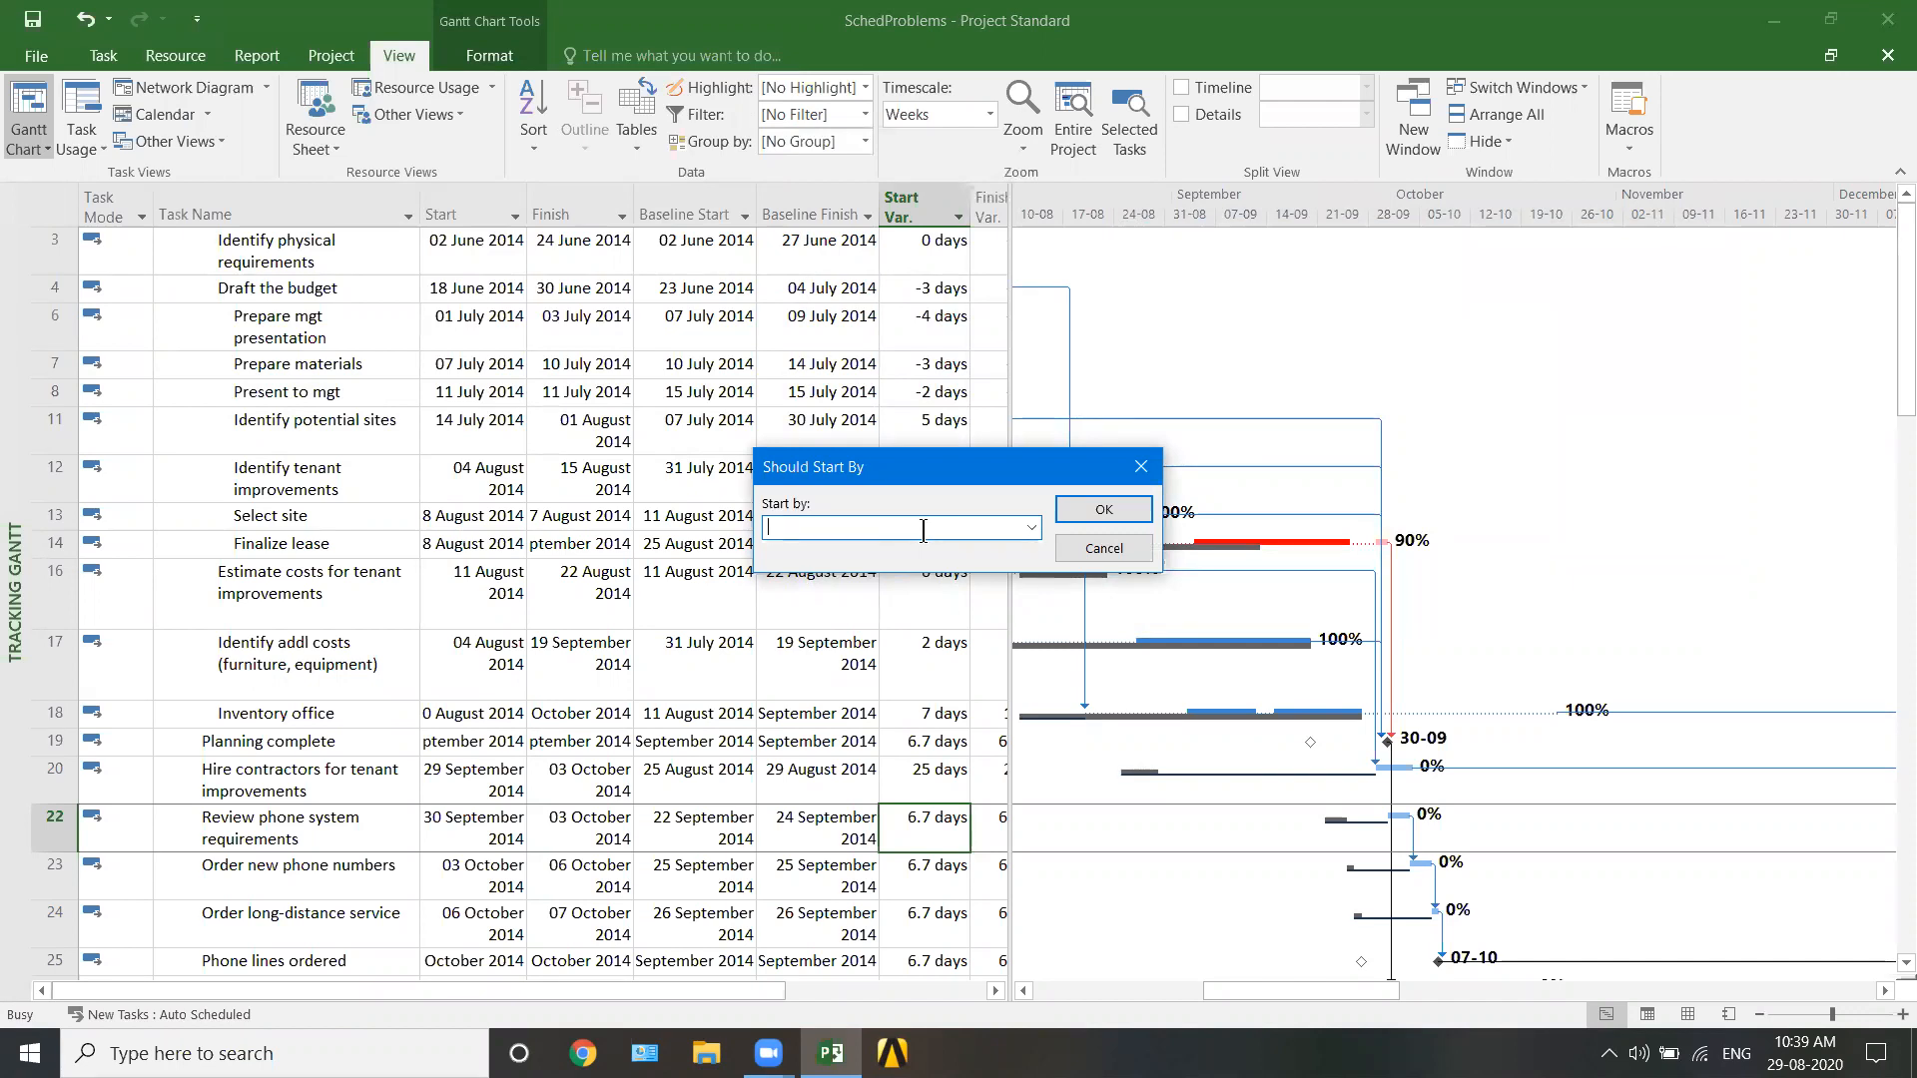
- Try to apply the filter with the start-by date entered as "10 Decemeber 2014"
type("10 Decemebrtr")
key("BackSpace")
type("er 2014")
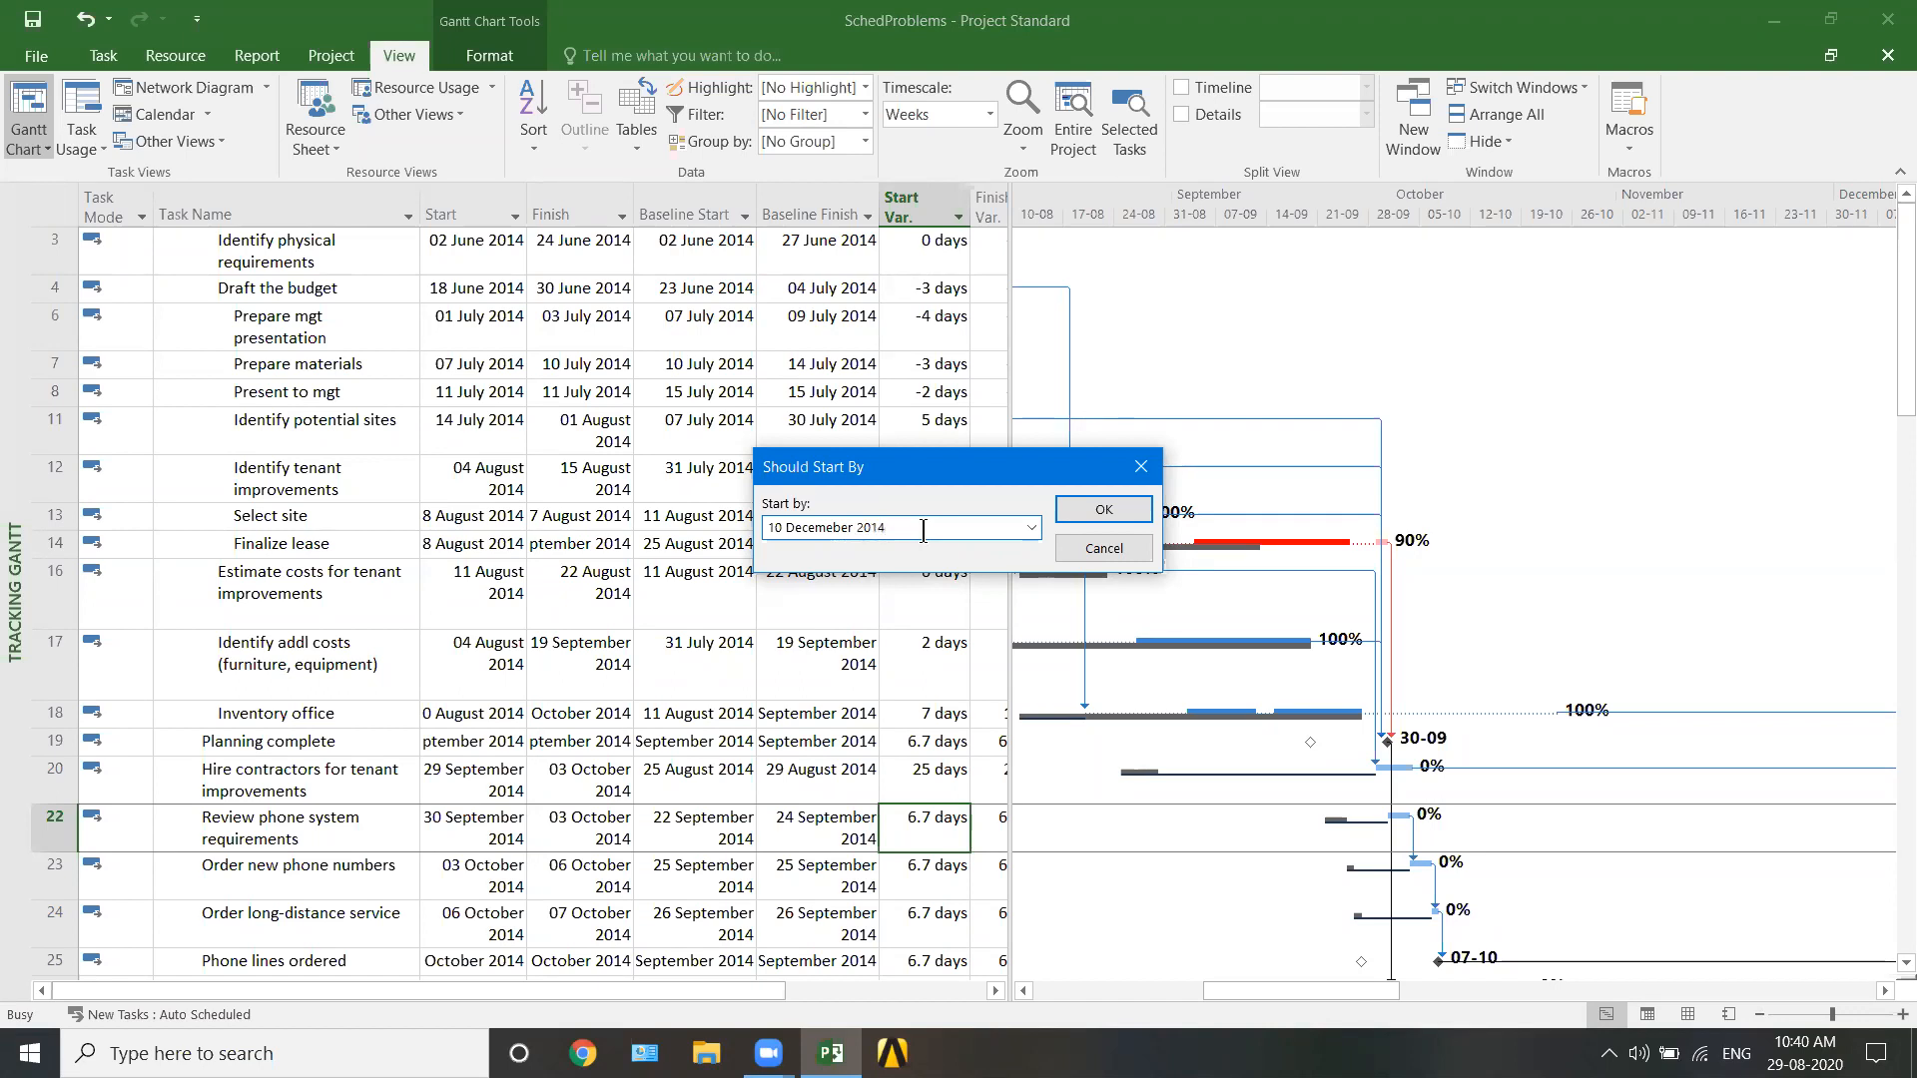
left_click(1111, 511)
left_click(970, 599)
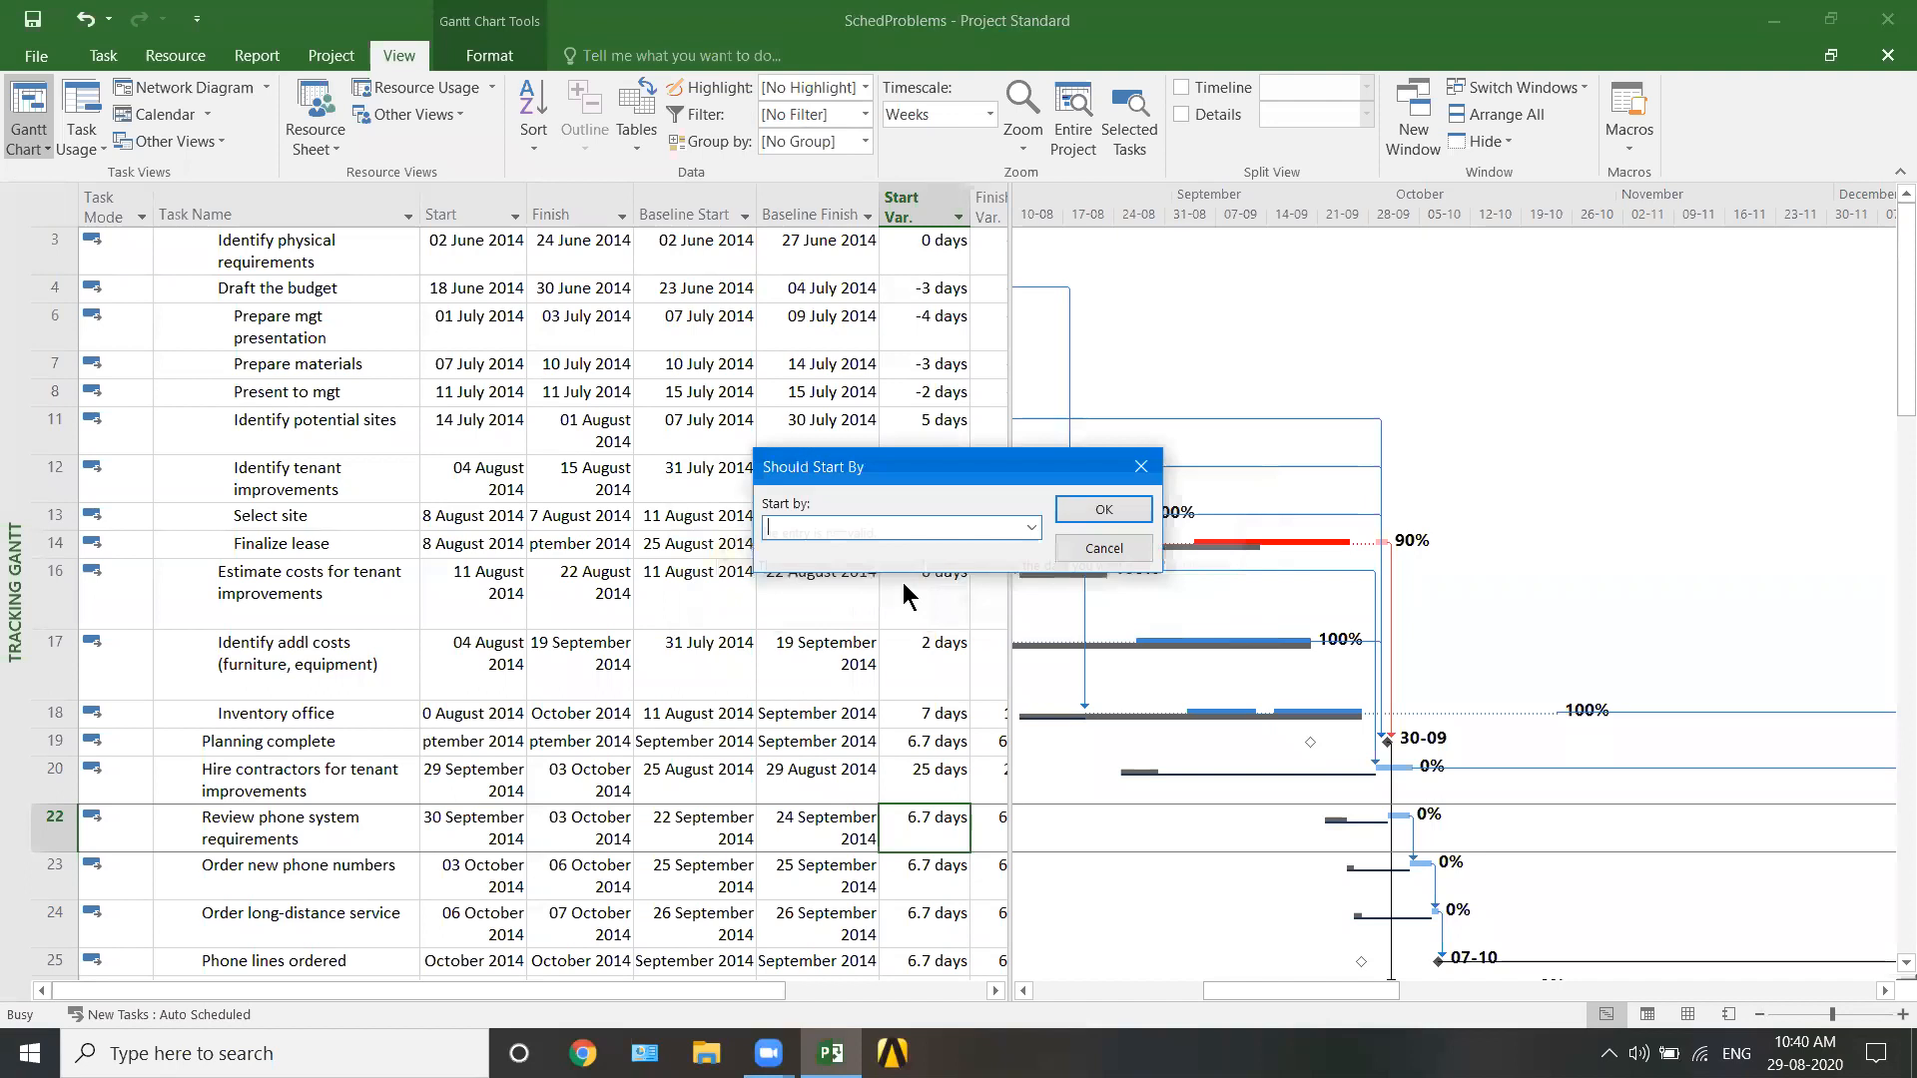
- Filter the task list to tasks that should start by 10 December 2014
type("10 December ")
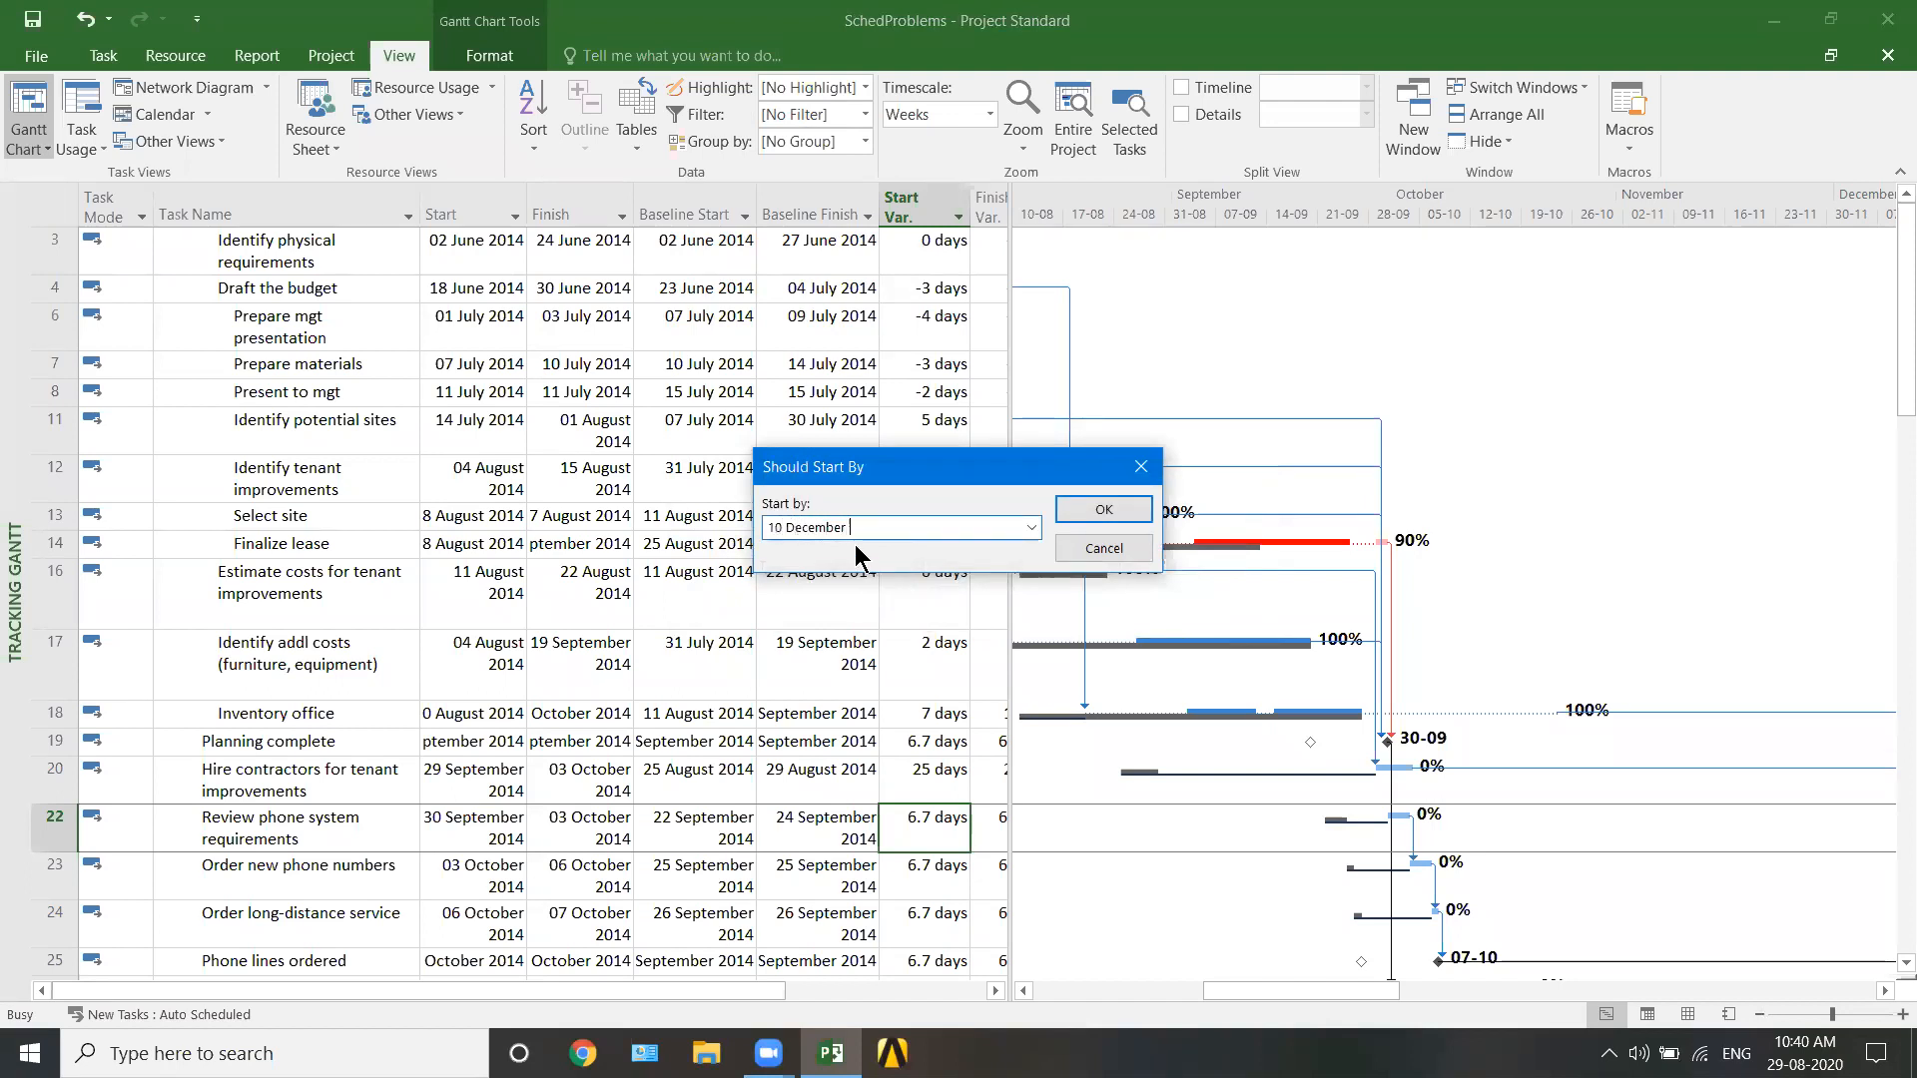
type("2014")
left_click(1103, 510)
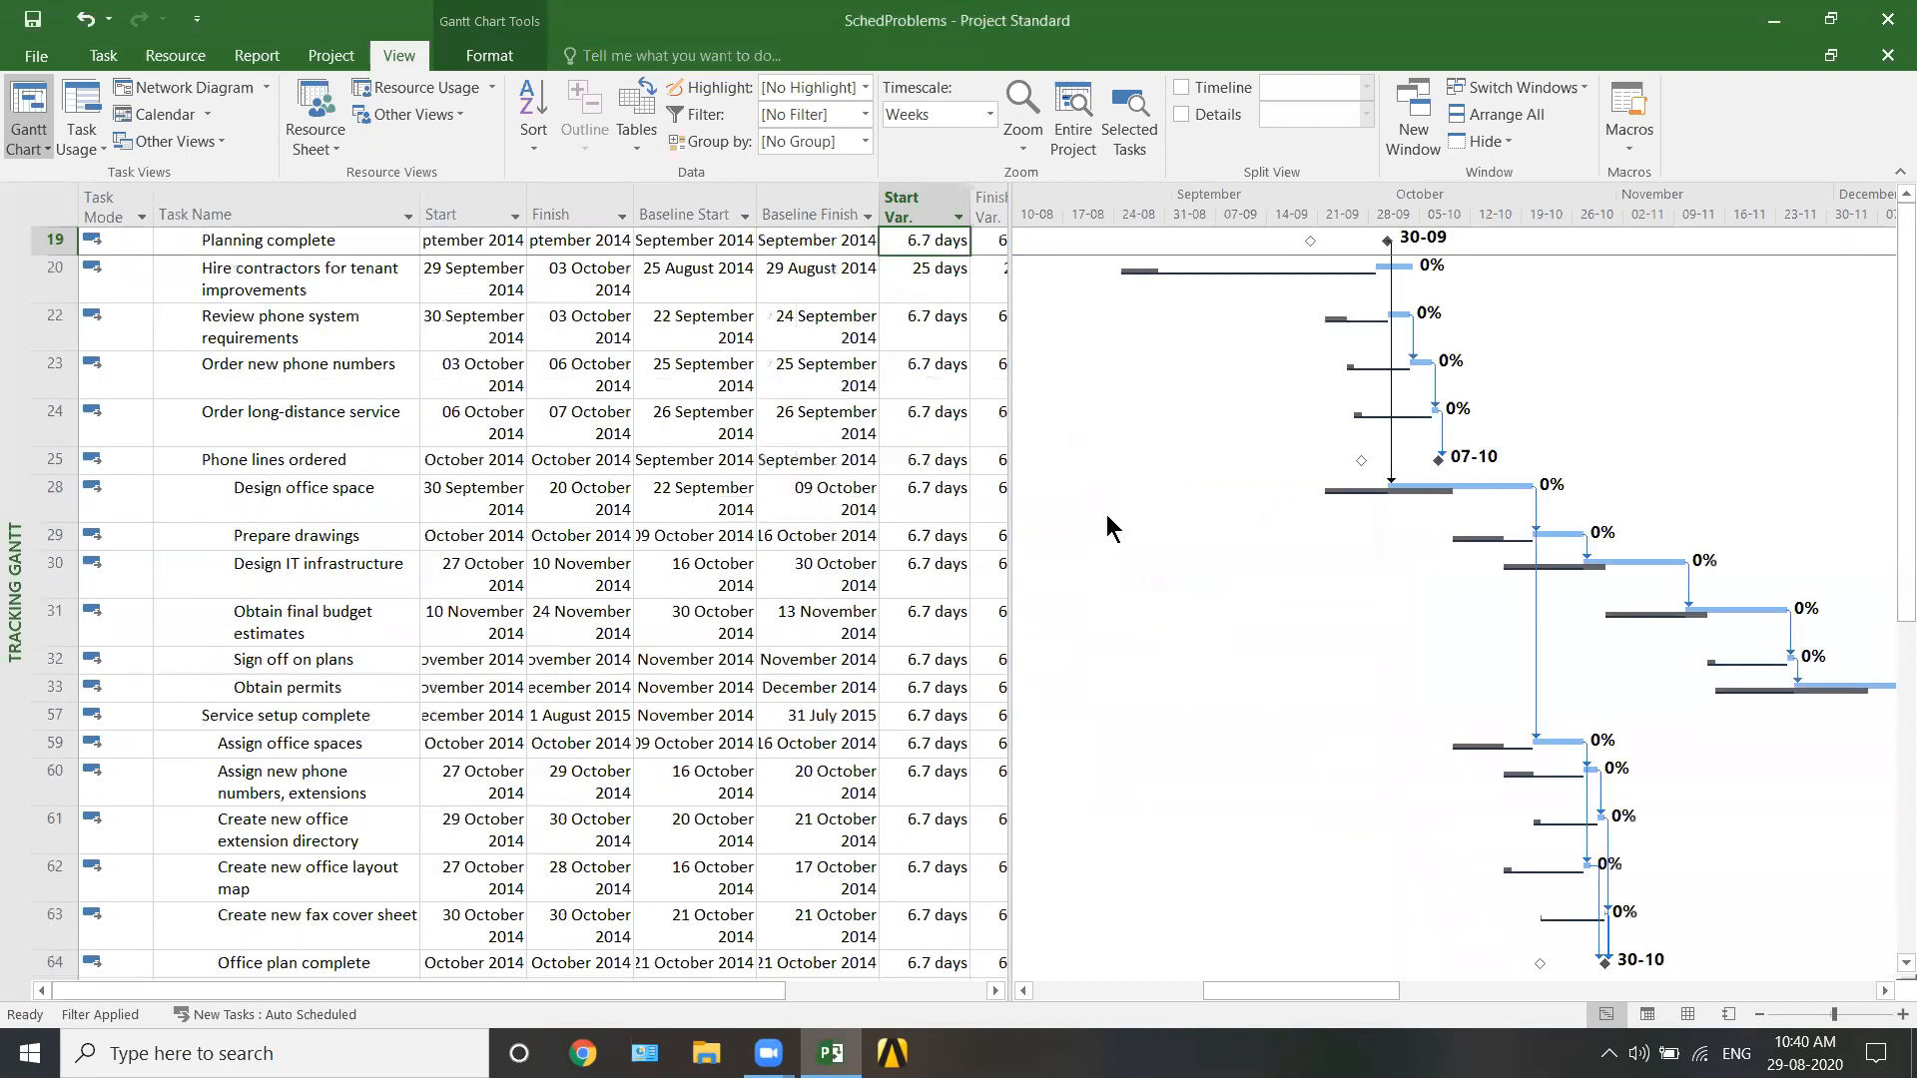
- Widen the Finish, Baseline Start and Baseline Finish columns and extend the table to include the Finish Variance column
double_click(877, 207)
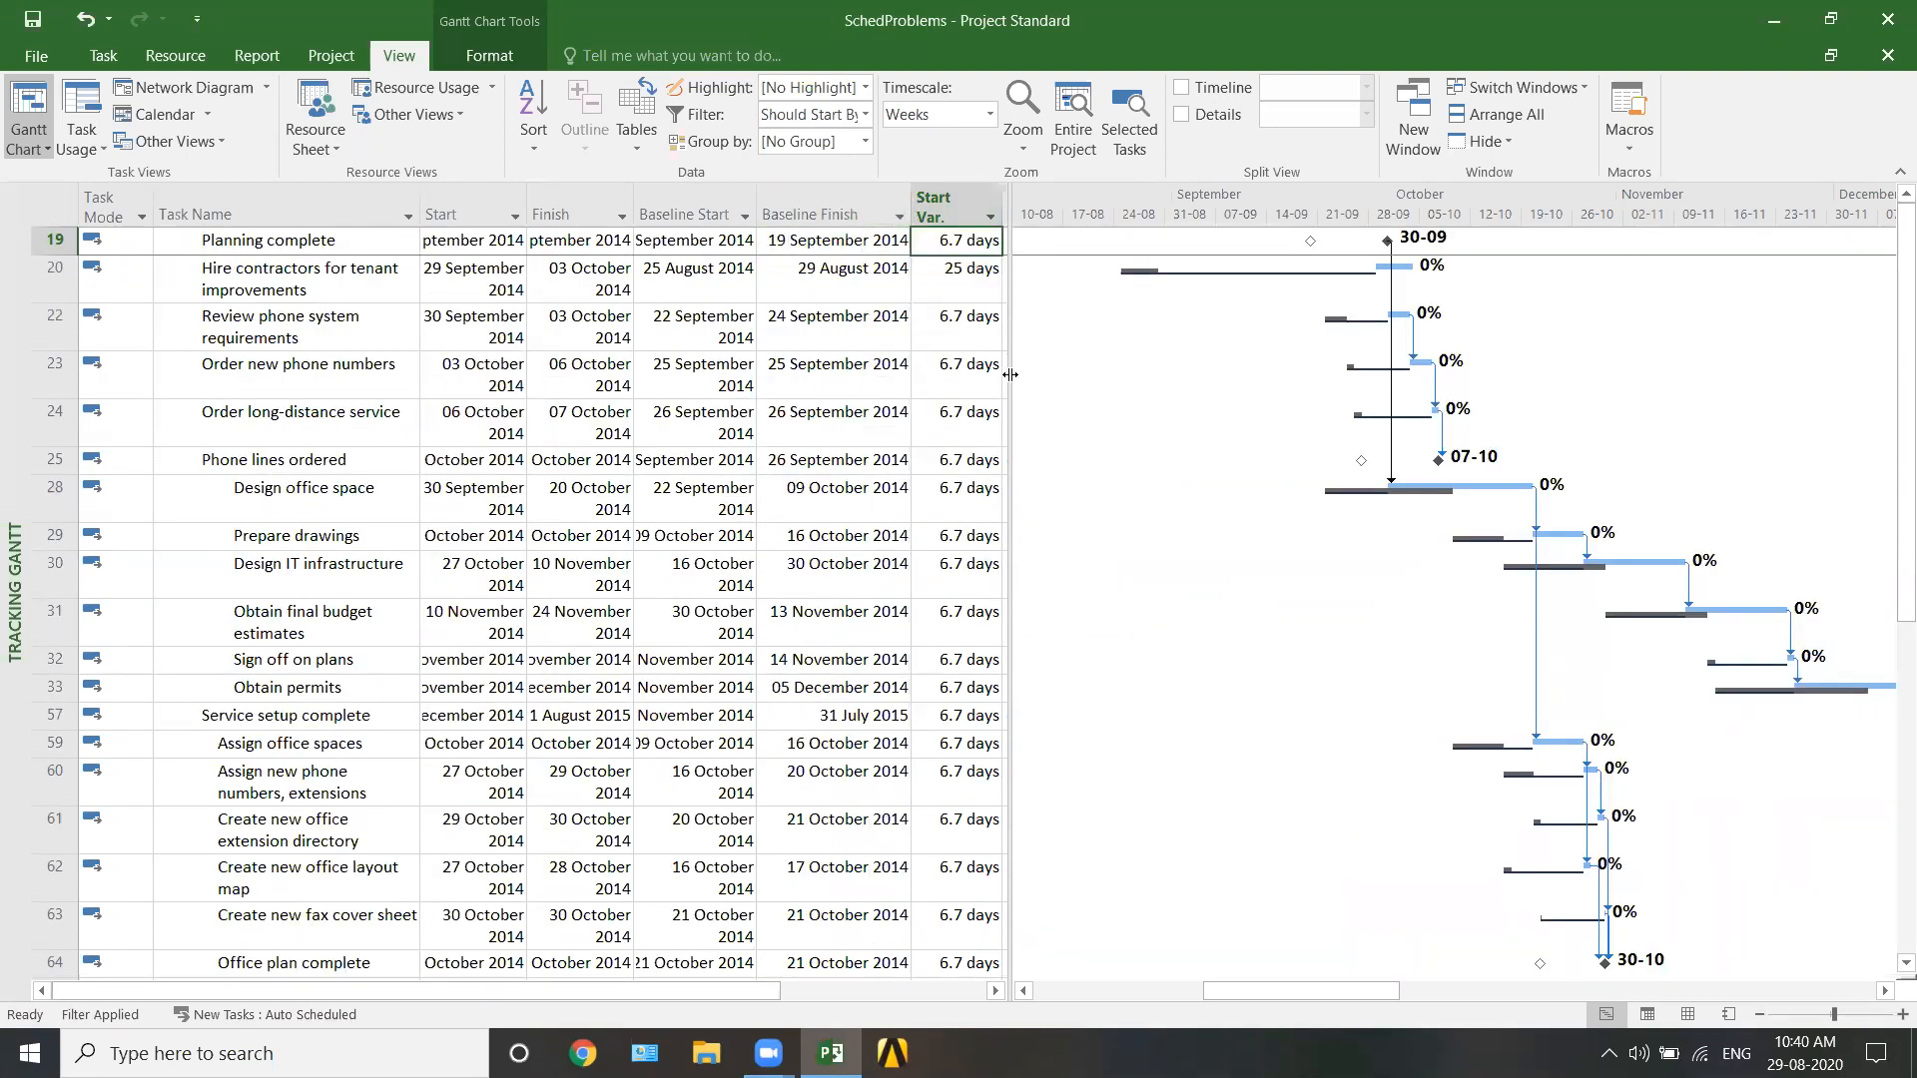
left_click_drag(1010, 376, 1124, 376)
left_click_drag(768, 200, 786, 199)
left_click_drag(635, 200, 649, 200)
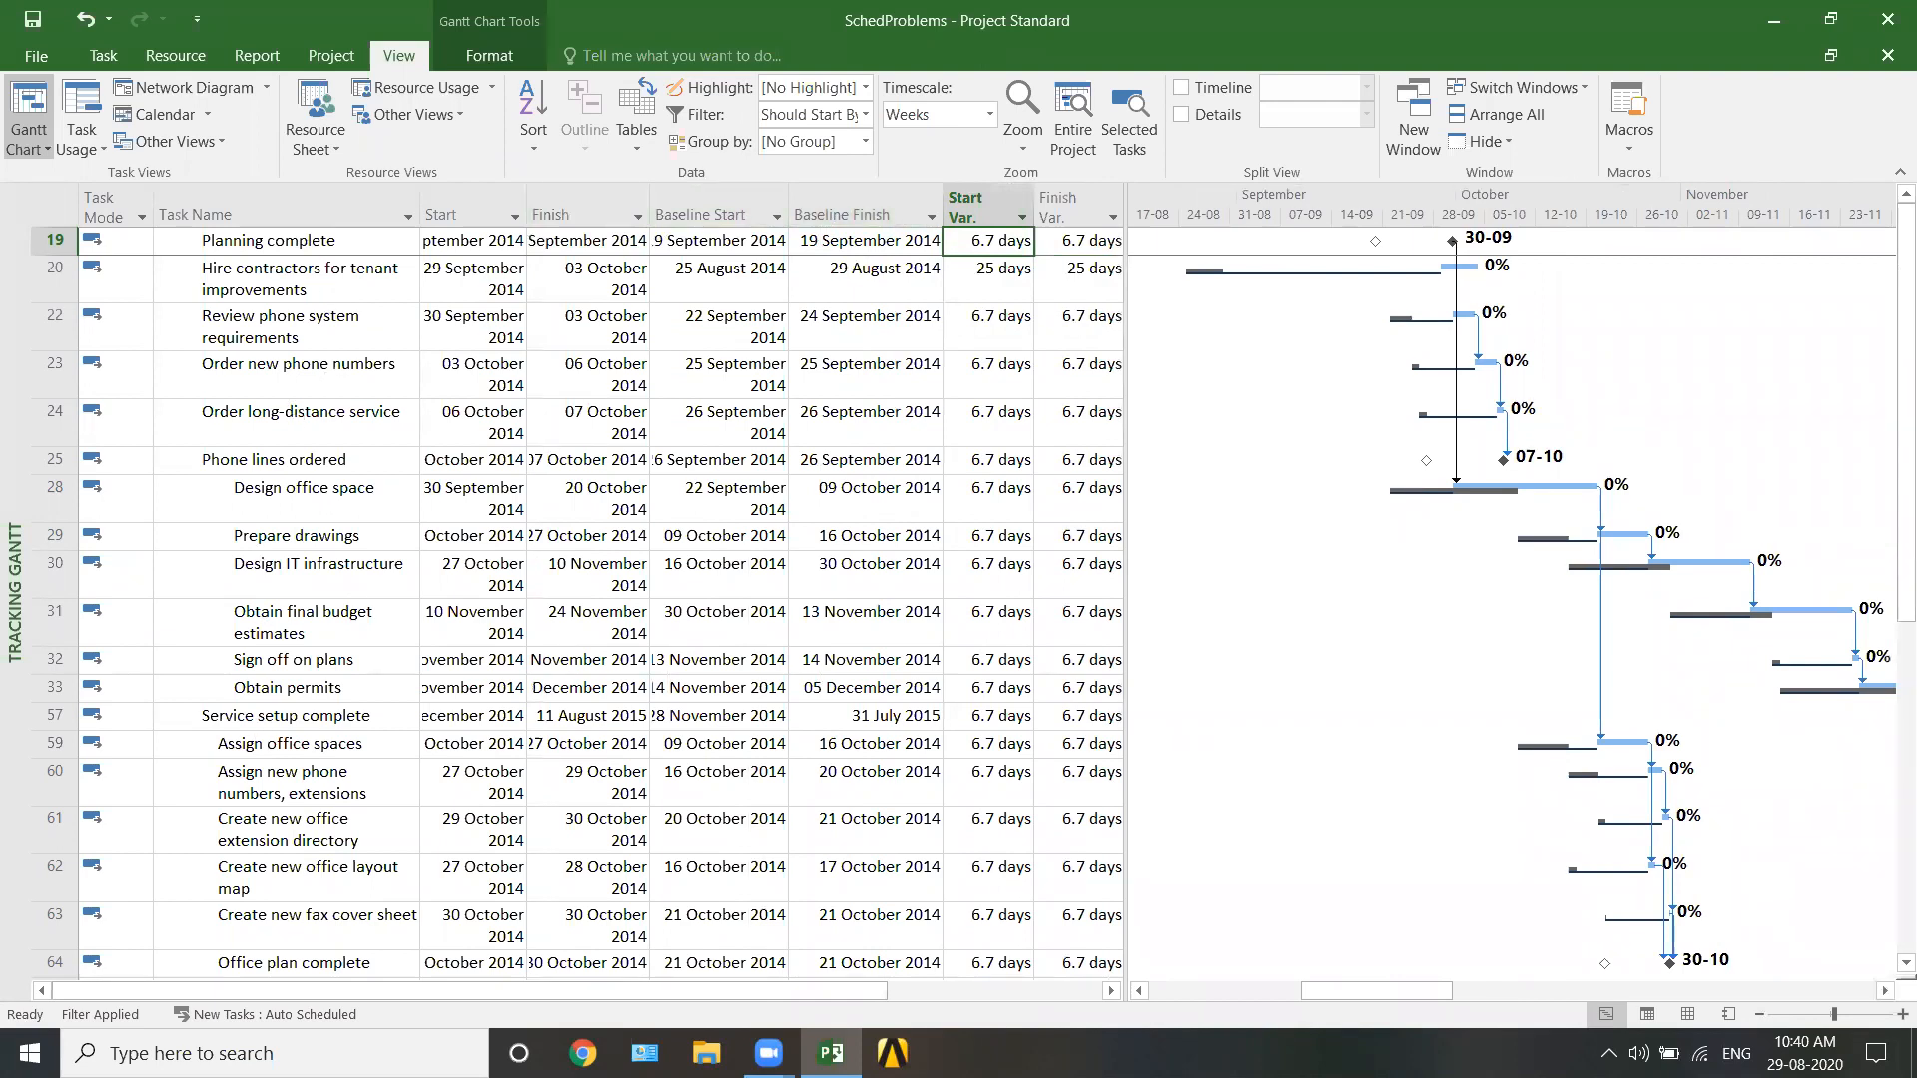
- Examine the start and finish variances of the first filtered tasks, comparing baseline and scheduled start for "Hire contractors for tenant improvements"
left_click_drag(1003, 243, 1003, 419)
left_click_drag(1075, 246, 1084, 420)
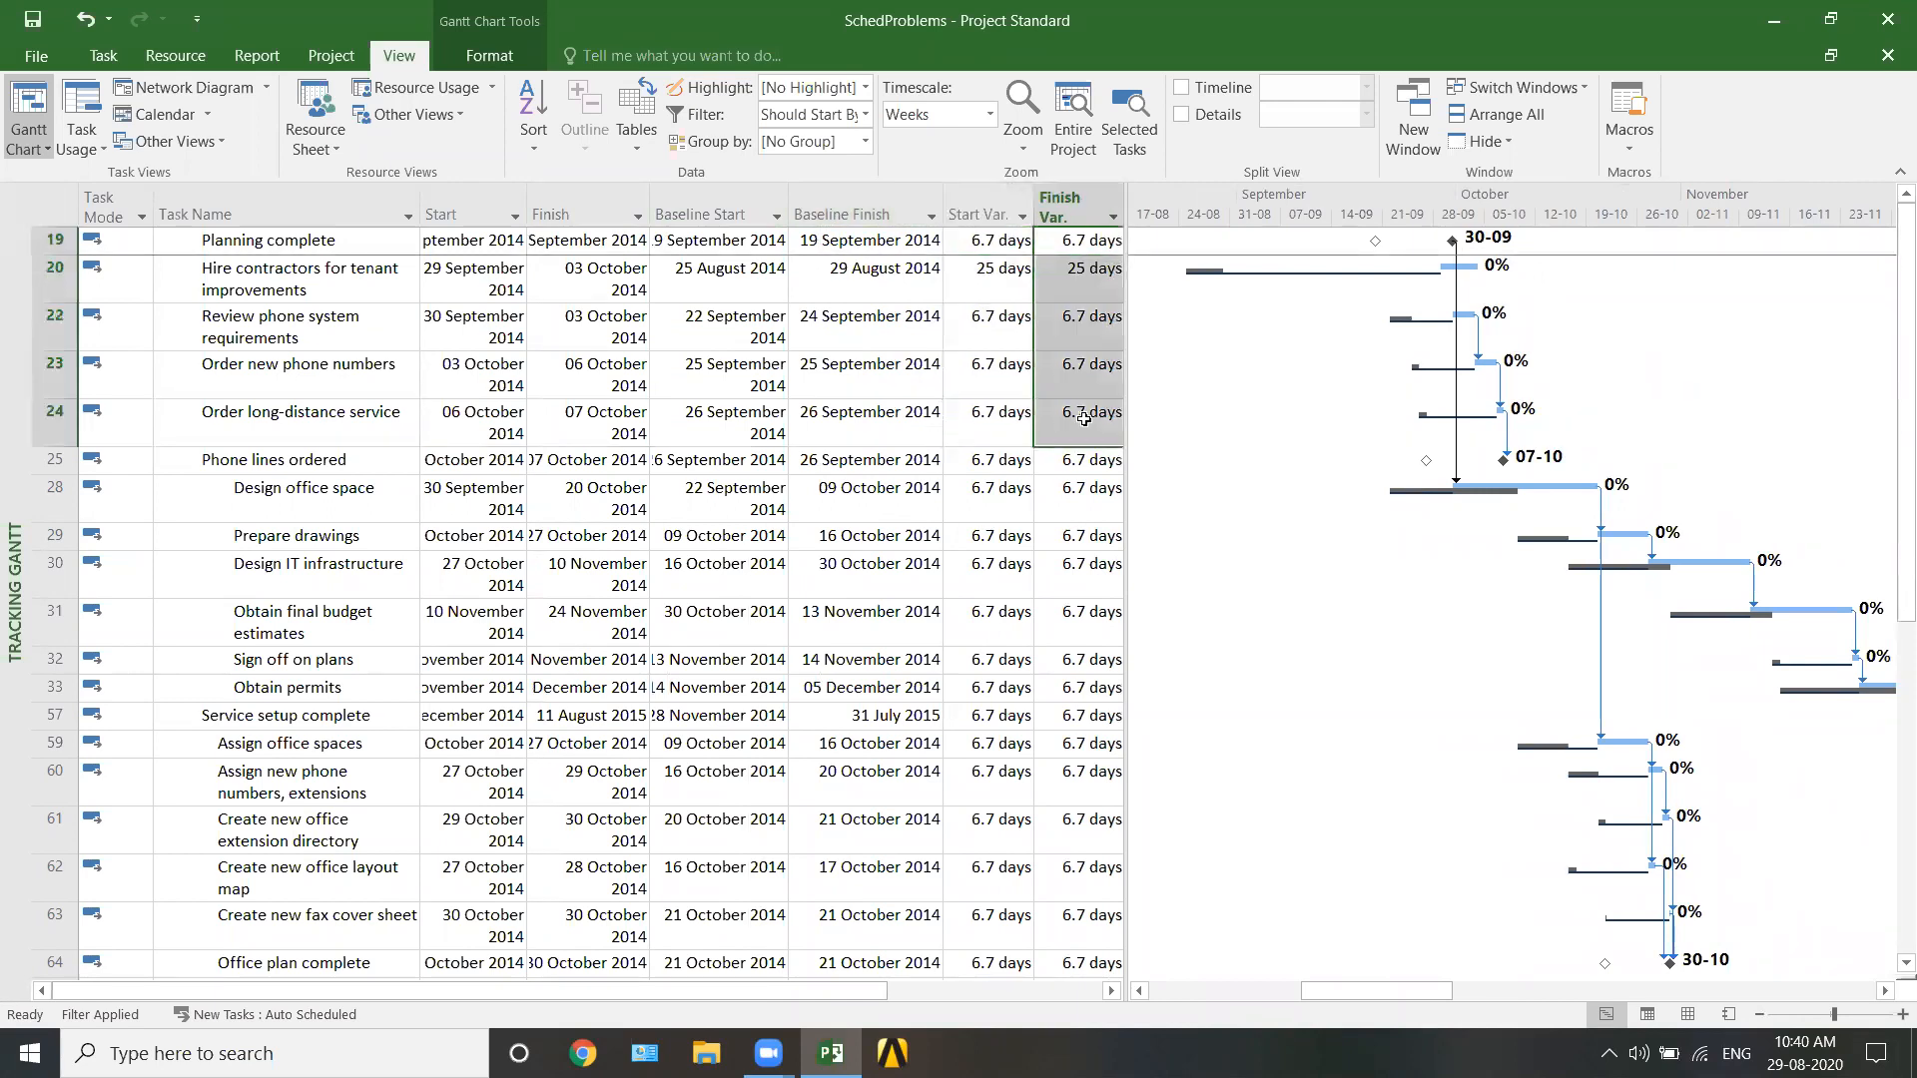
left_click_drag(1126, 545, 1214, 558)
left_click(993, 371)
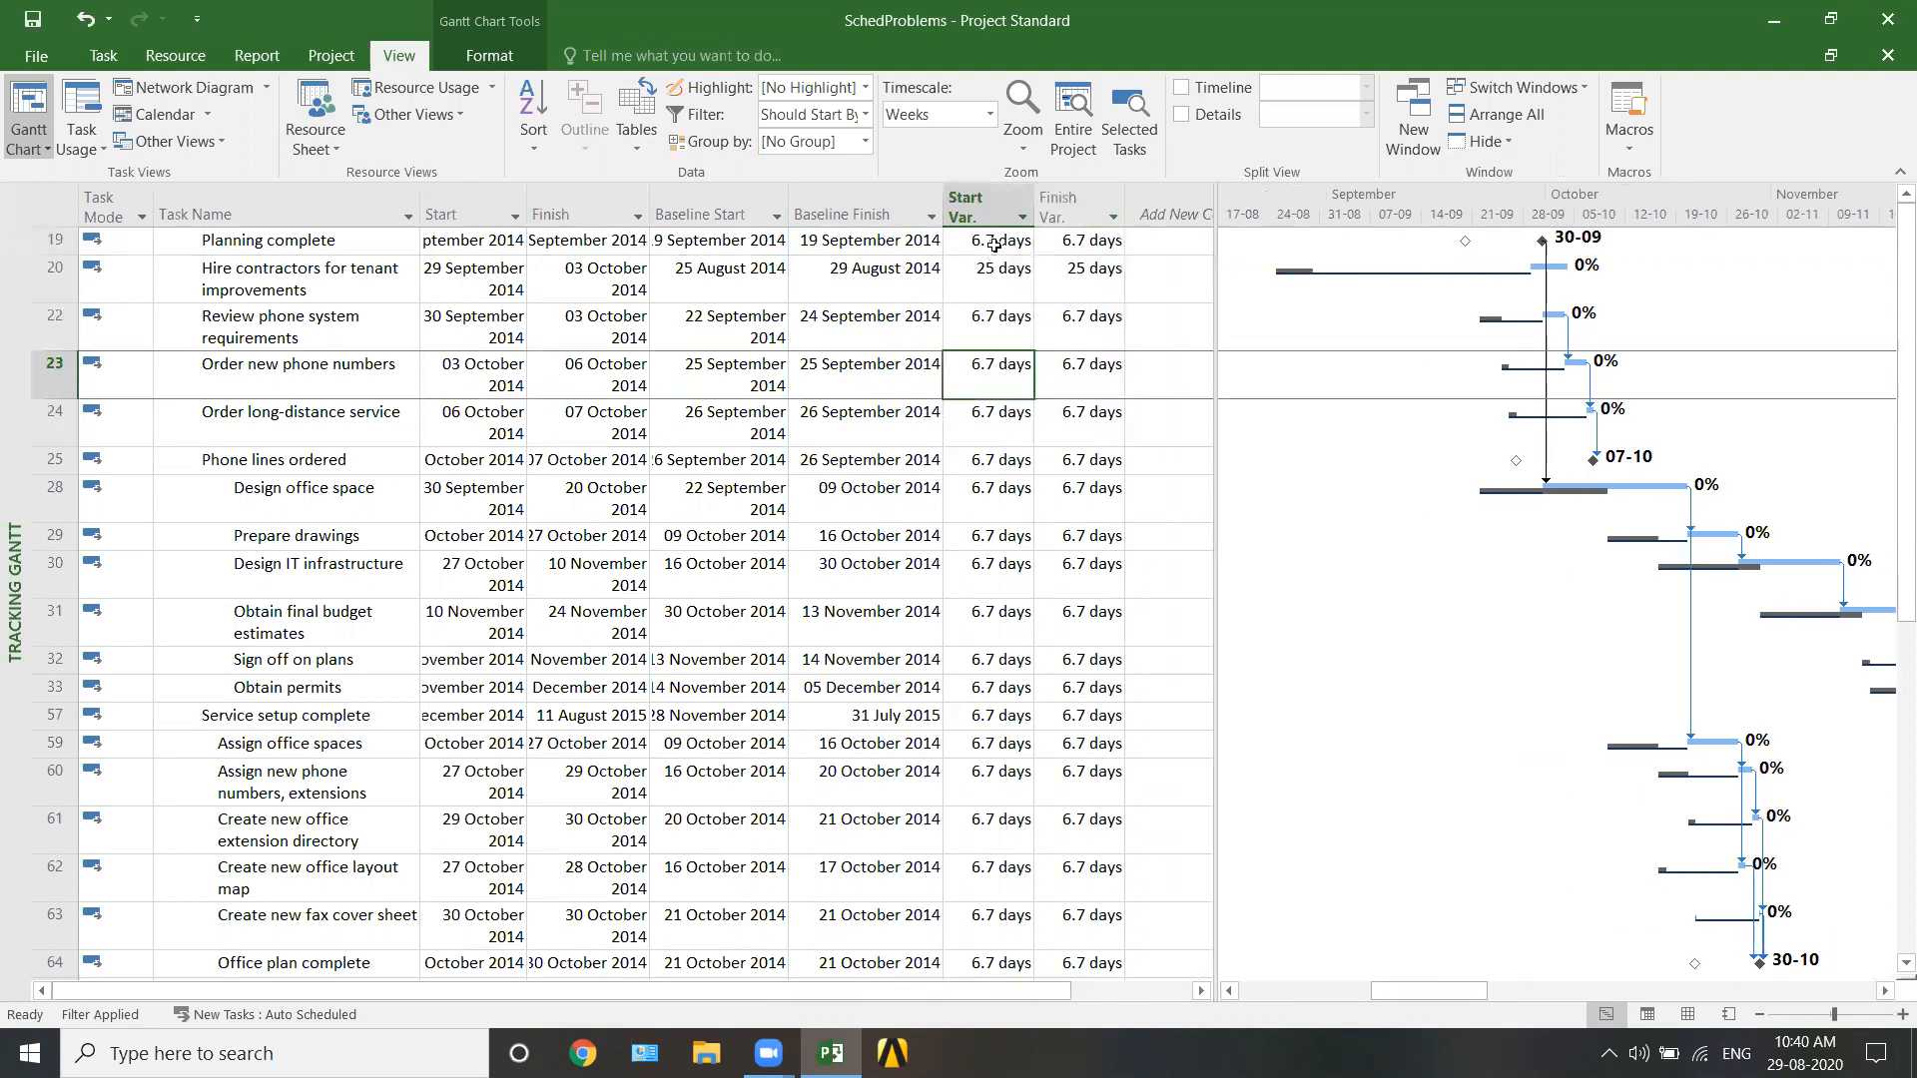
left_click_drag(994, 246, 995, 299)
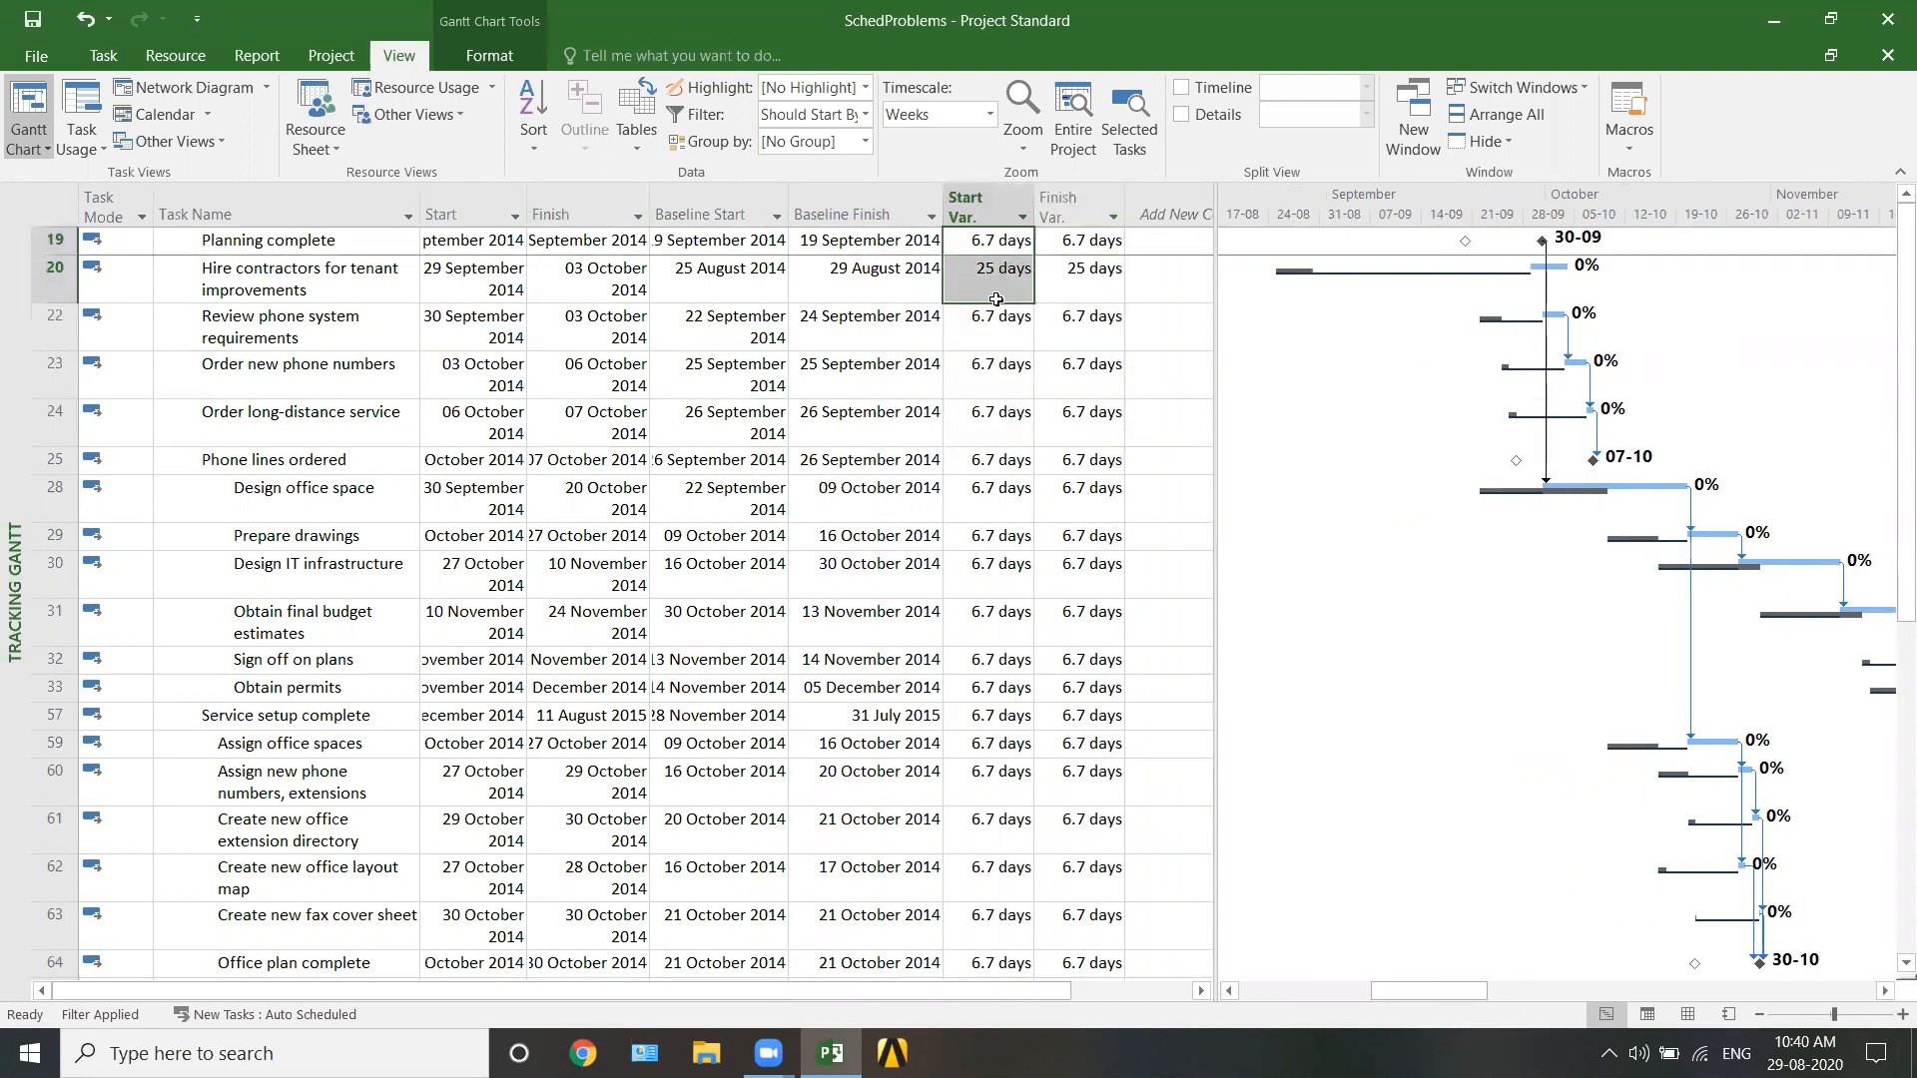
left_click(724, 290)
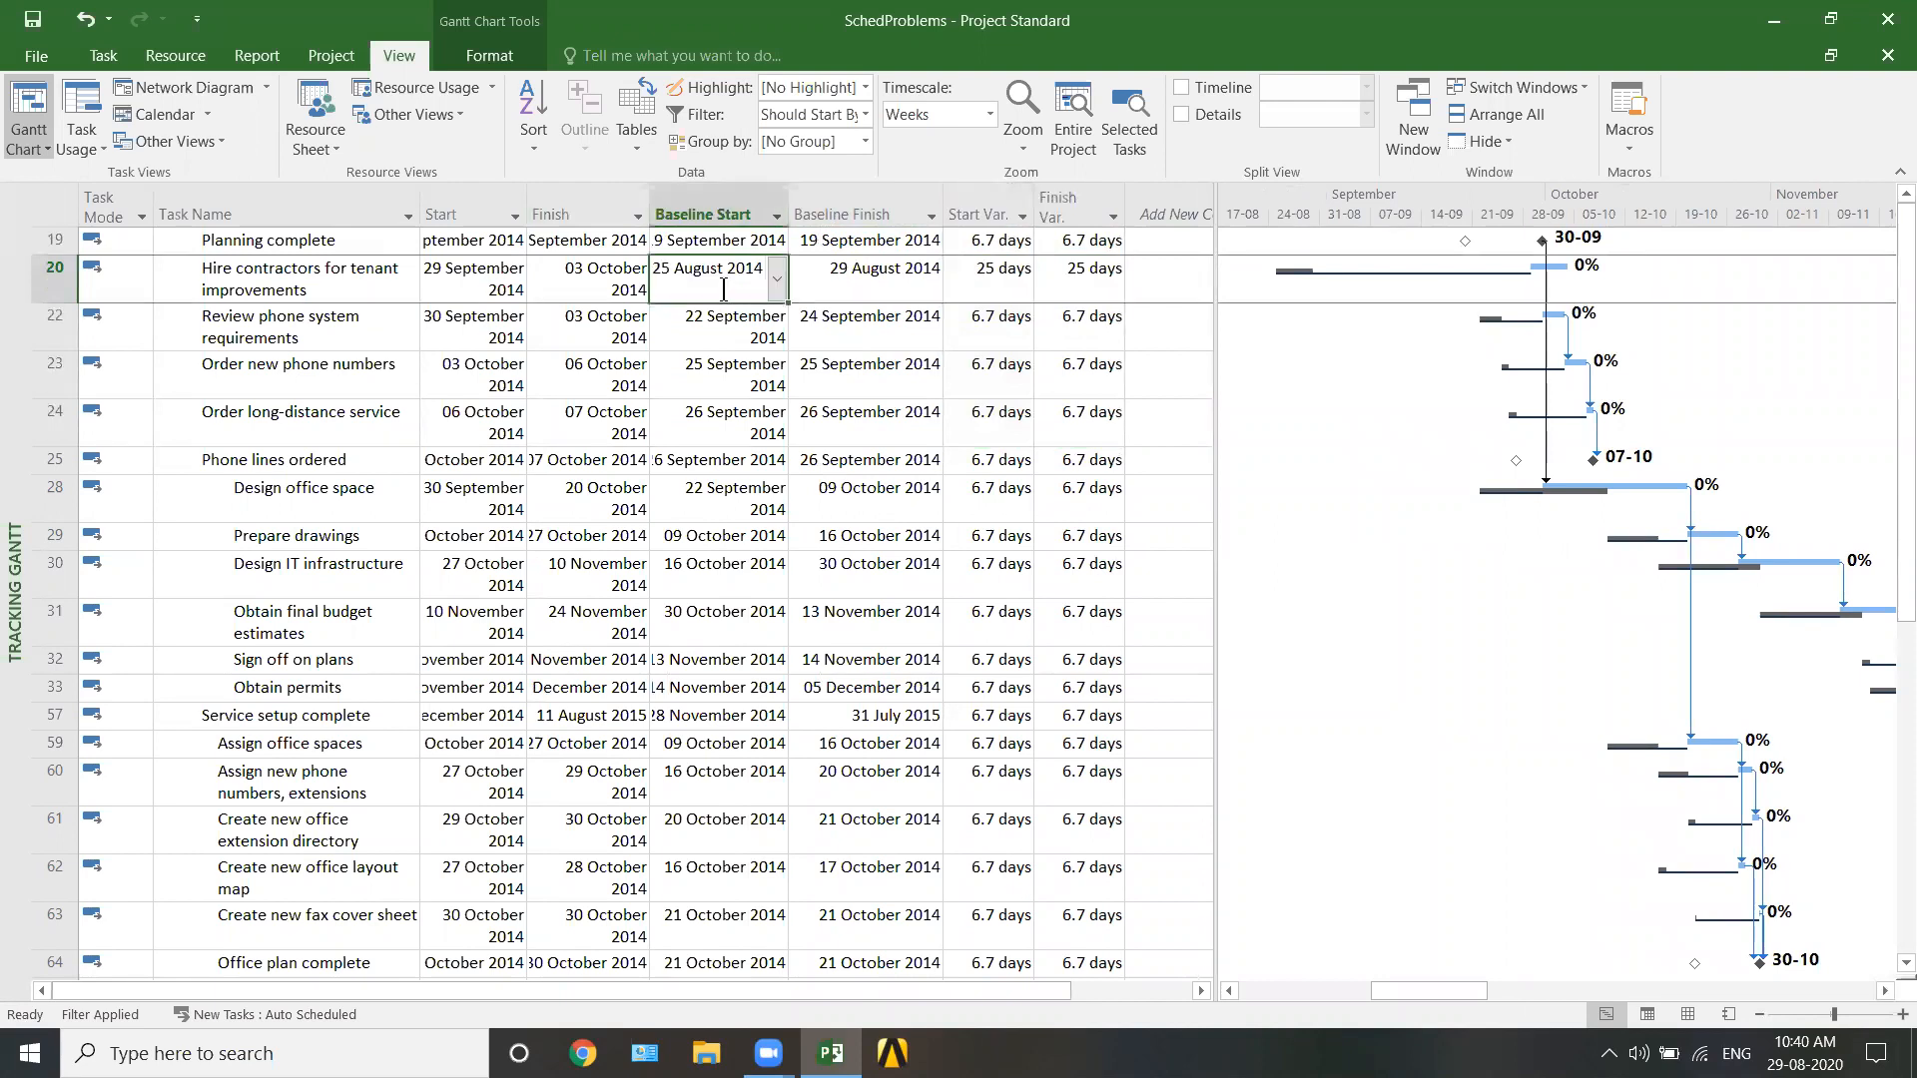
left_click(491, 285)
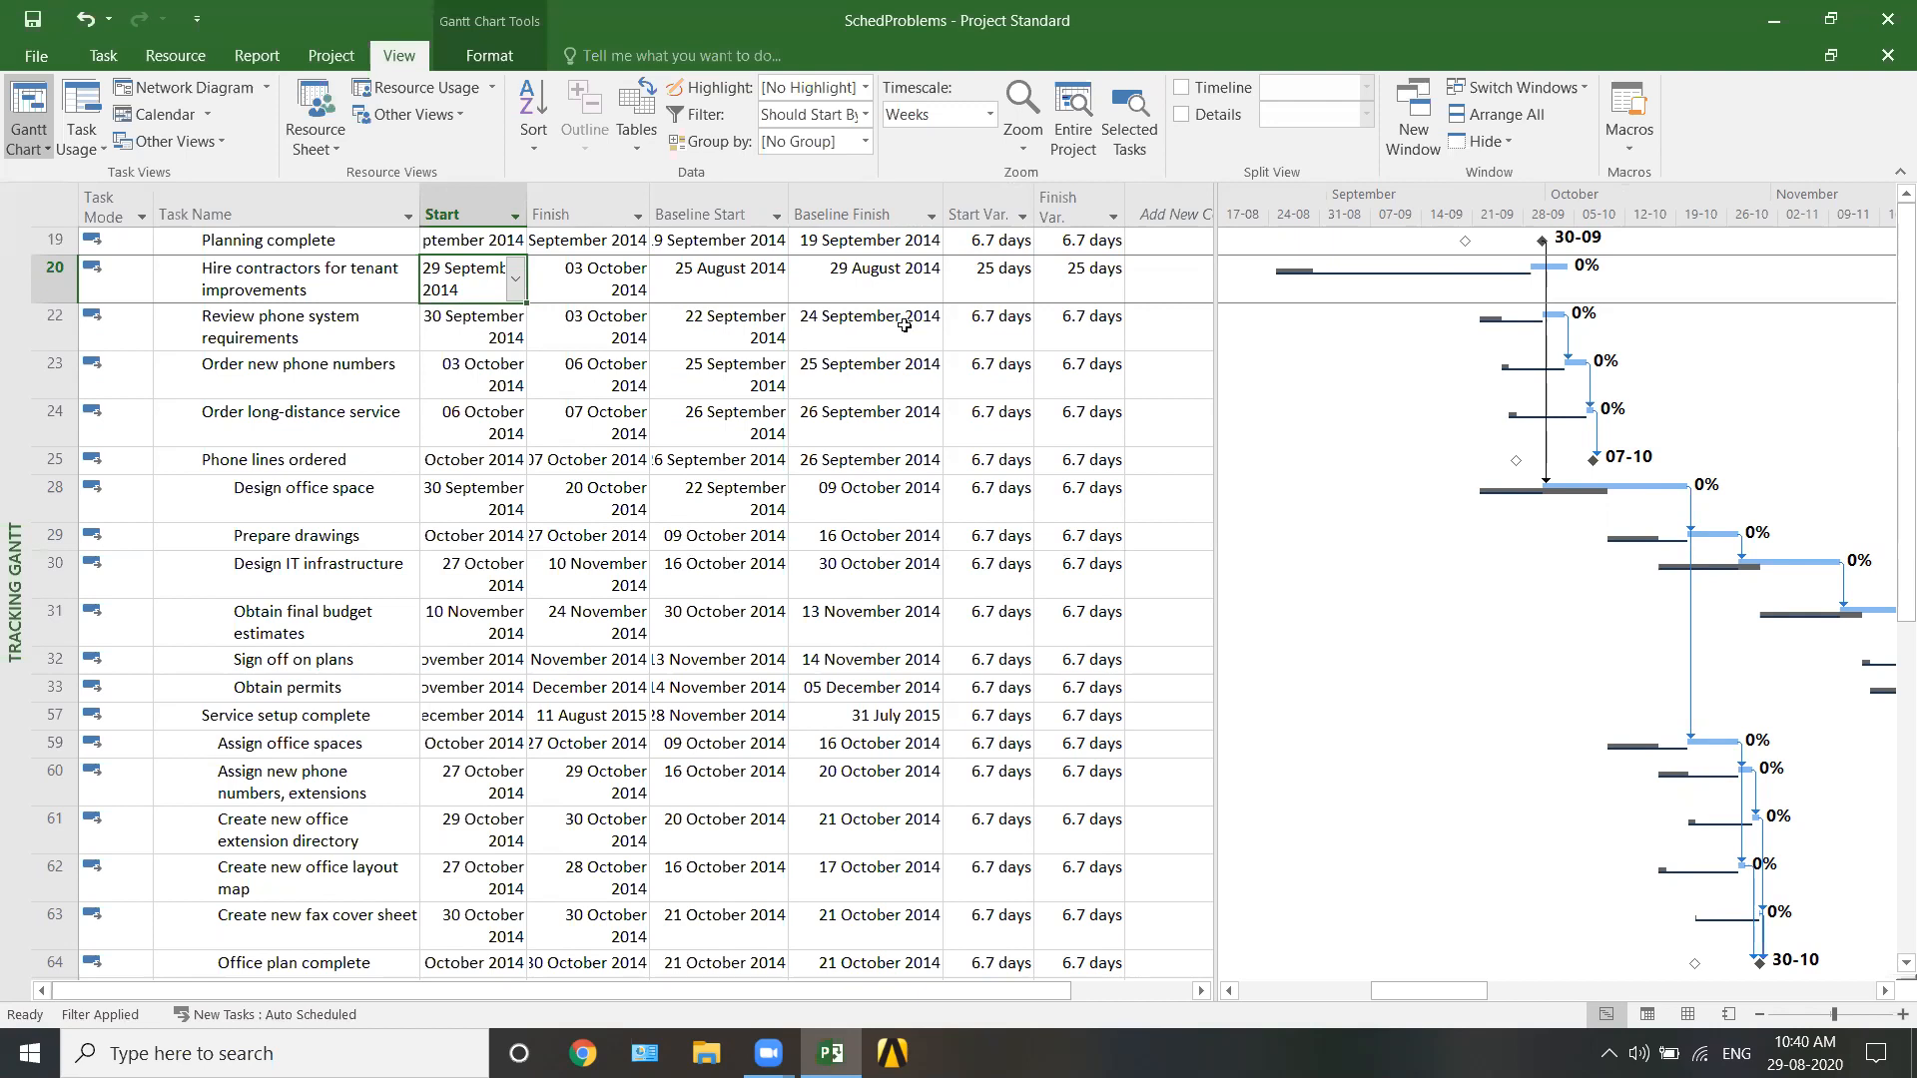
- Filter the task list with the Slipping Tasks filter
left_click(865, 115)
left_click(871, 534)
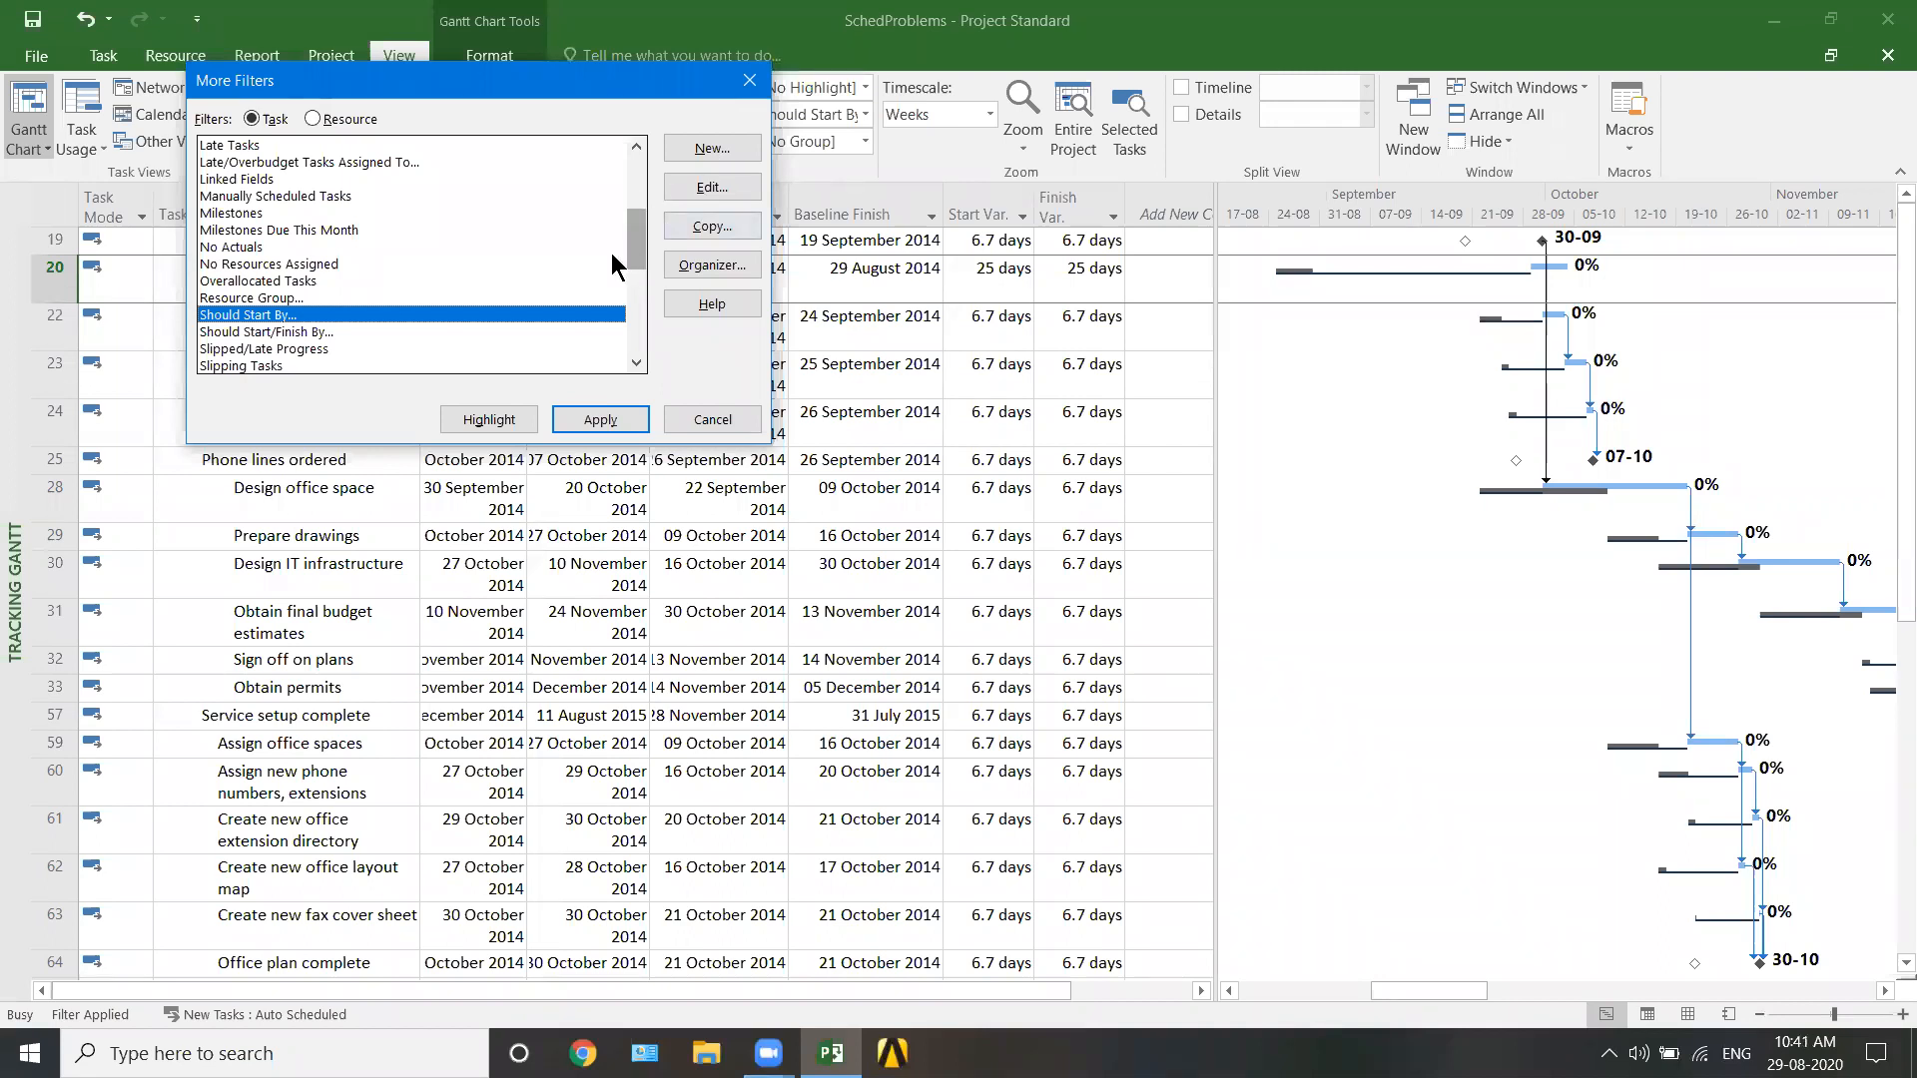
scroll(611, 253, "down", 1)
scroll(634, 266, "down", 1)
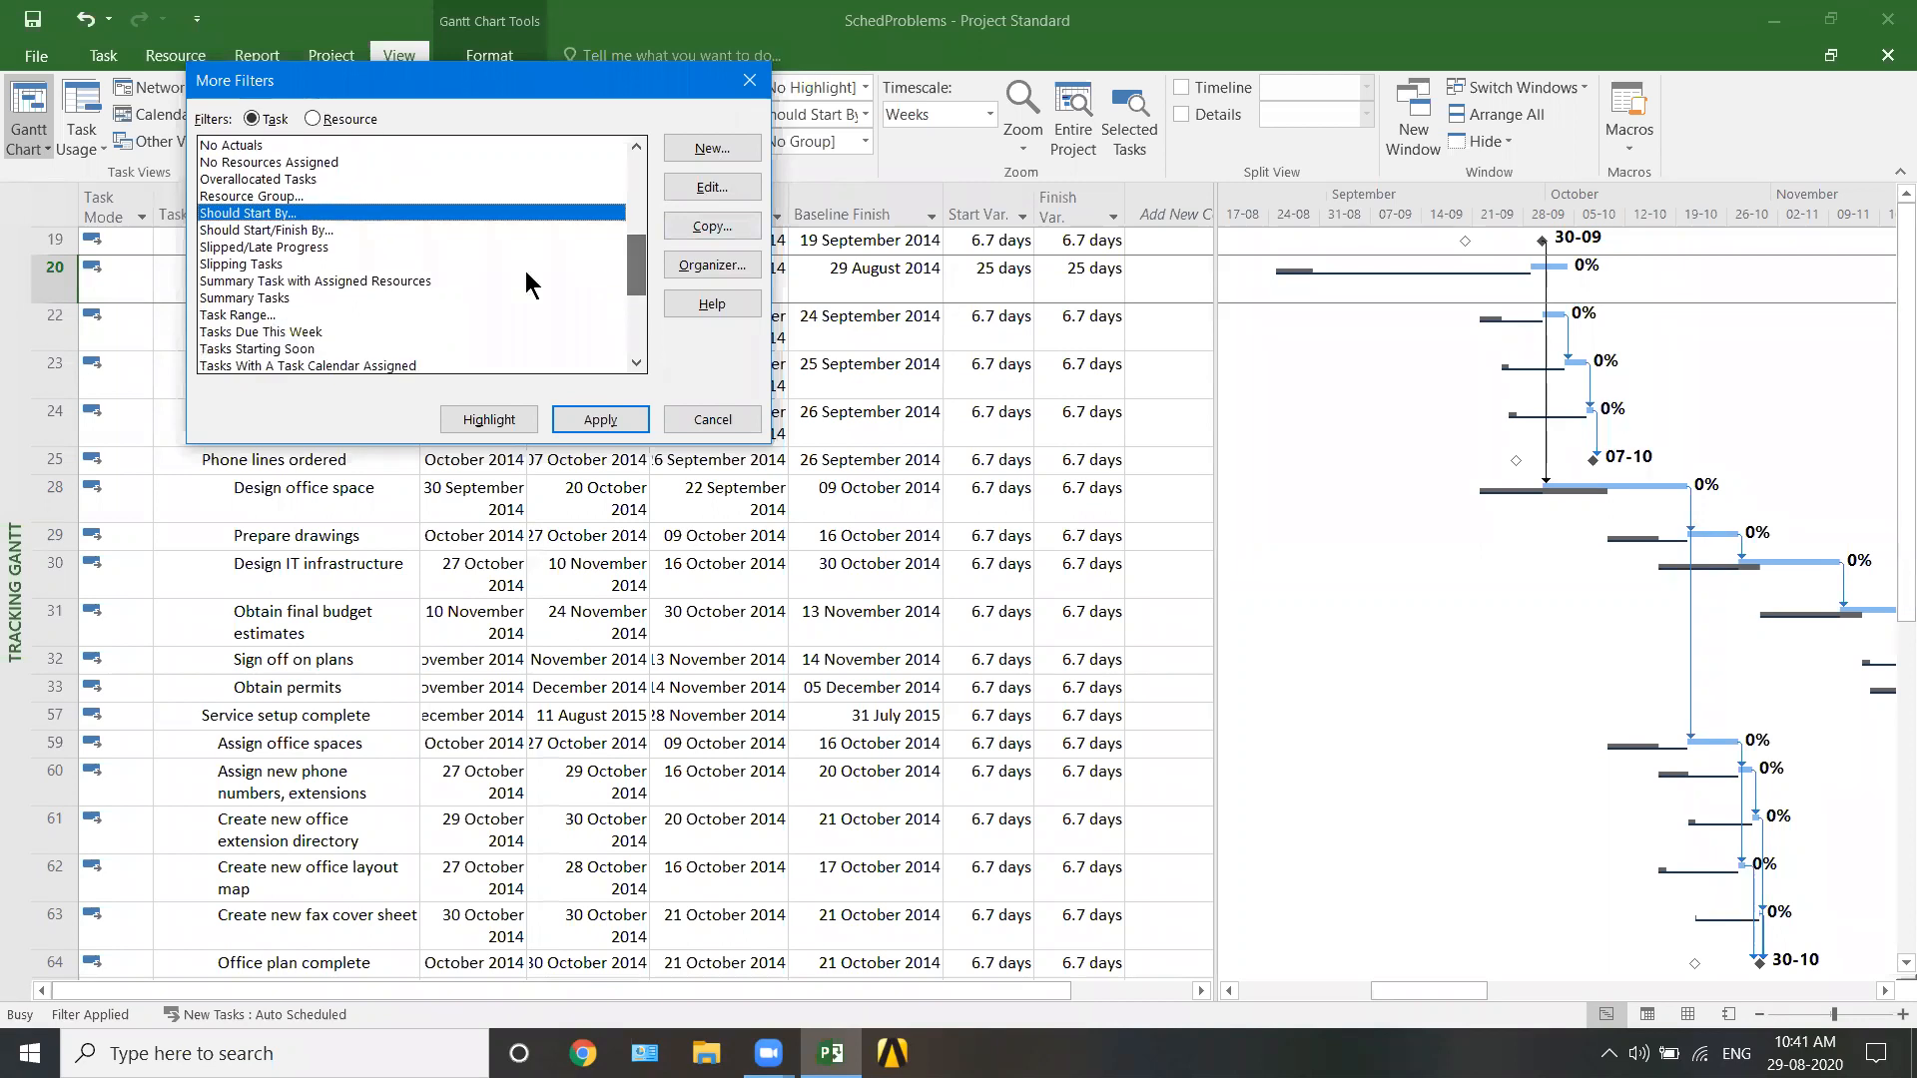
left_click(248, 263)
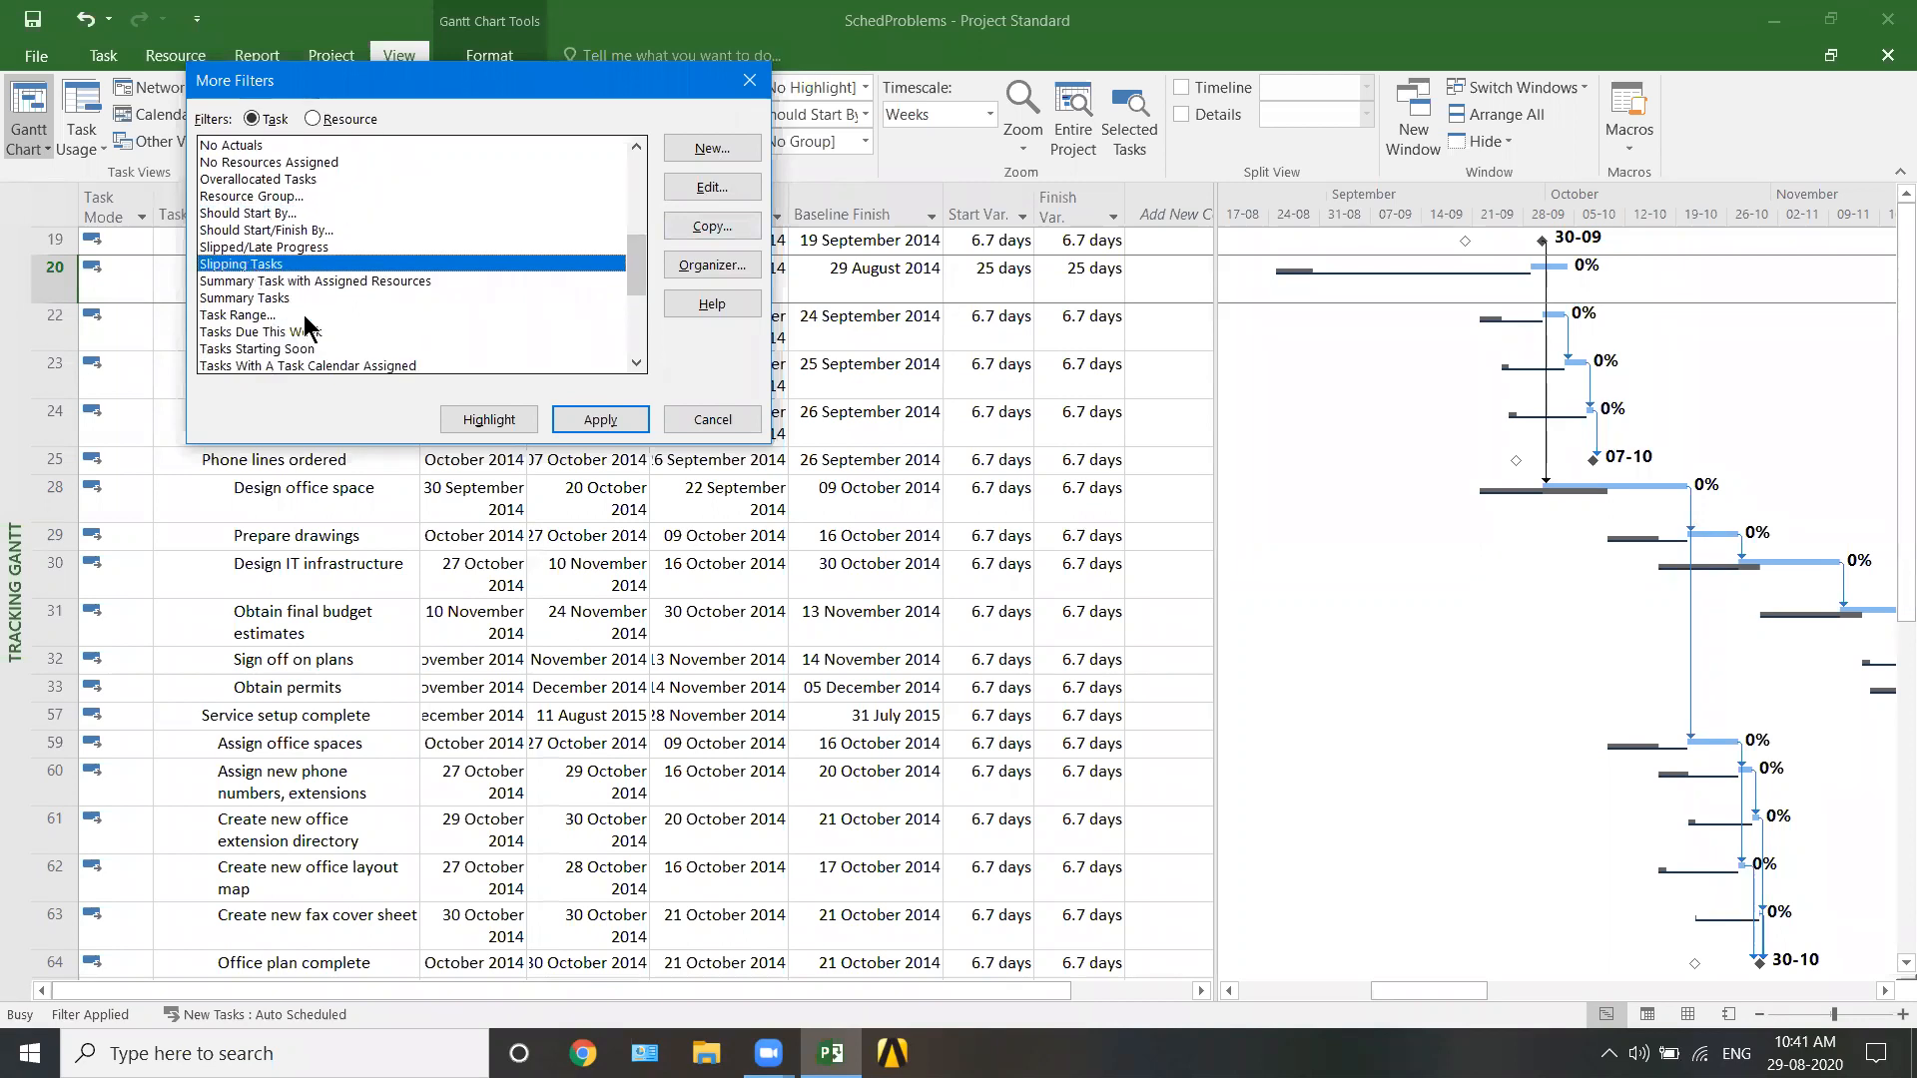
left_click(589, 420)
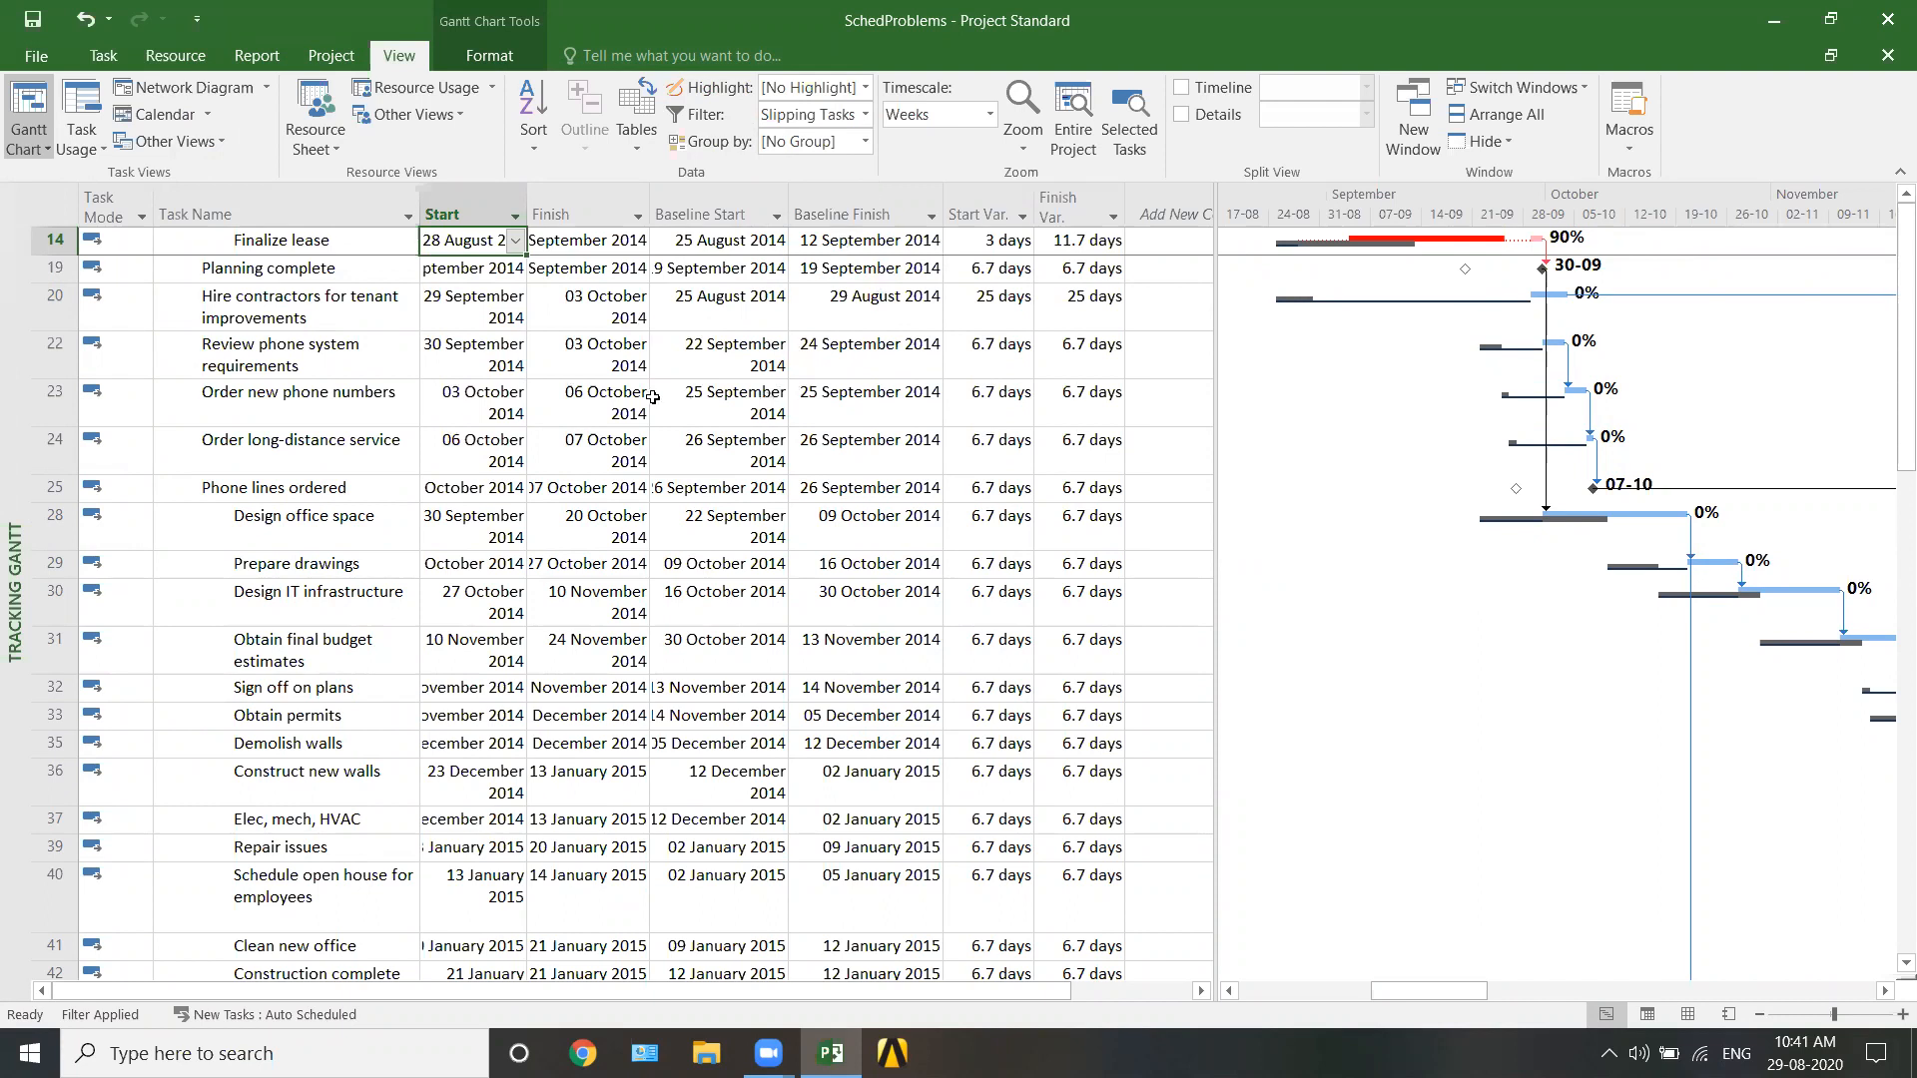
- Compare the scheduled and baseline dates of "Finalize lease", widening the Finish column to show its full dates
left_click(717, 248)
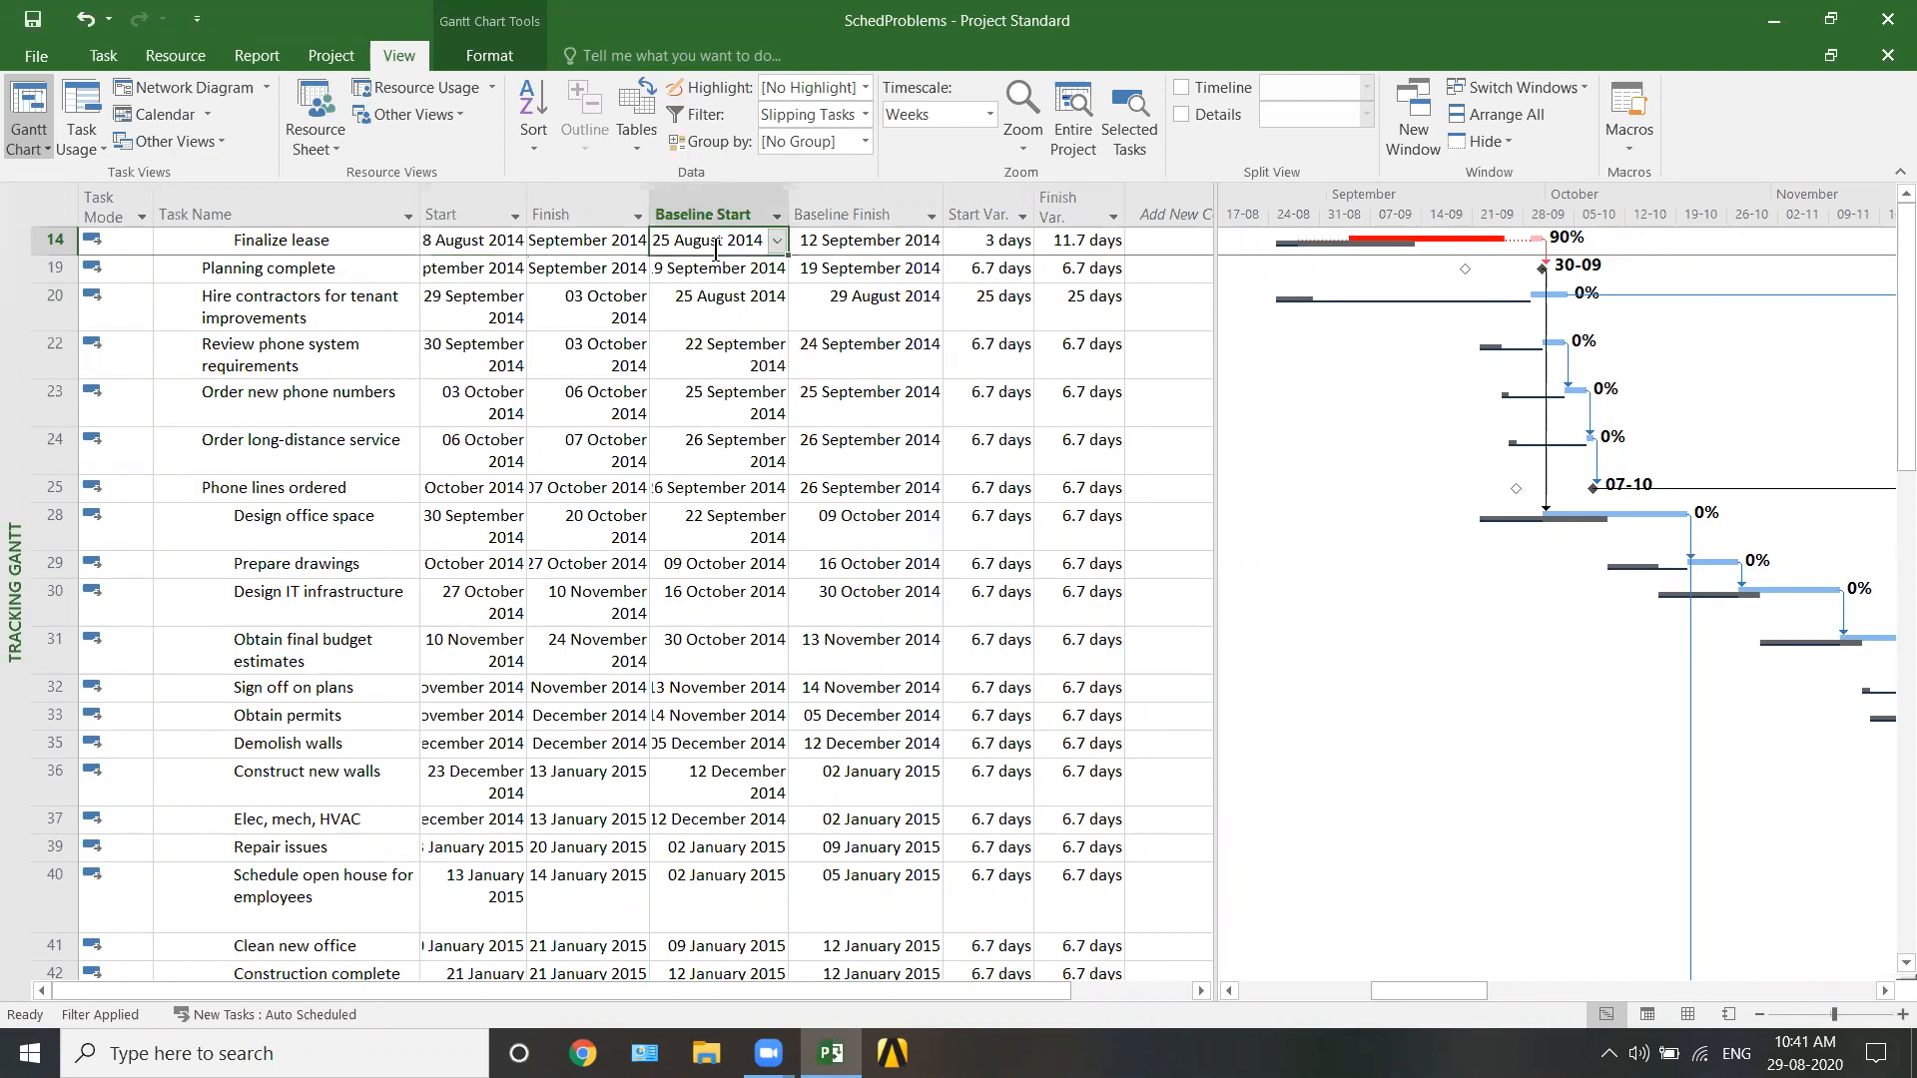
left_click(902, 244)
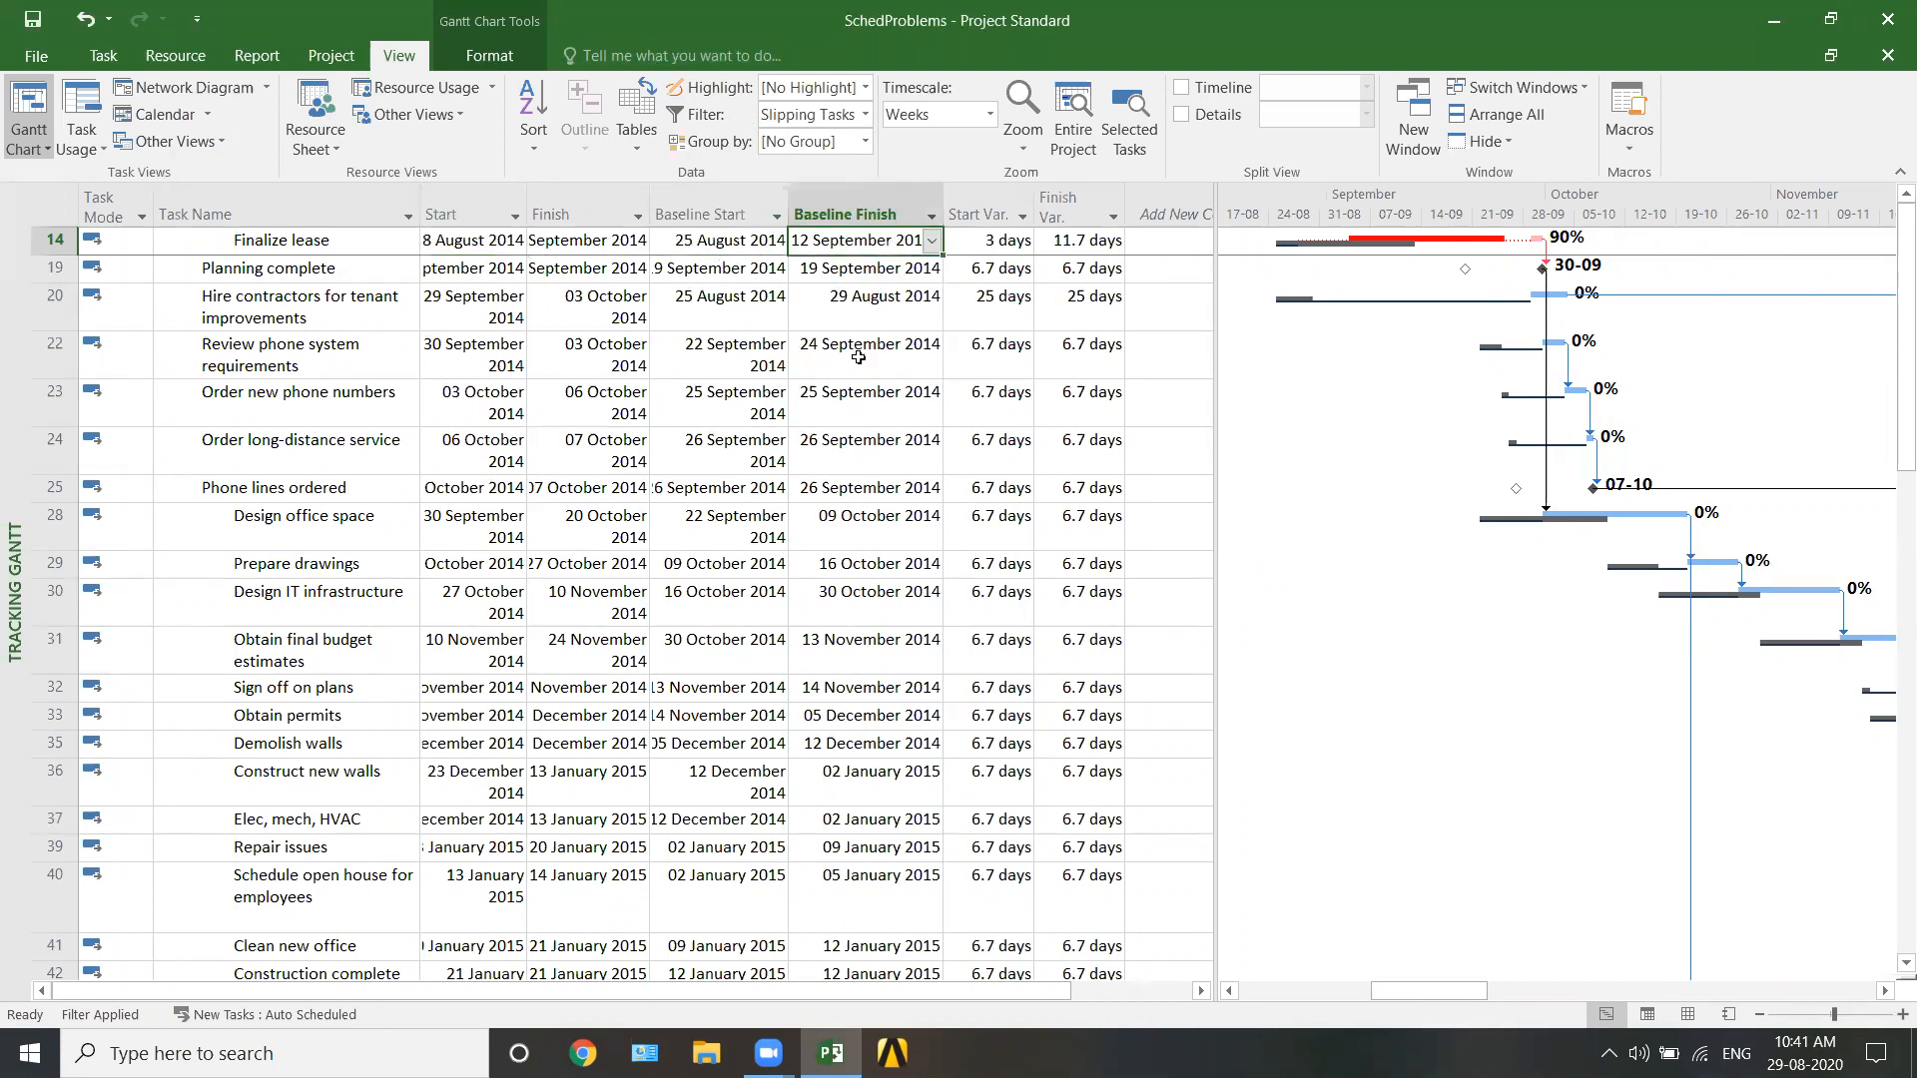
double_click(649, 197)
left_click(448, 243)
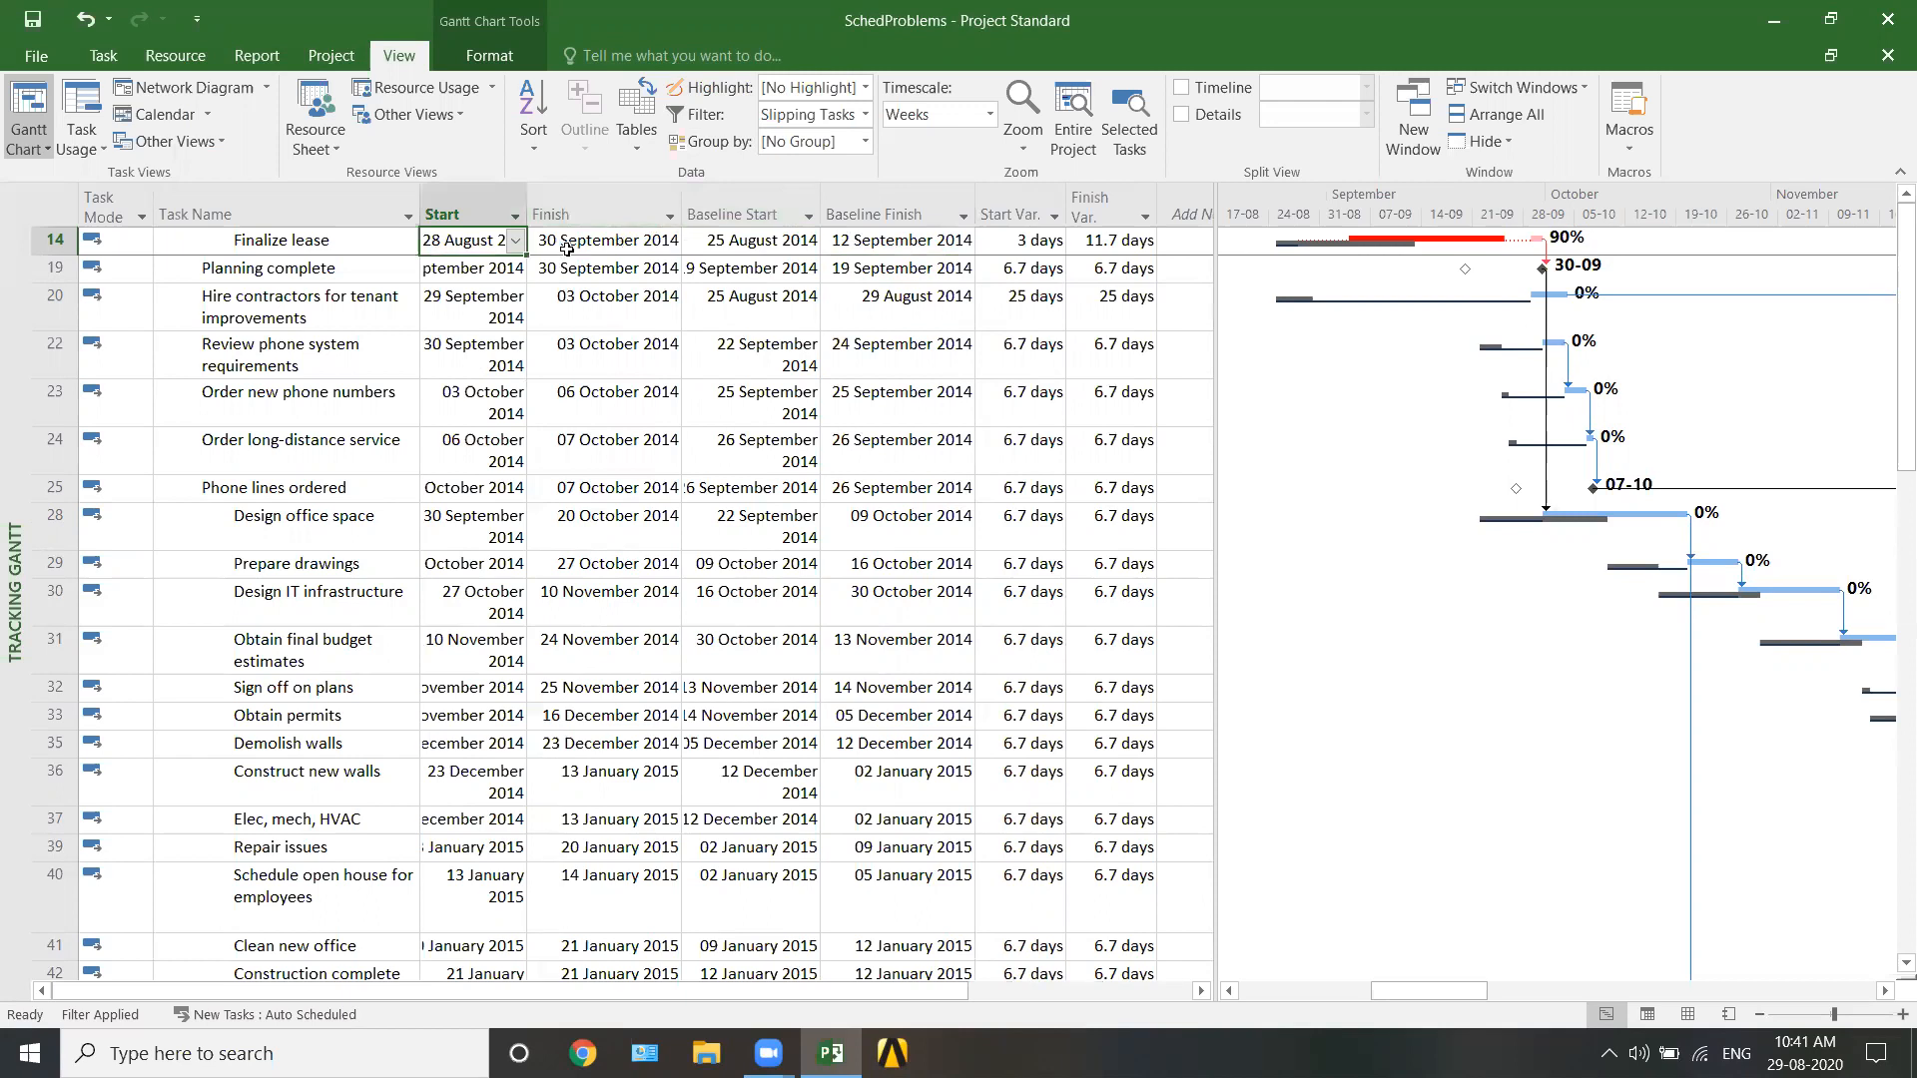
scroll(769, 400, "down", 5)
scroll(769, 399, "up", 5)
- Filter the task list with the Work Overbudget filter
left_click(862, 116)
left_click(861, 539)
left_click_drag(633, 262, 631, 333)
left_click(285, 367)
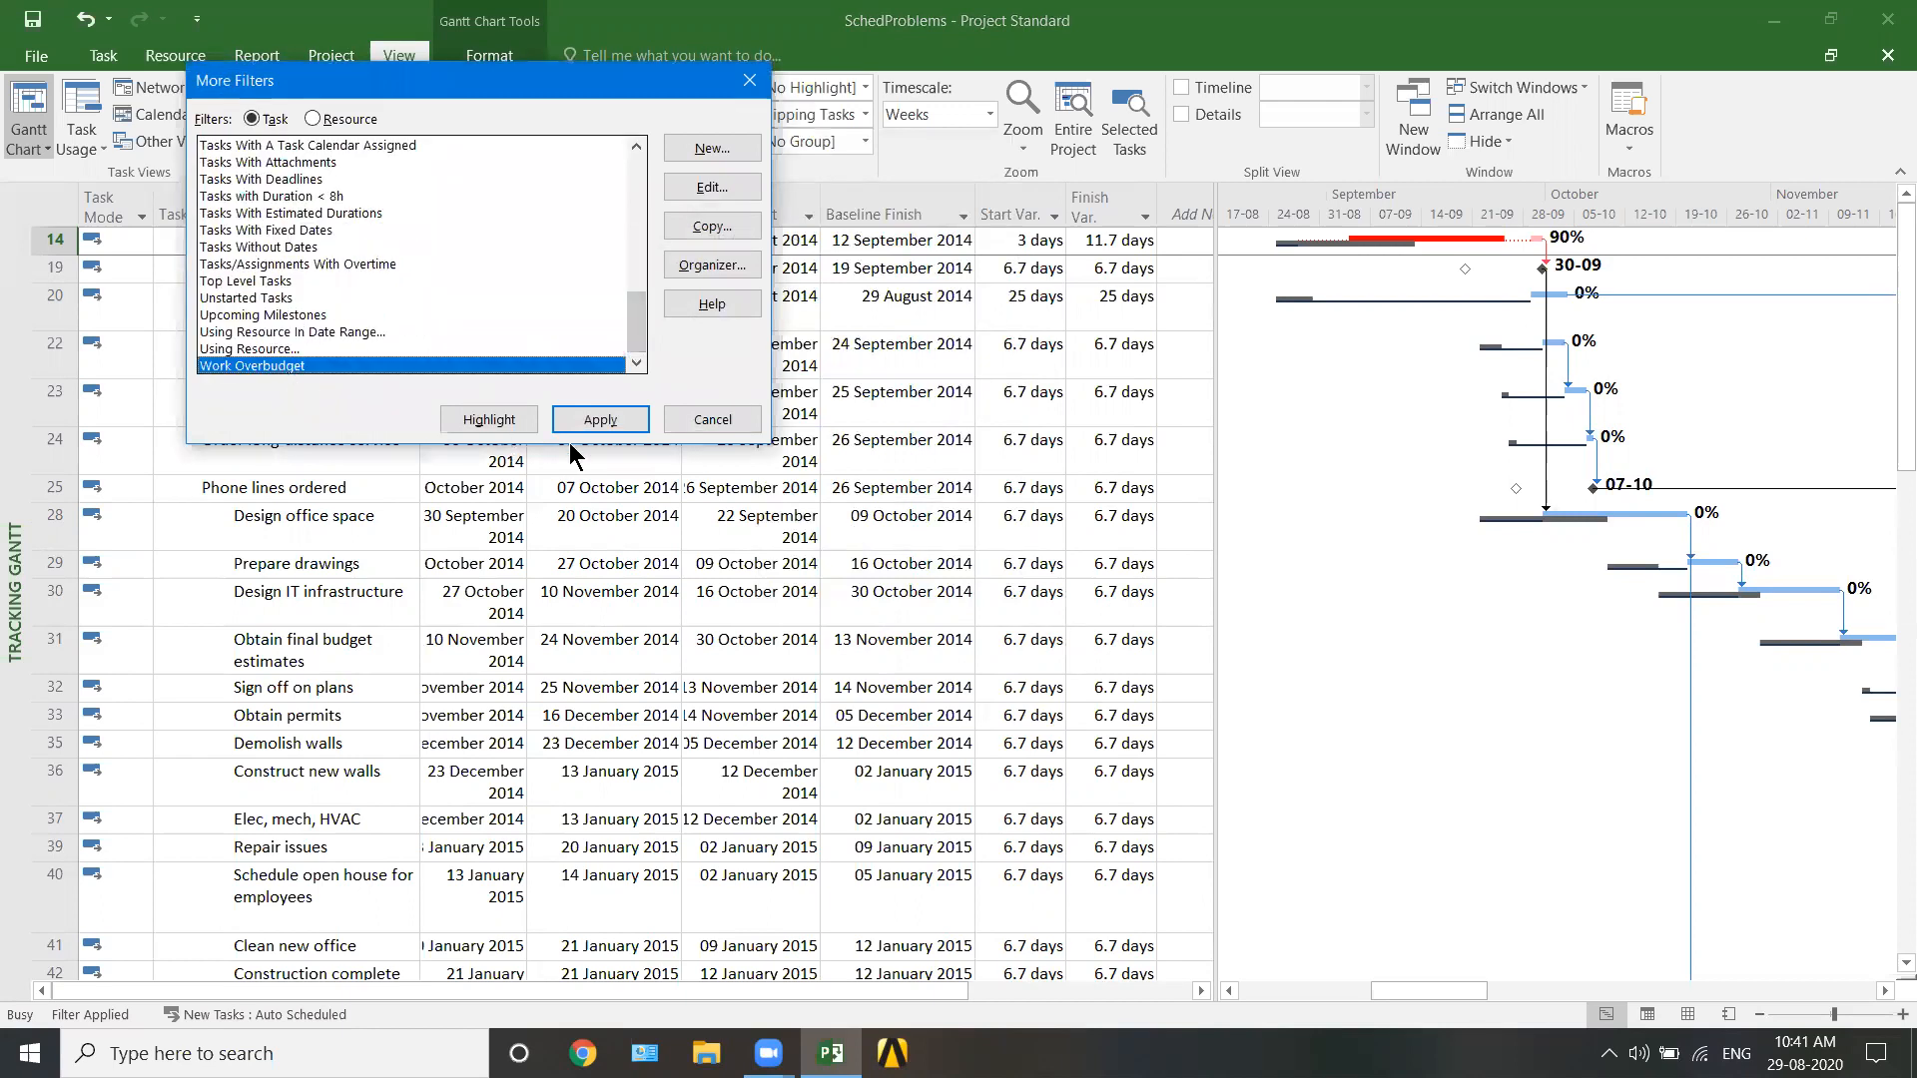
left_click(604, 421)
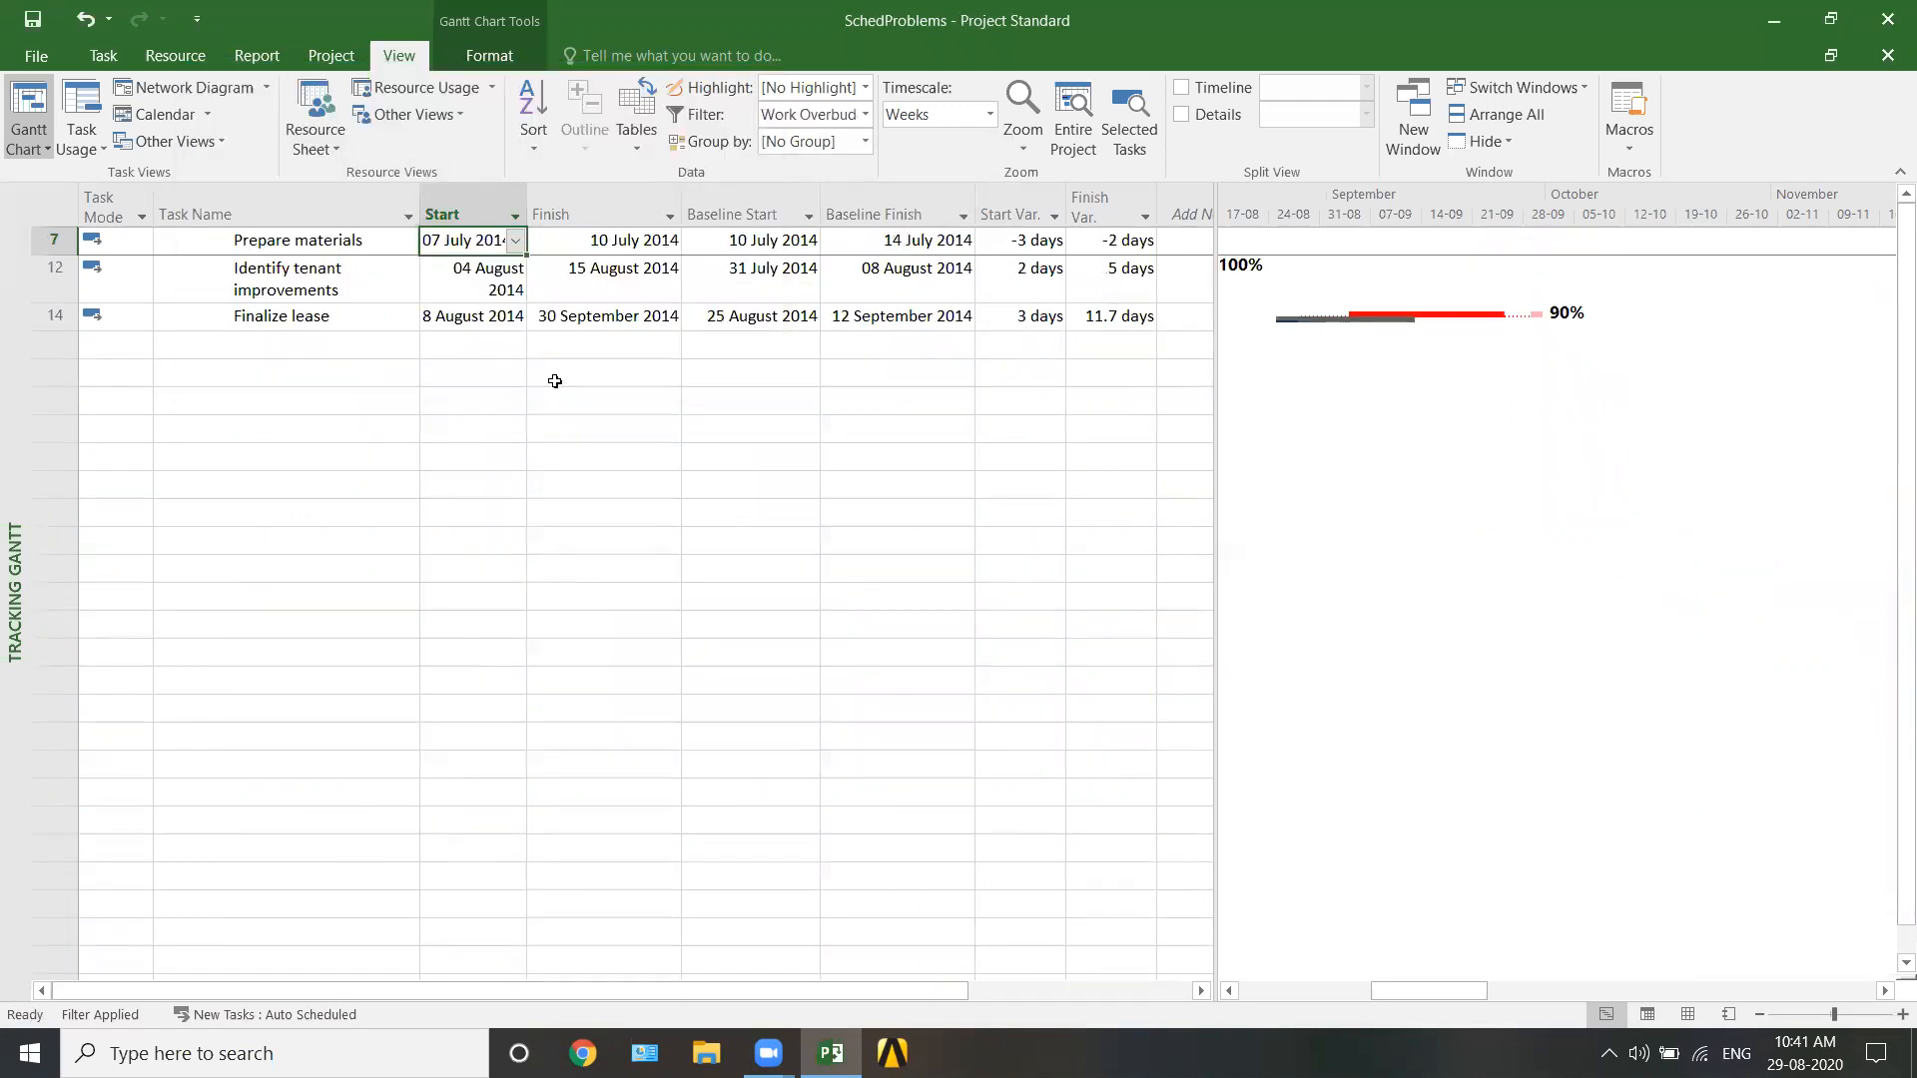
- Switch the Tracking Gantt to the Work table and widen the Task Name column to fit its names
left_click(637, 145)
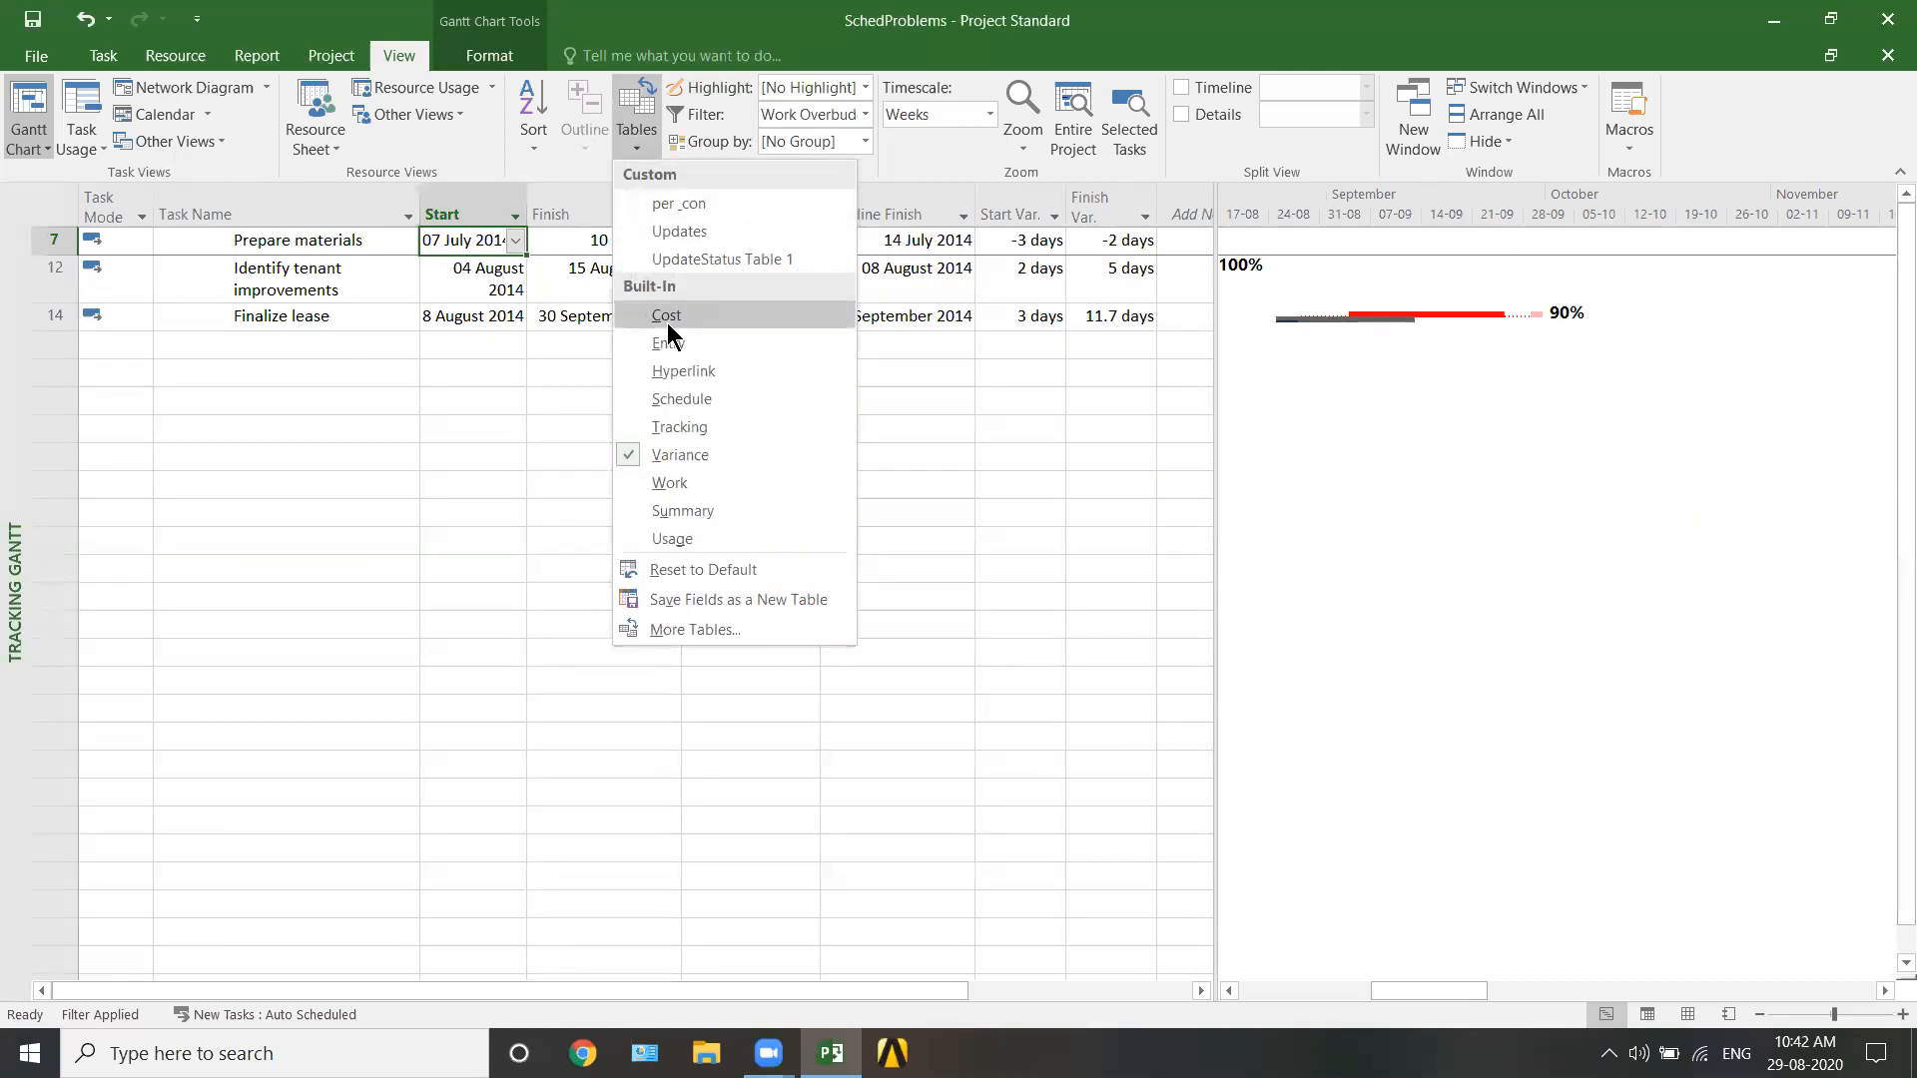
left_click(668, 484)
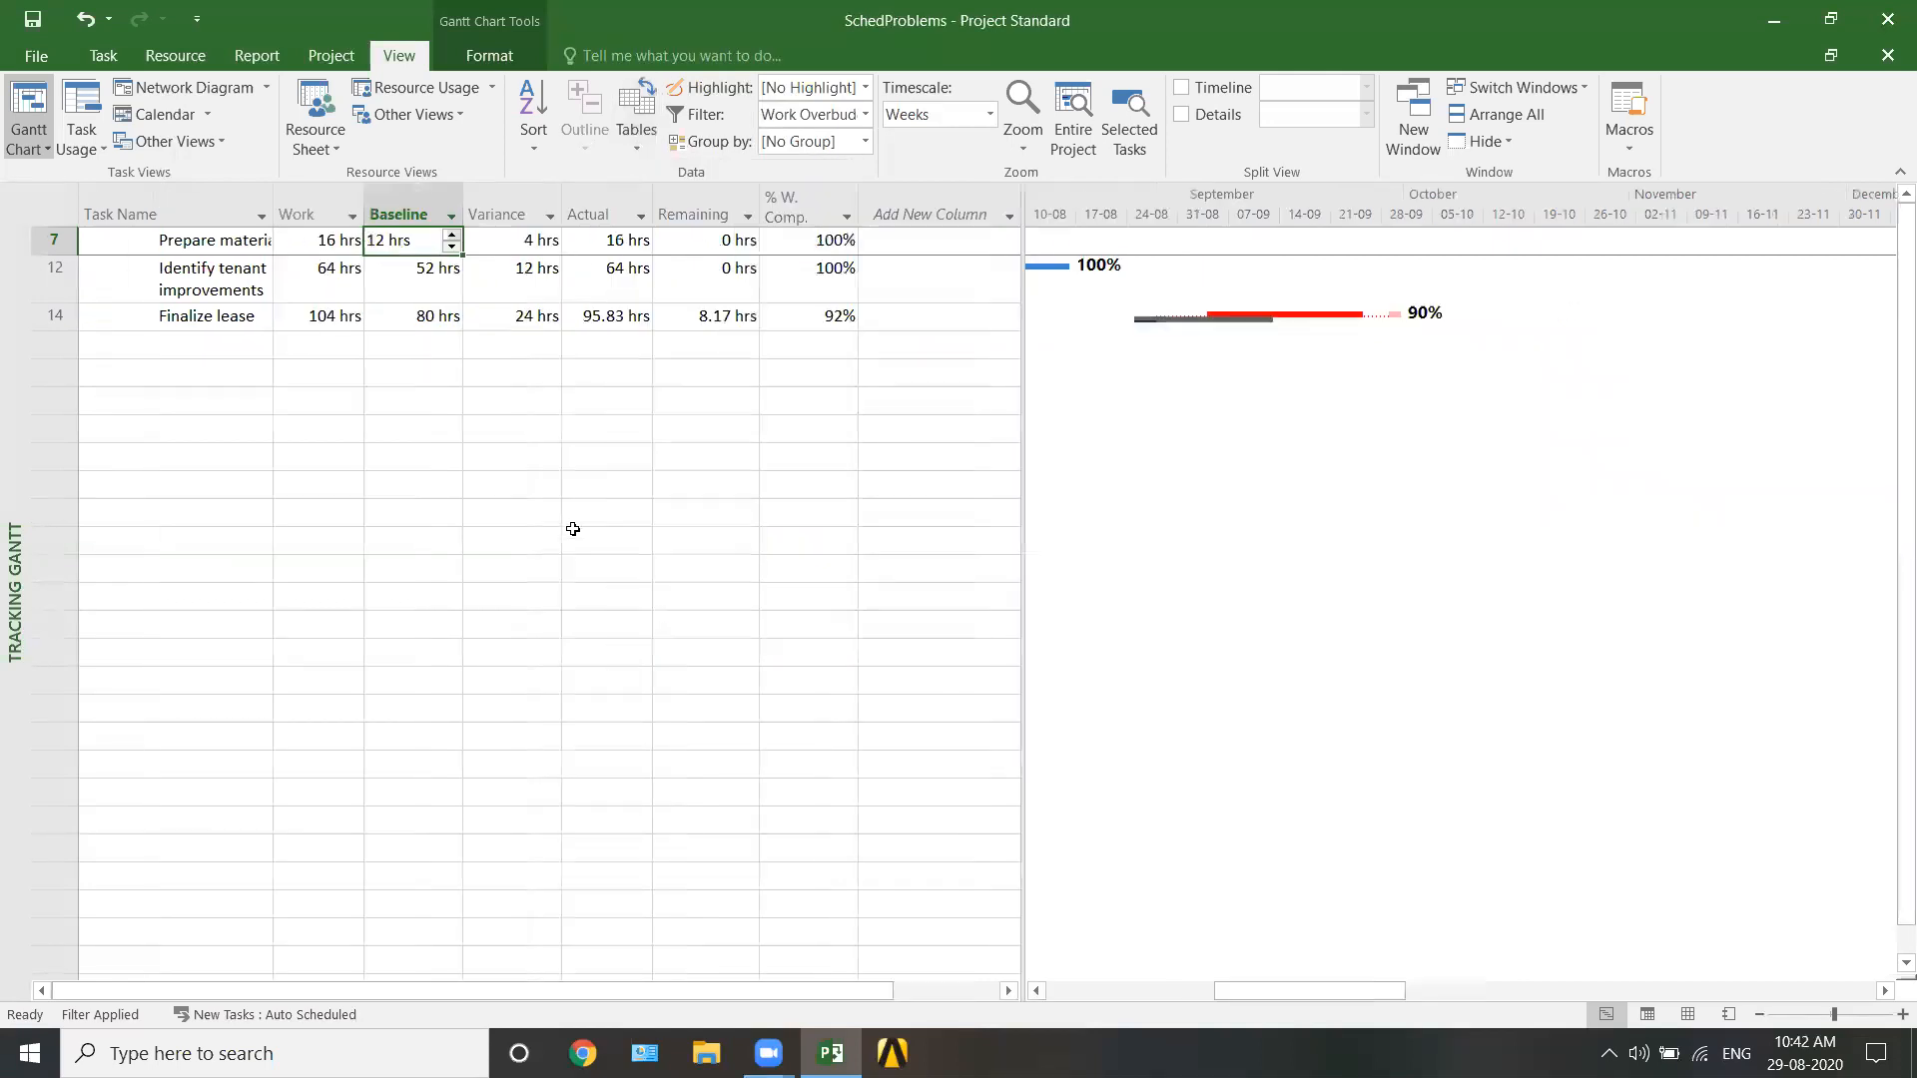
left_click(400, 384)
double_click(274, 205)
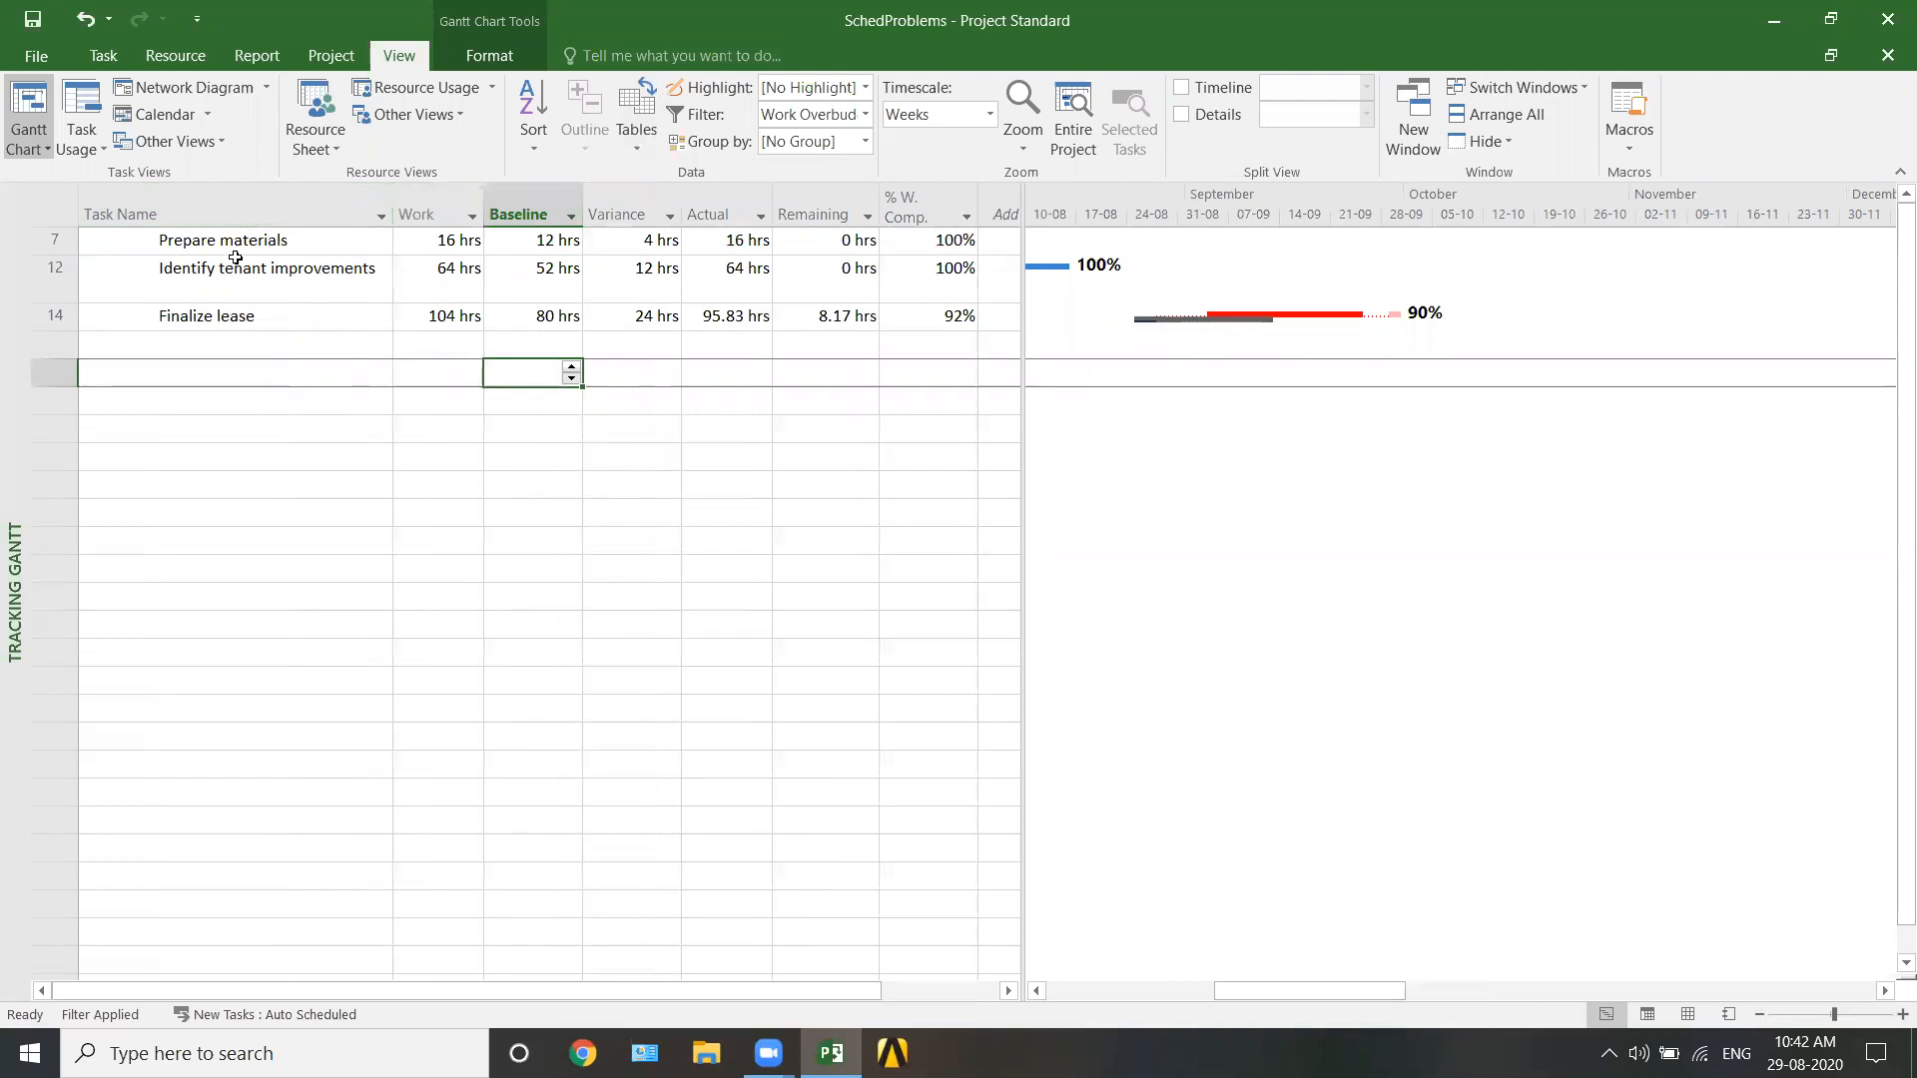
- Compare scheduled and baseline work for "Prepare materials", "Identify tenant improvements" and "Finalize lease"
left_click(470, 242)
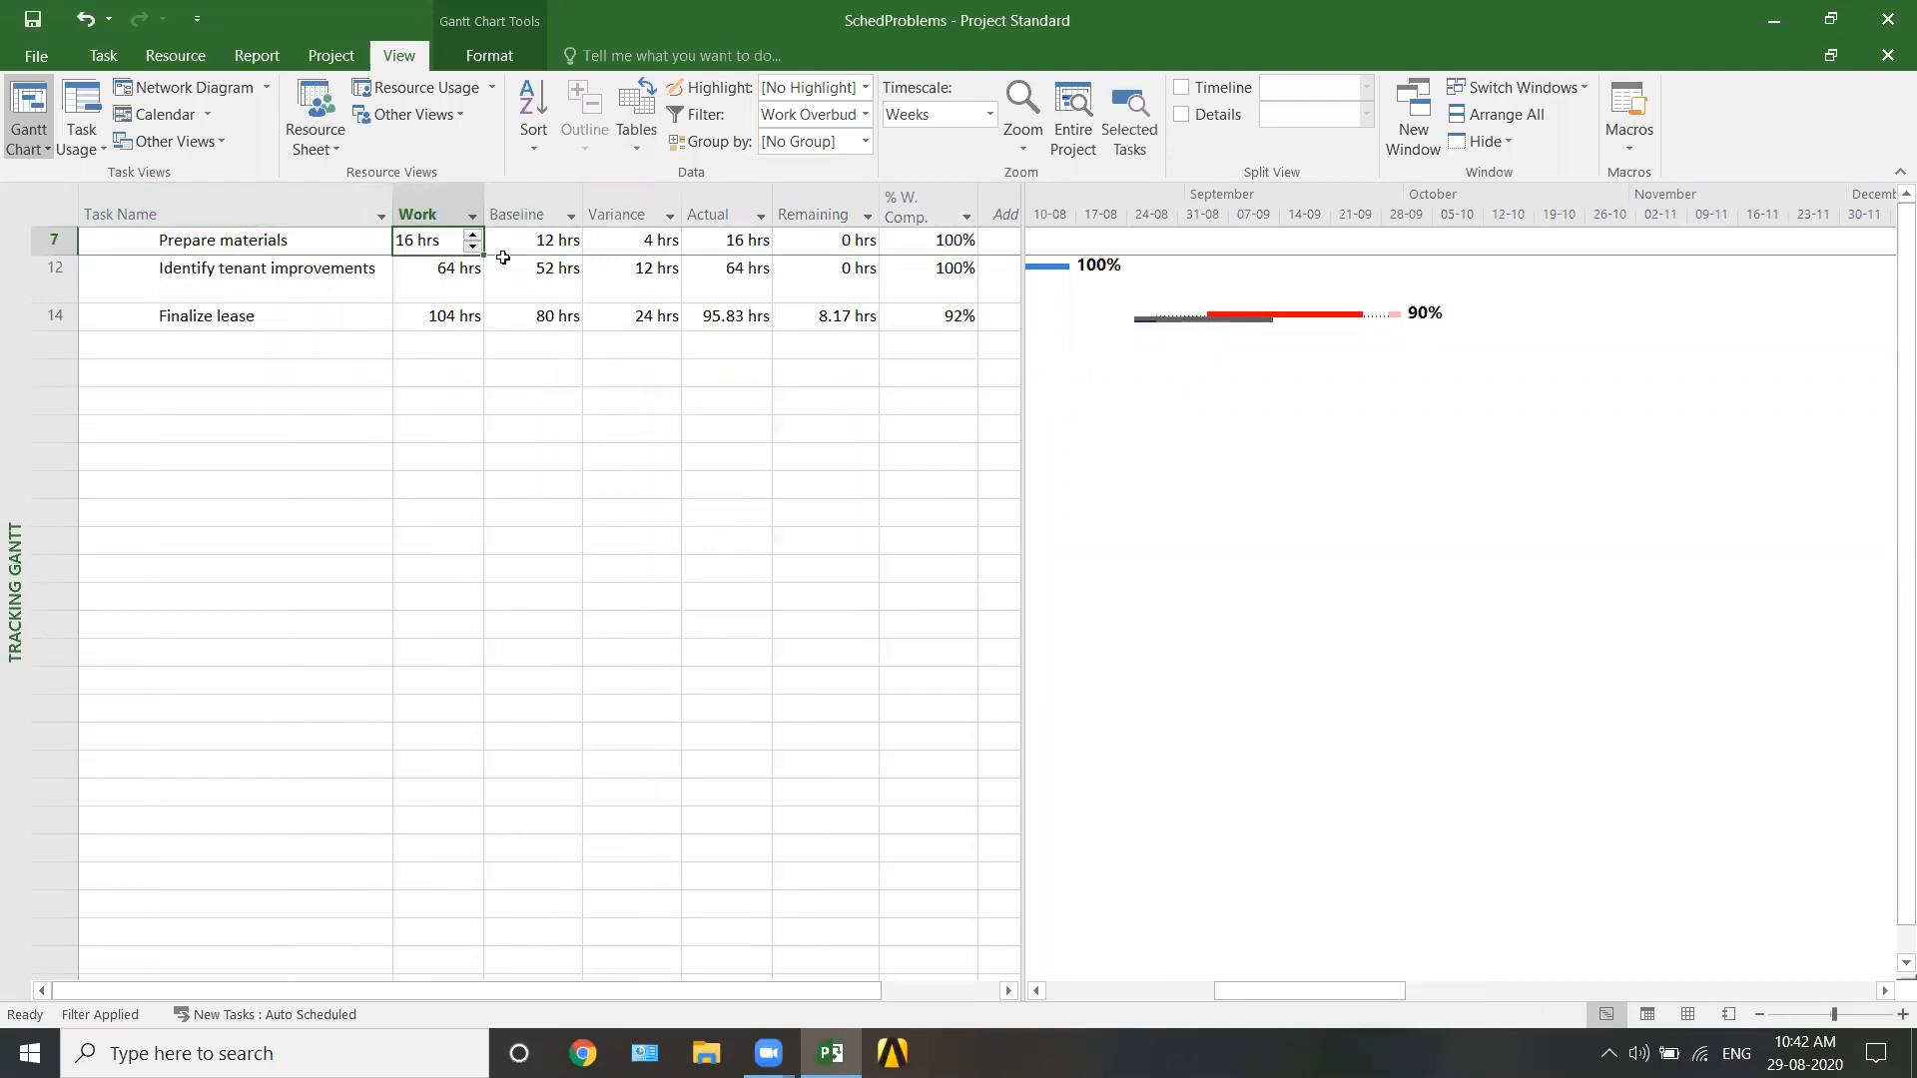
left_click(533, 240)
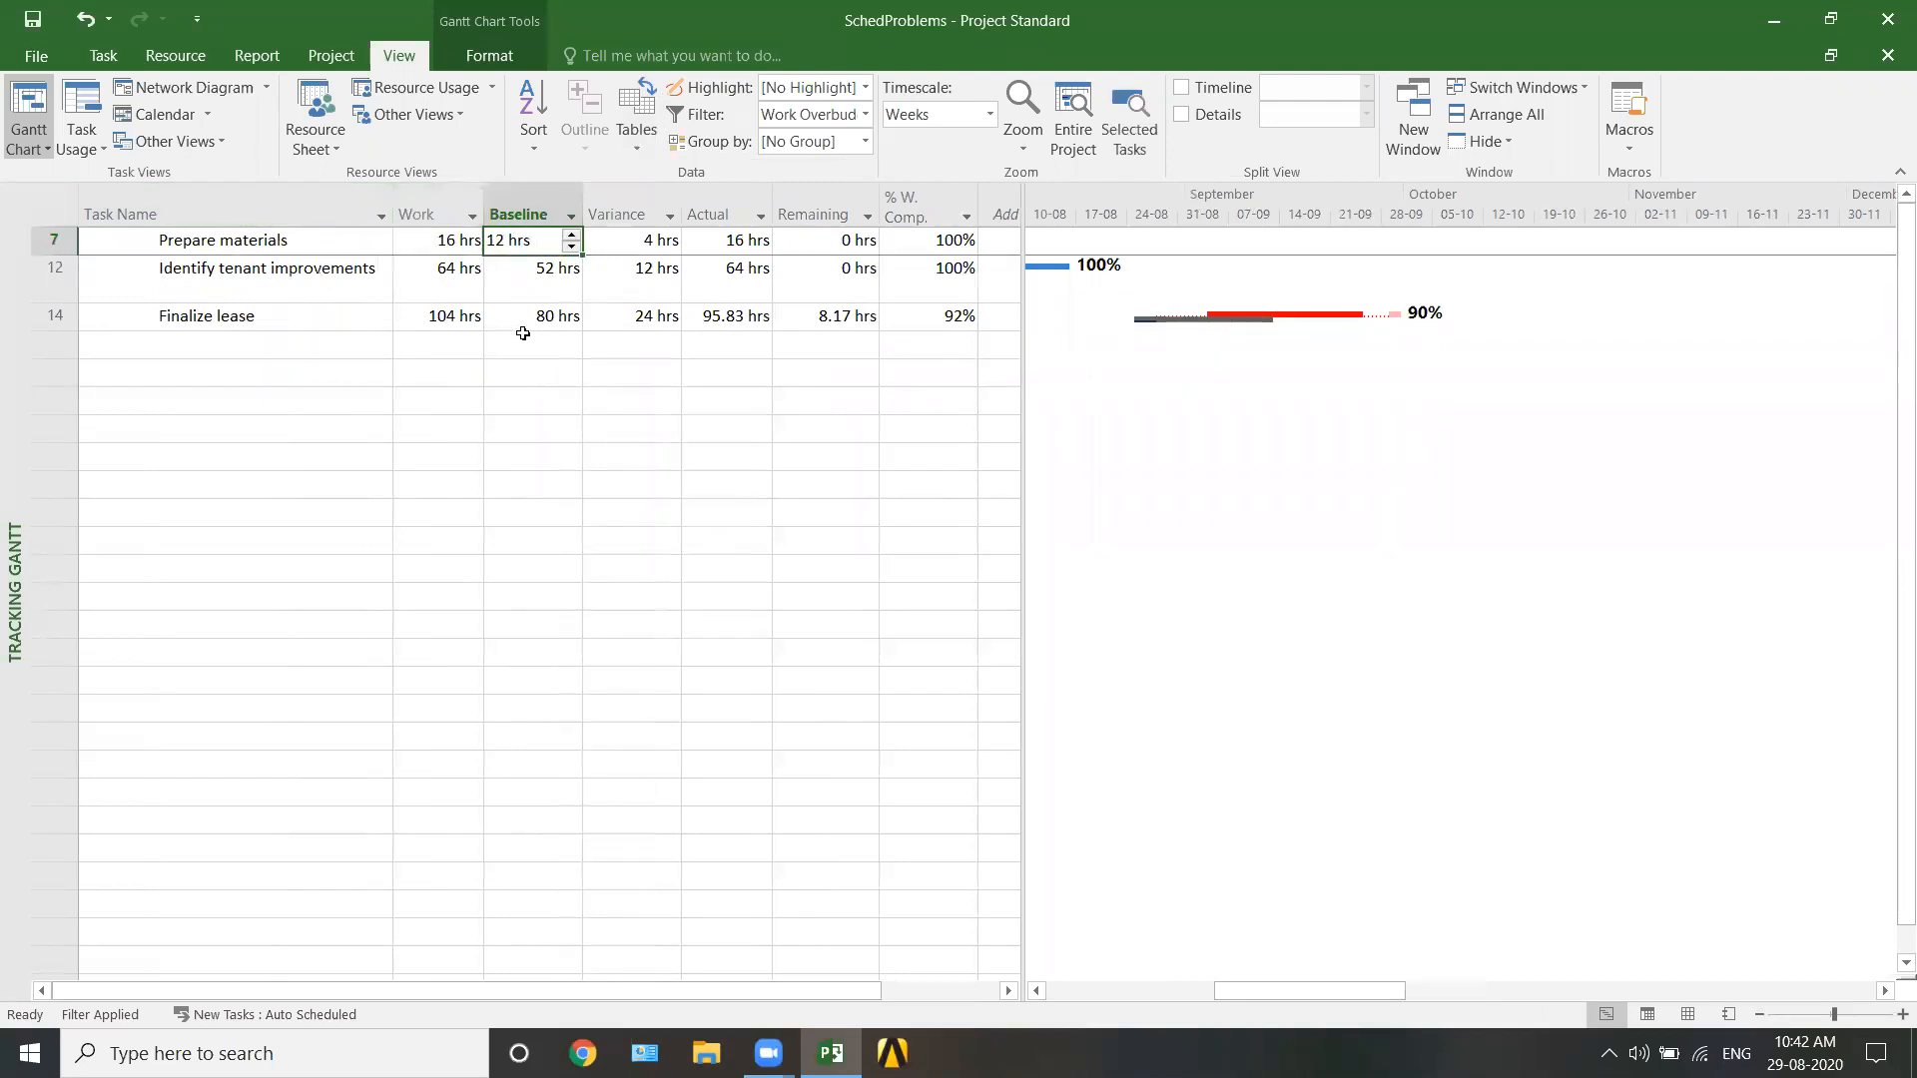
left_click(436, 241)
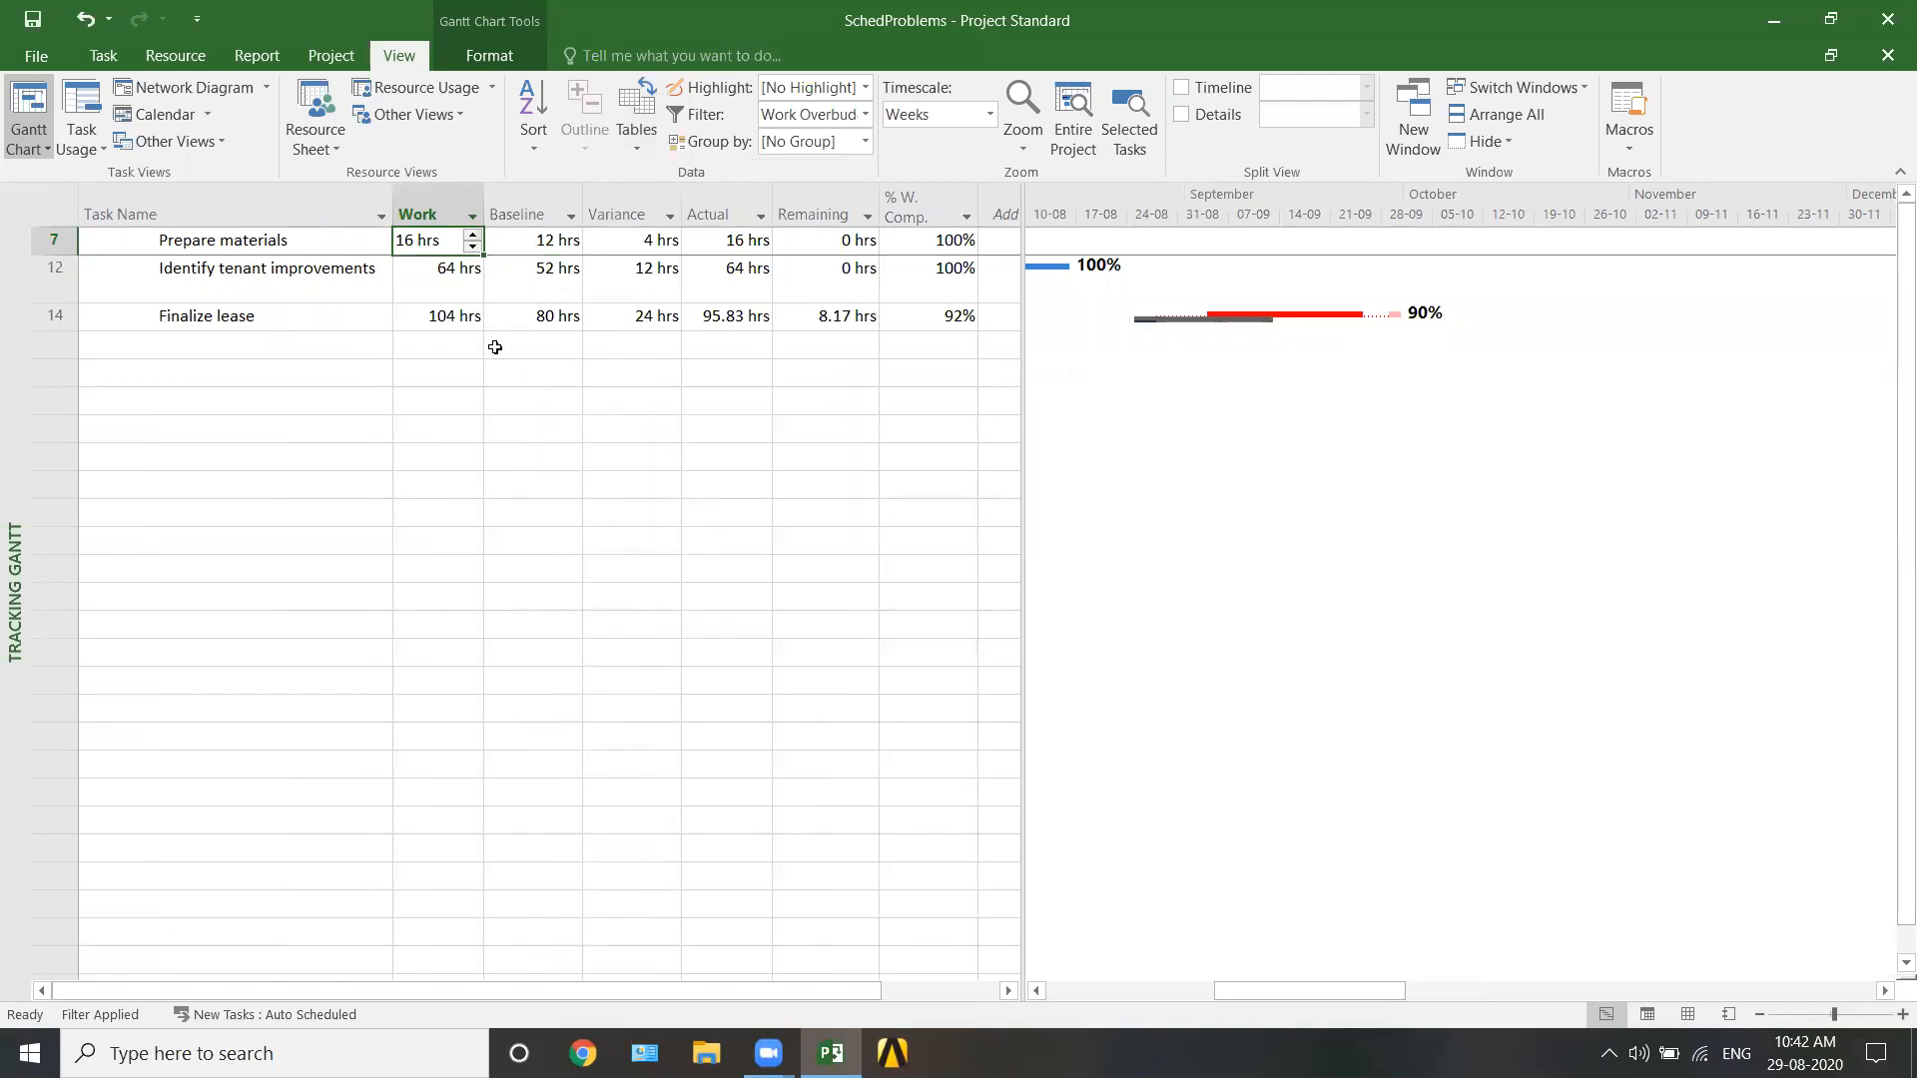
left_click(536, 287)
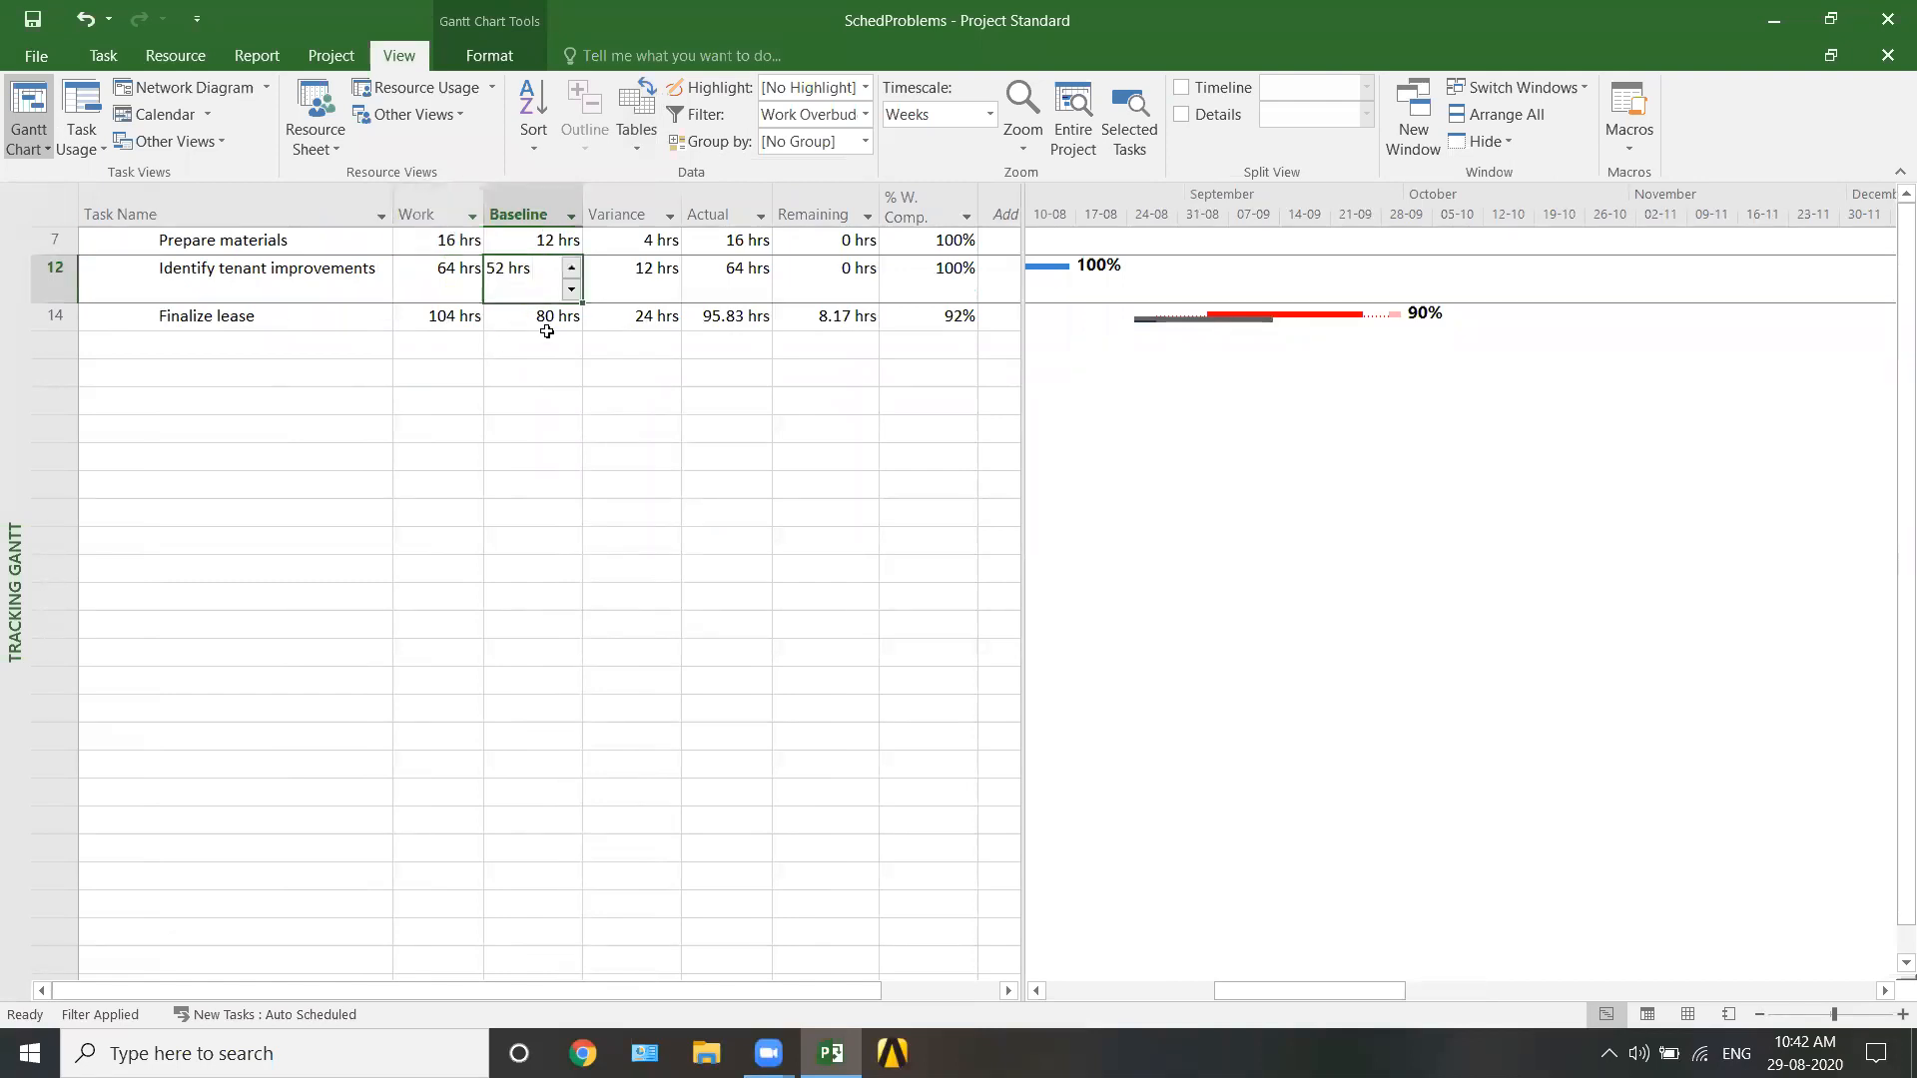
left_click(459, 279)
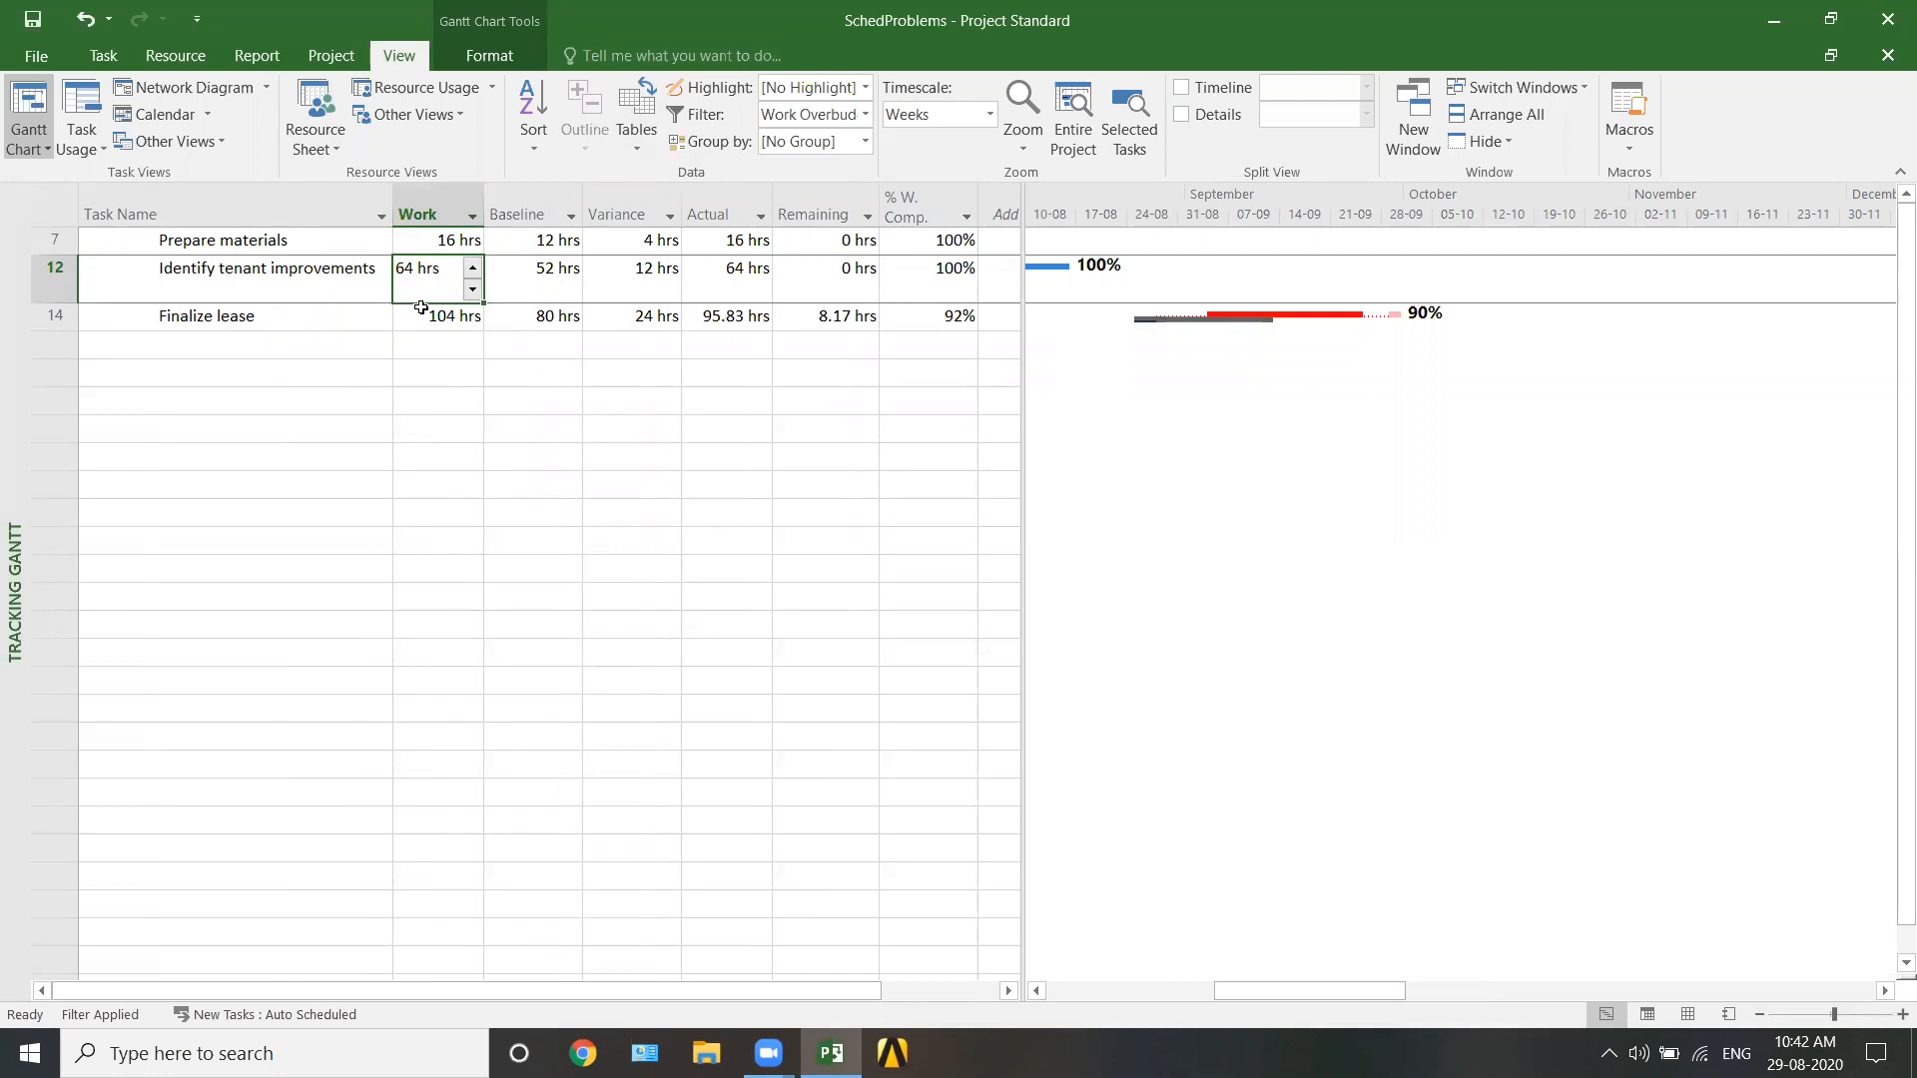
left_click(555, 318)
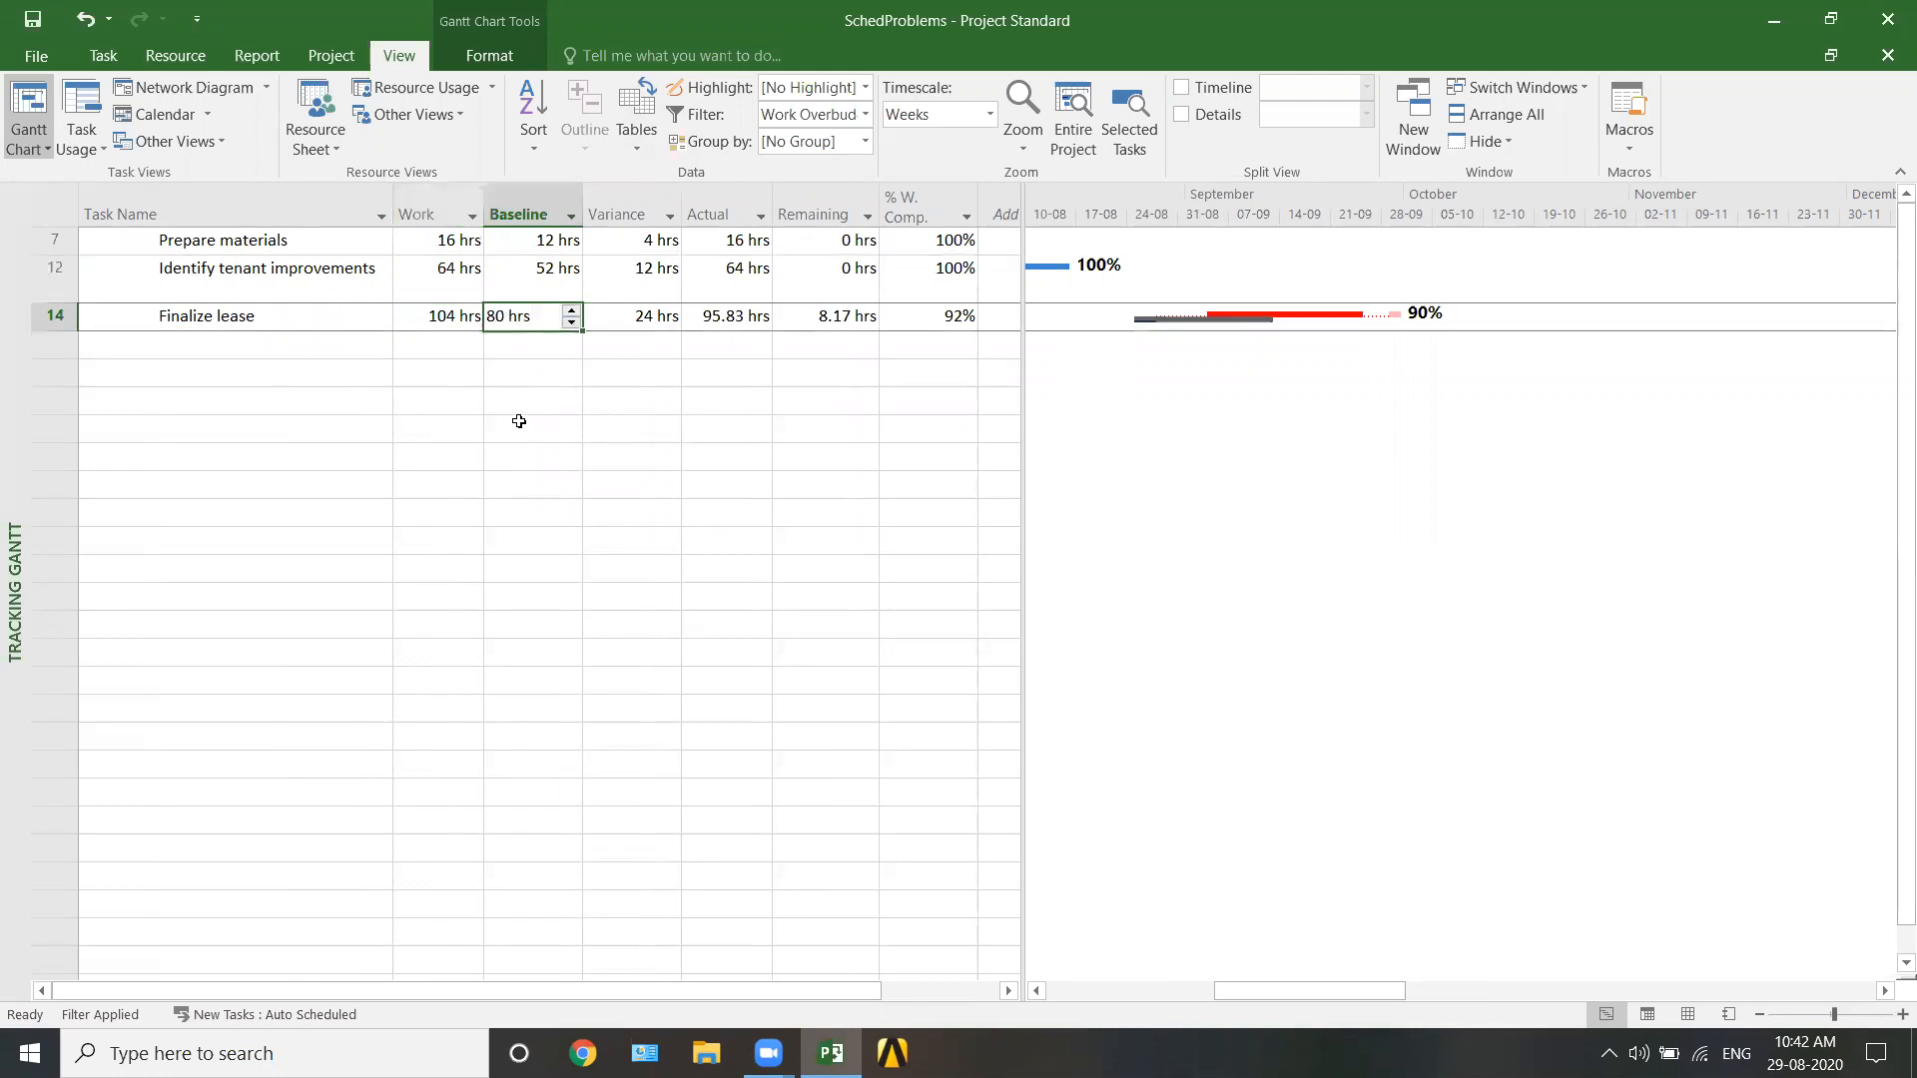
left_click(510, 401)
left_click(466, 318)
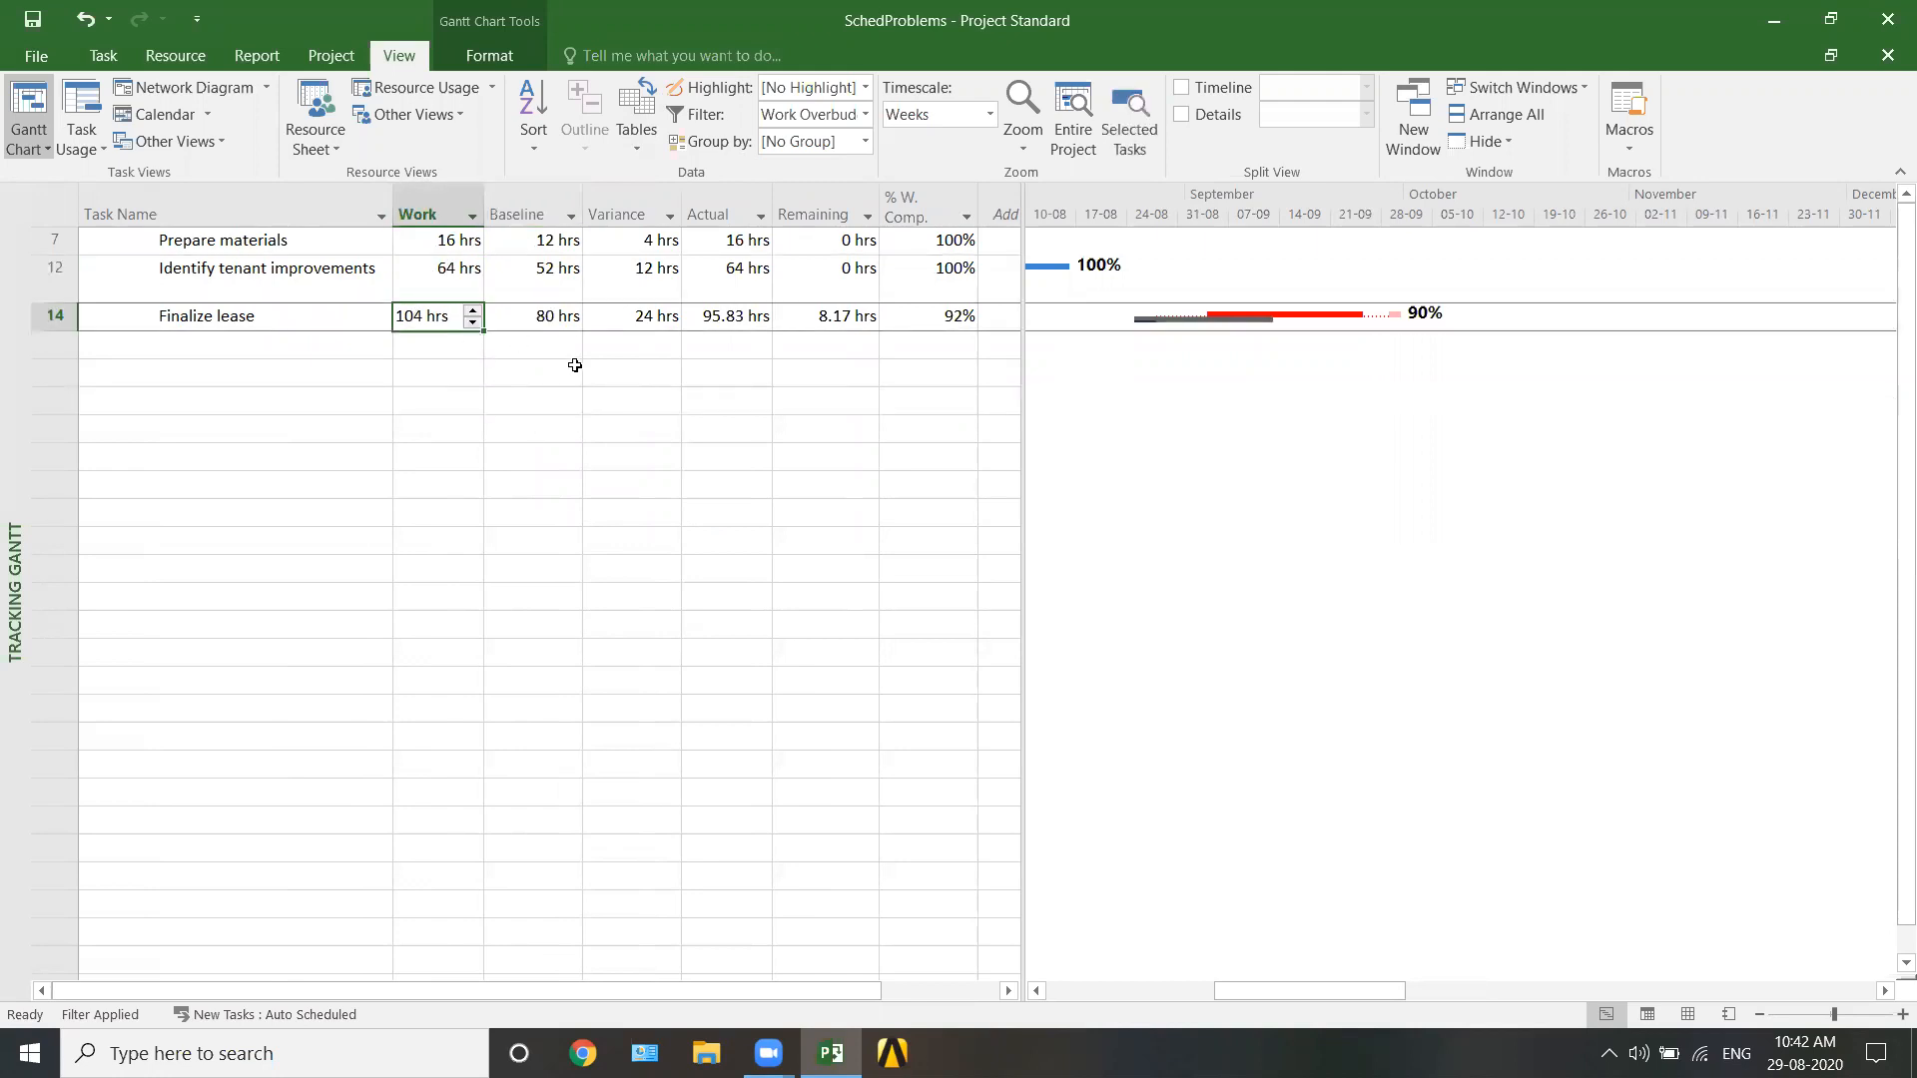
left_click_drag(445, 237, 451, 319)
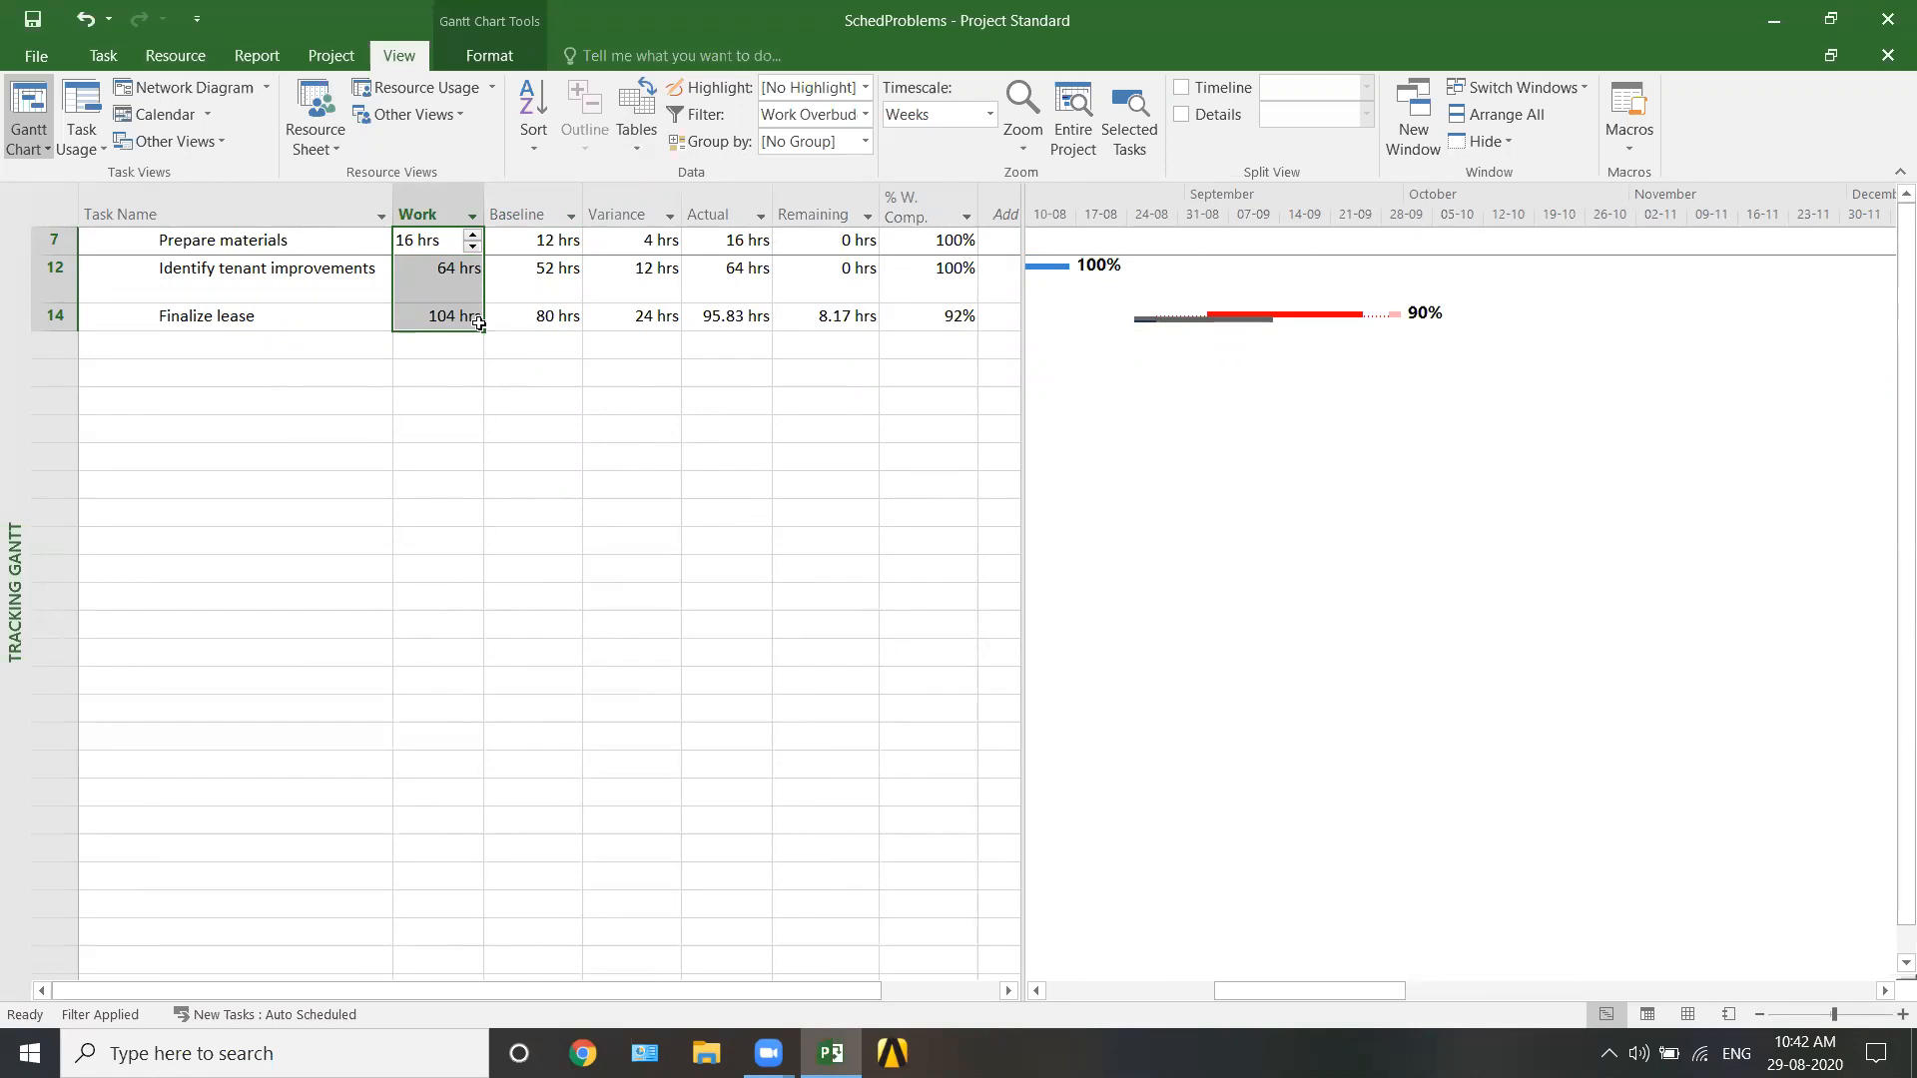
left_click(542, 313)
key("Left")
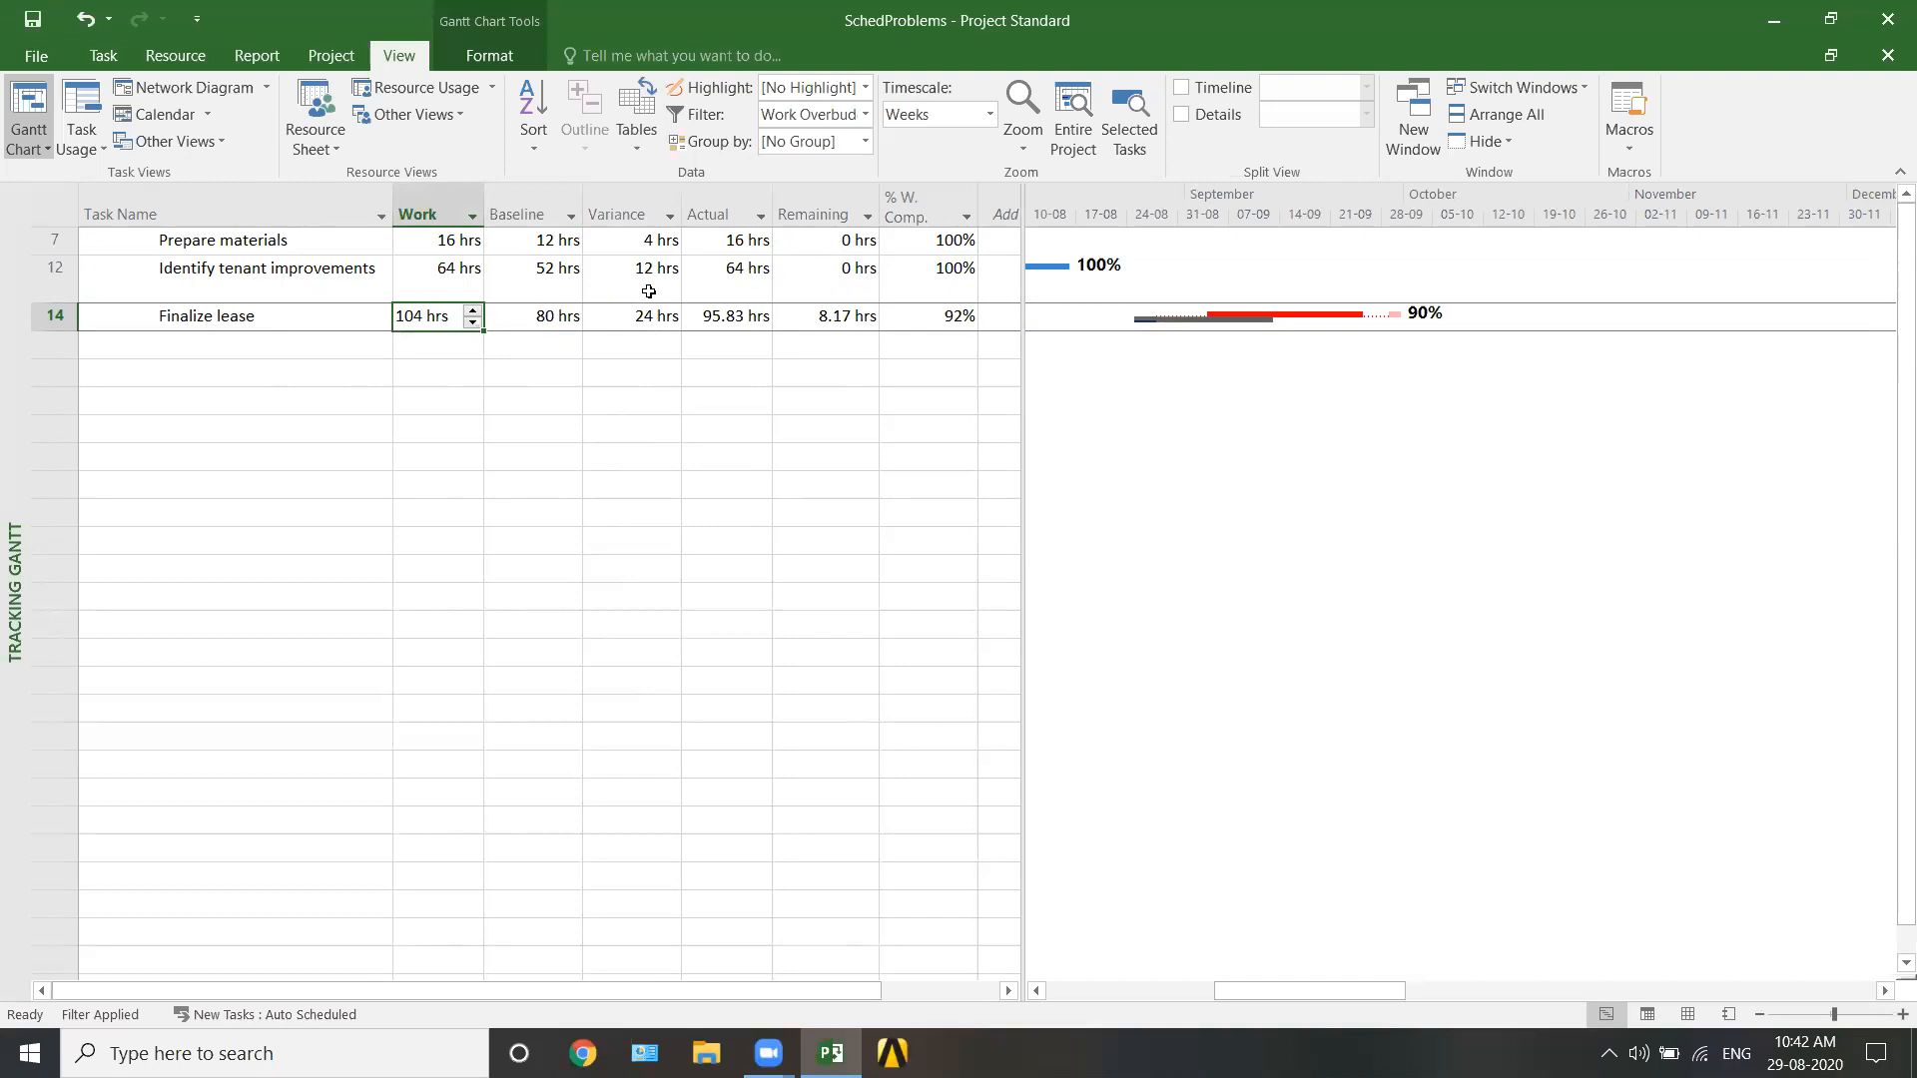
- Open the Slipping Tasks report to review tasks finishing past their baseline finish date
left_click(272, 55)
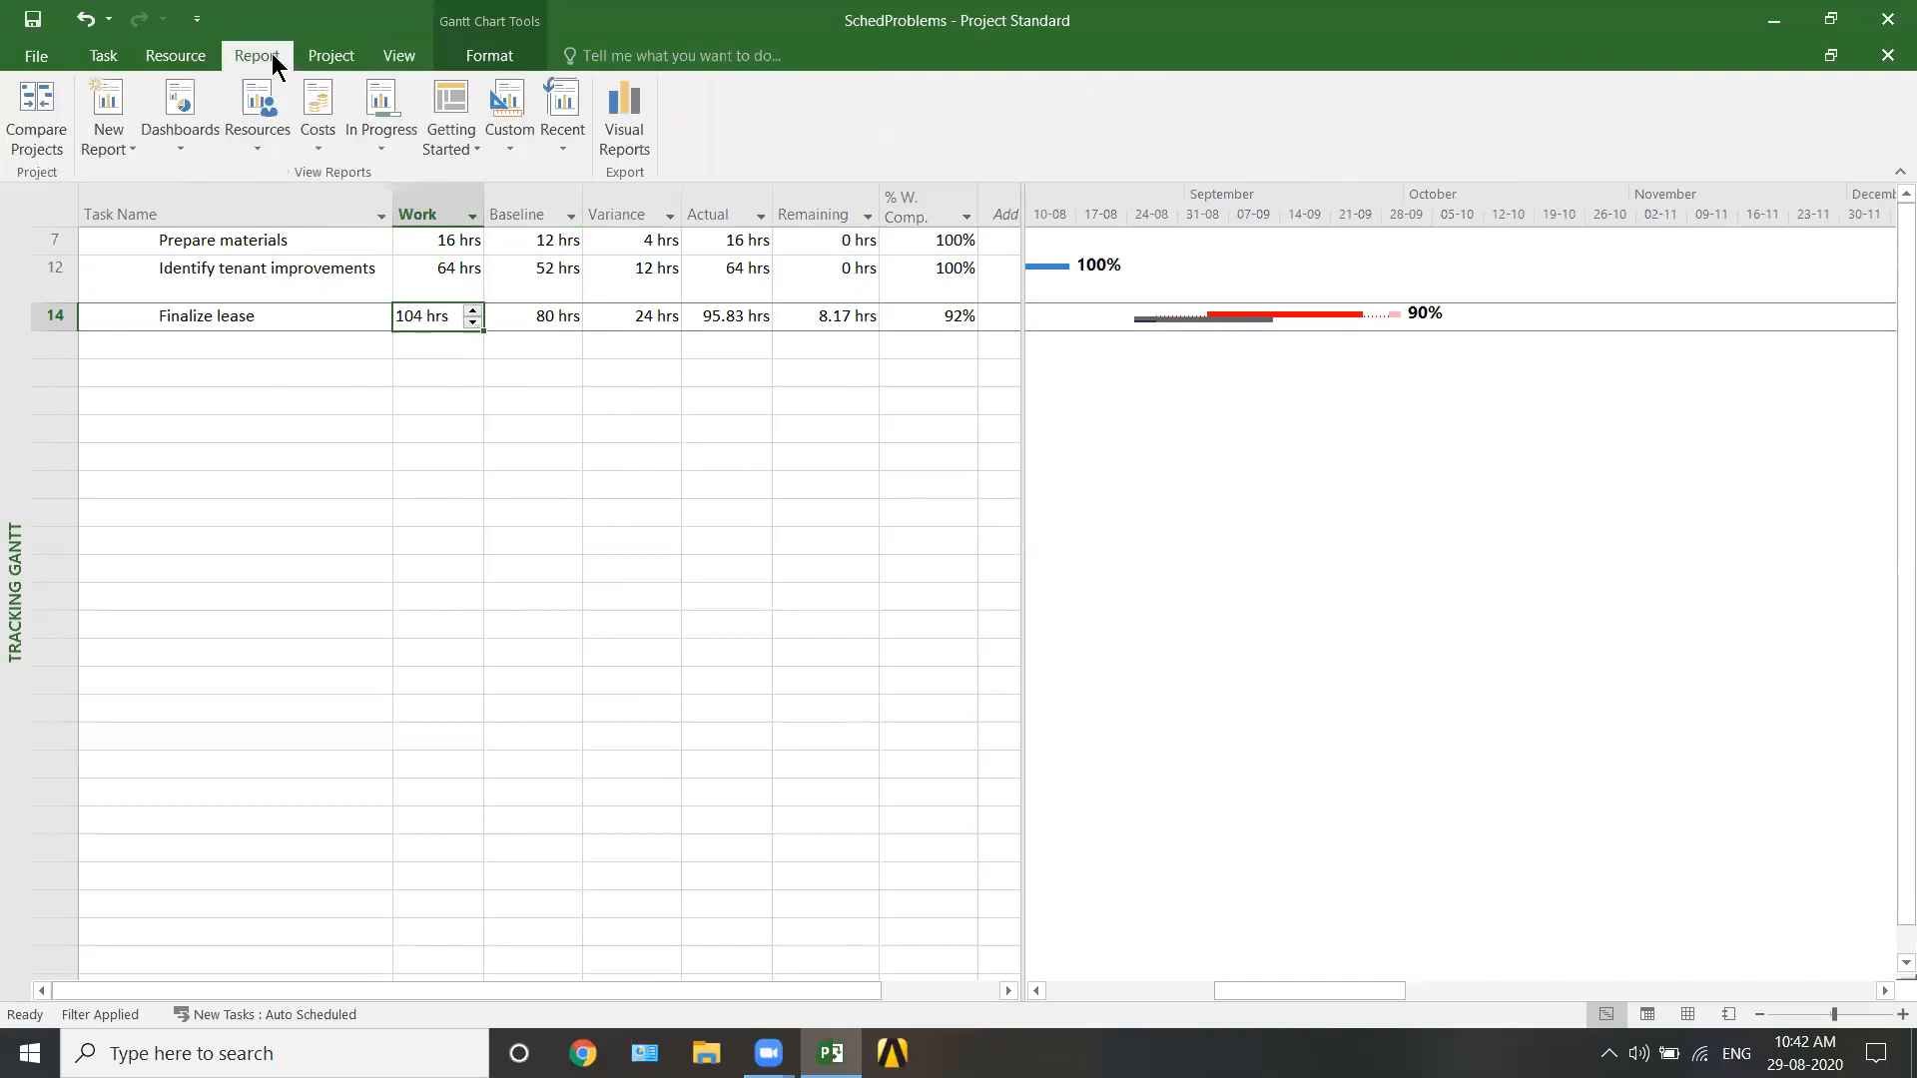
left_click(369, 141)
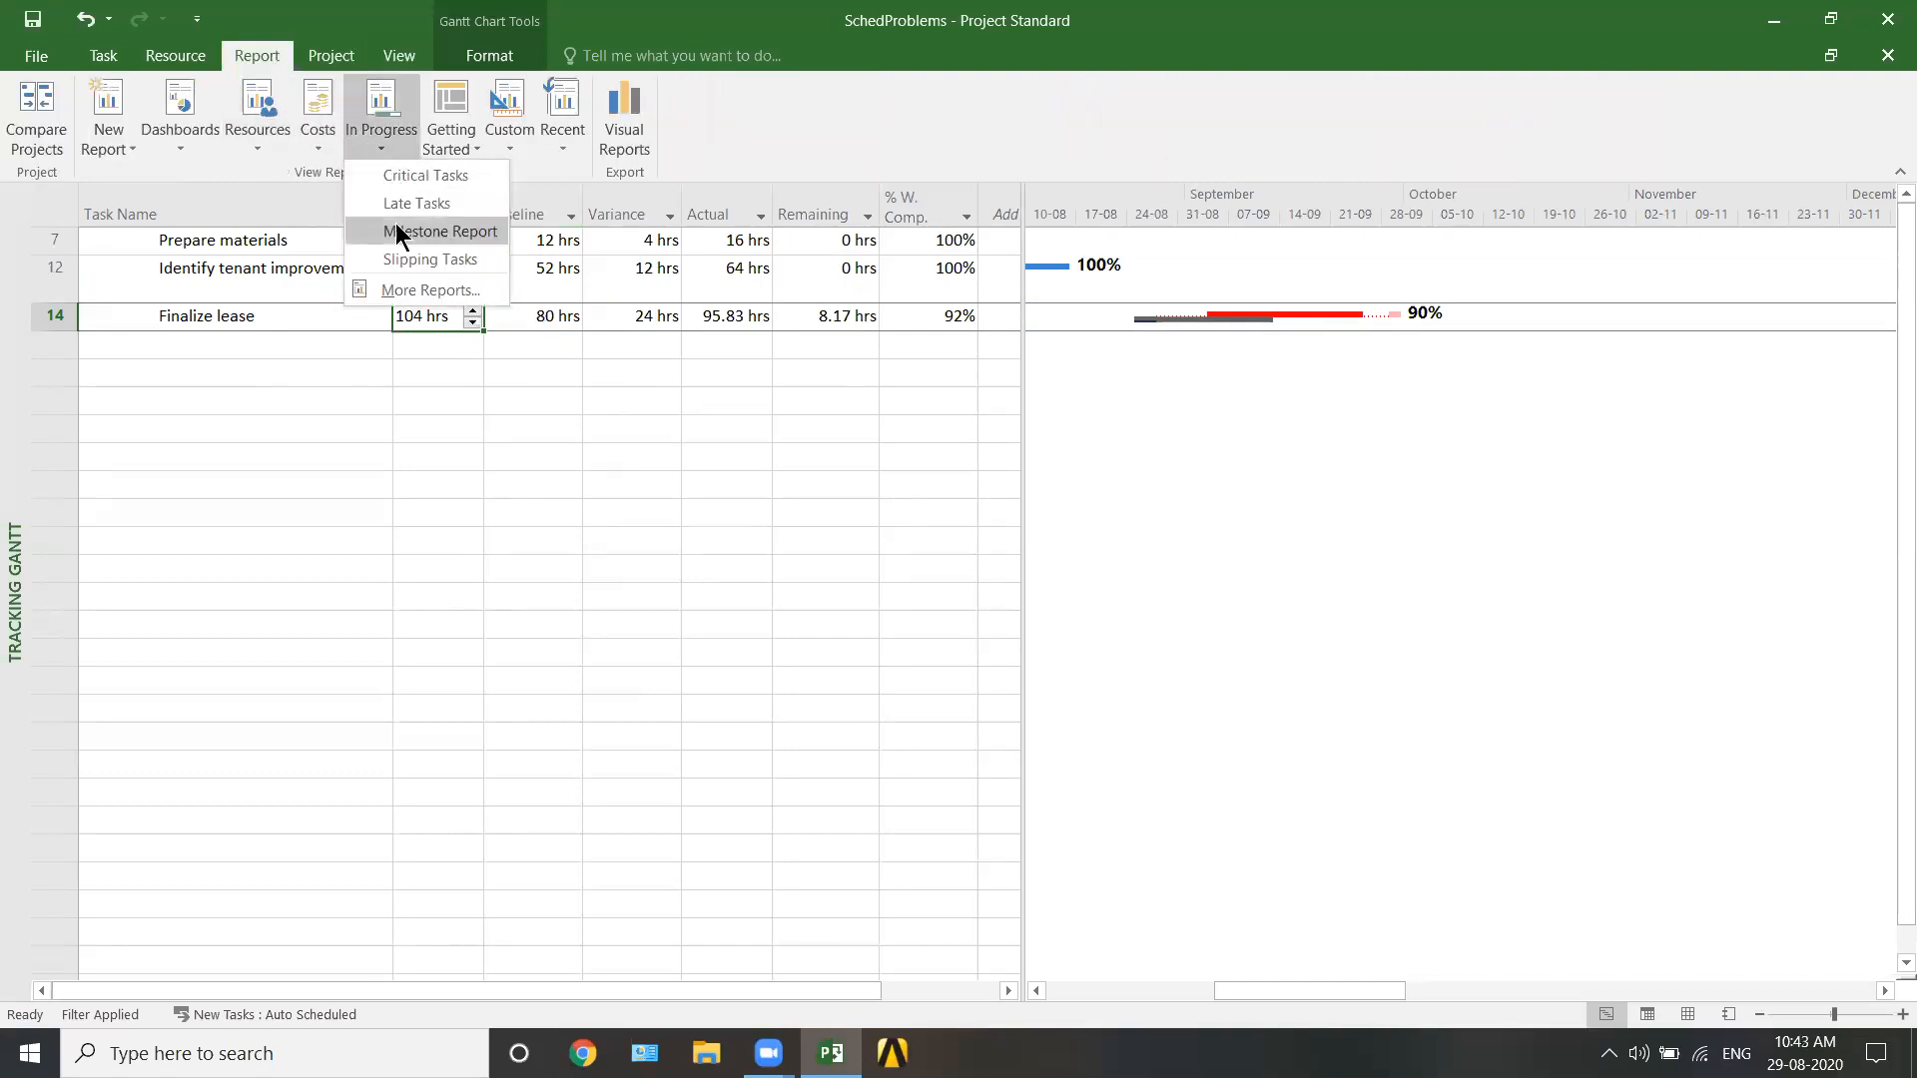
left_click(391, 257)
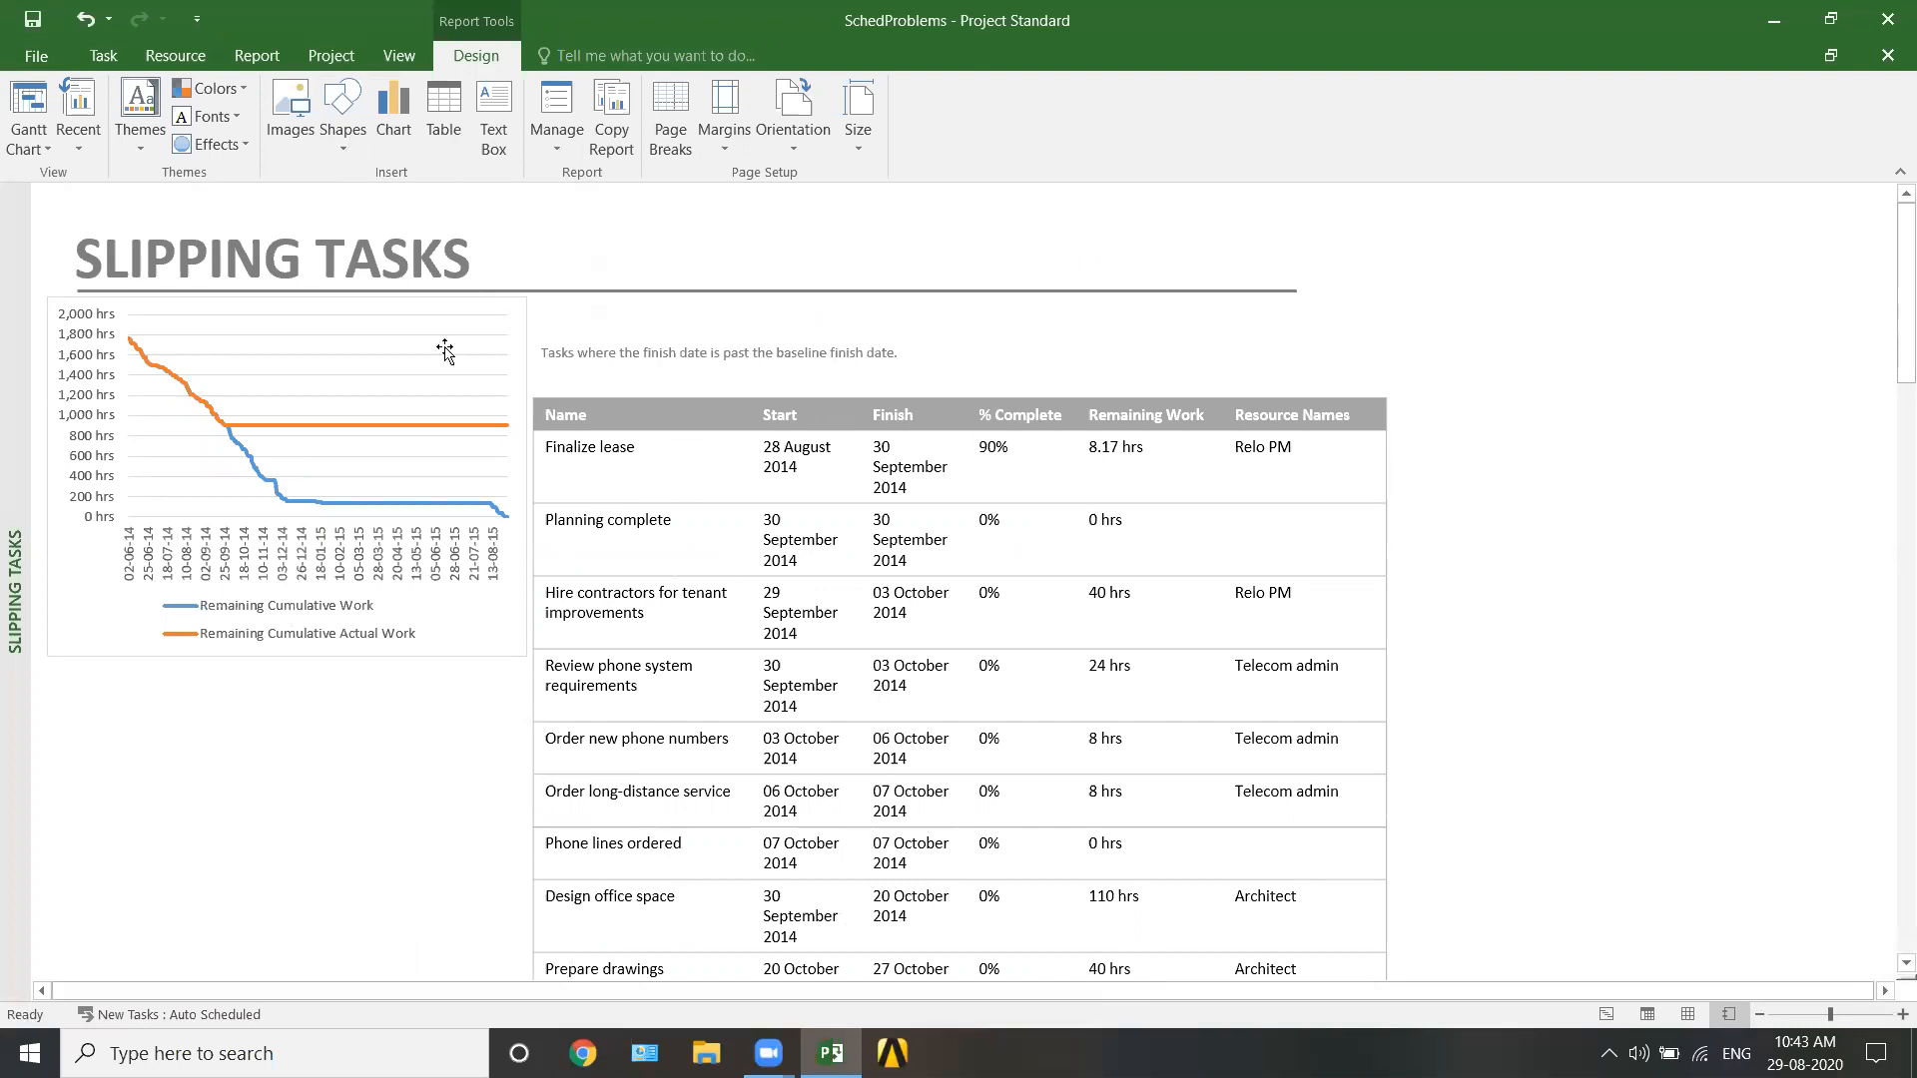
- Open the Burndown dashboard report for the project
left_click(258, 55)
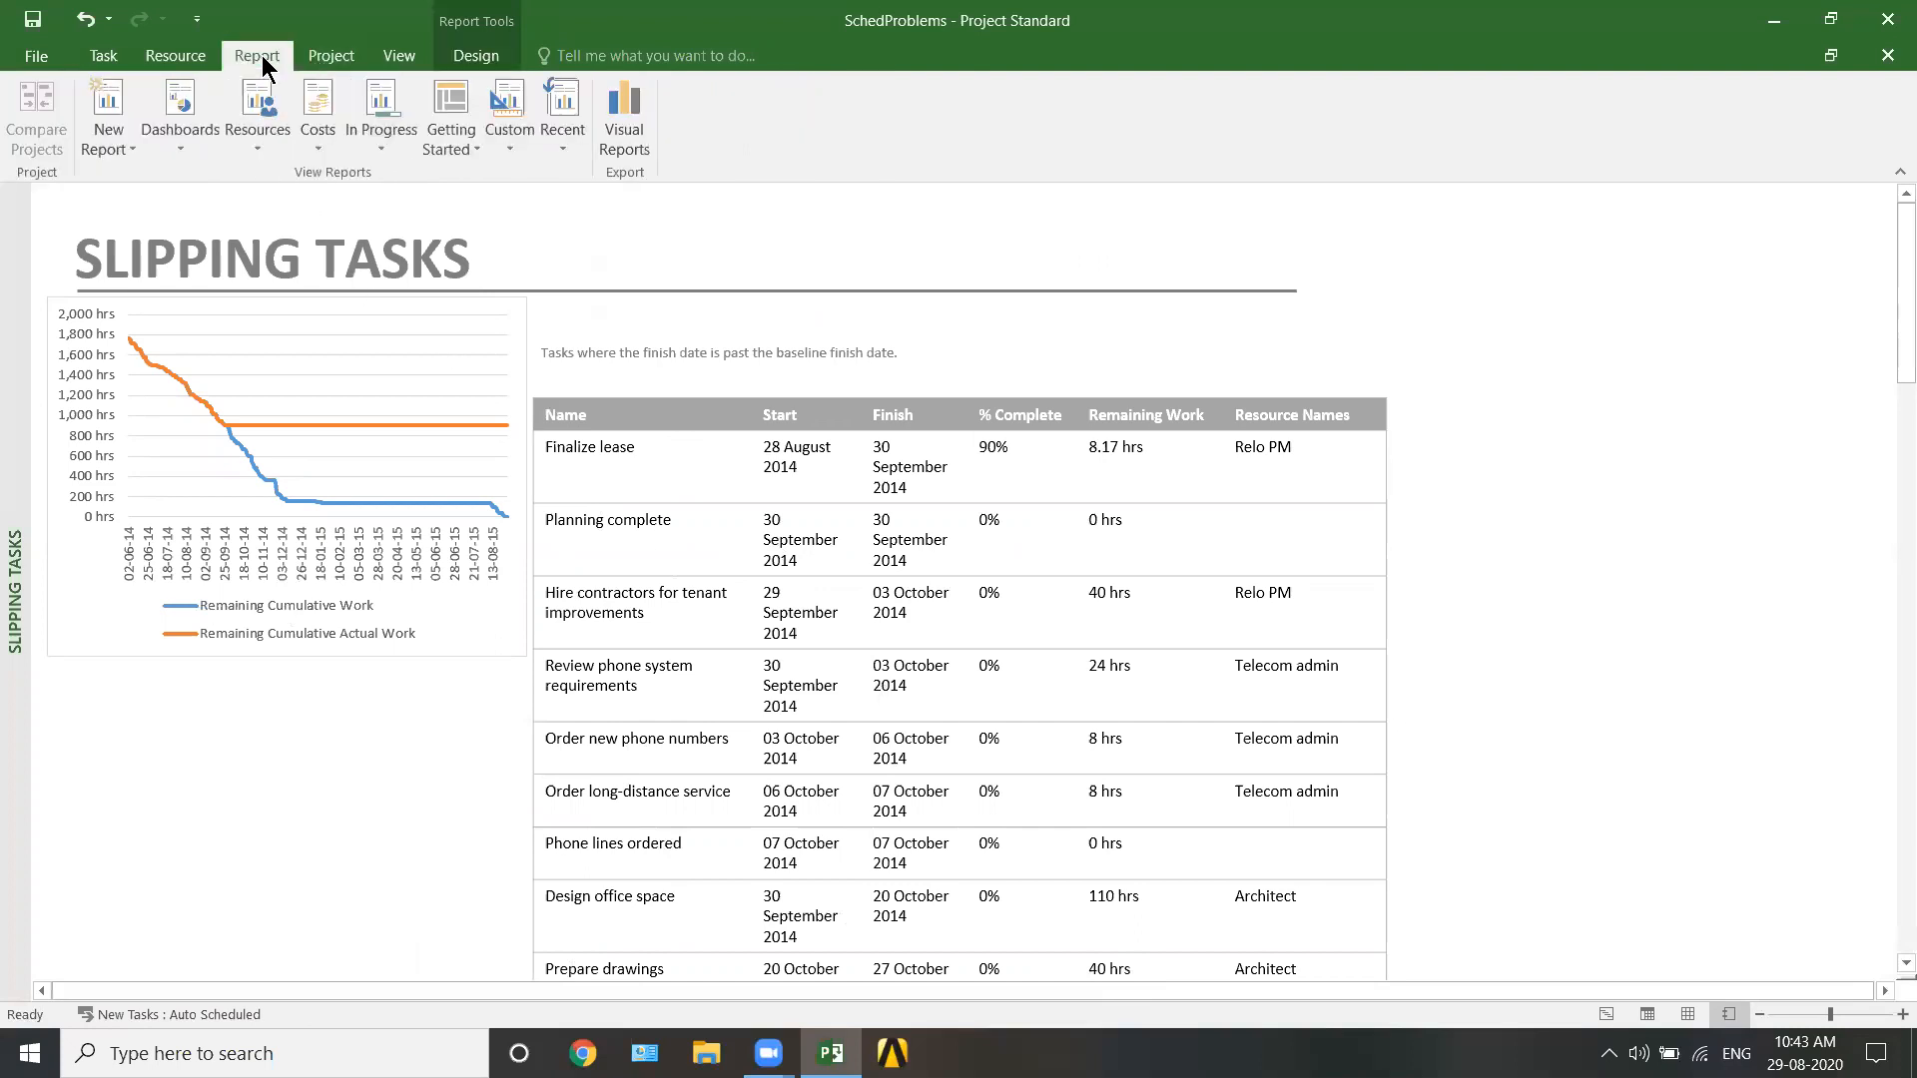
left_click(192, 147)
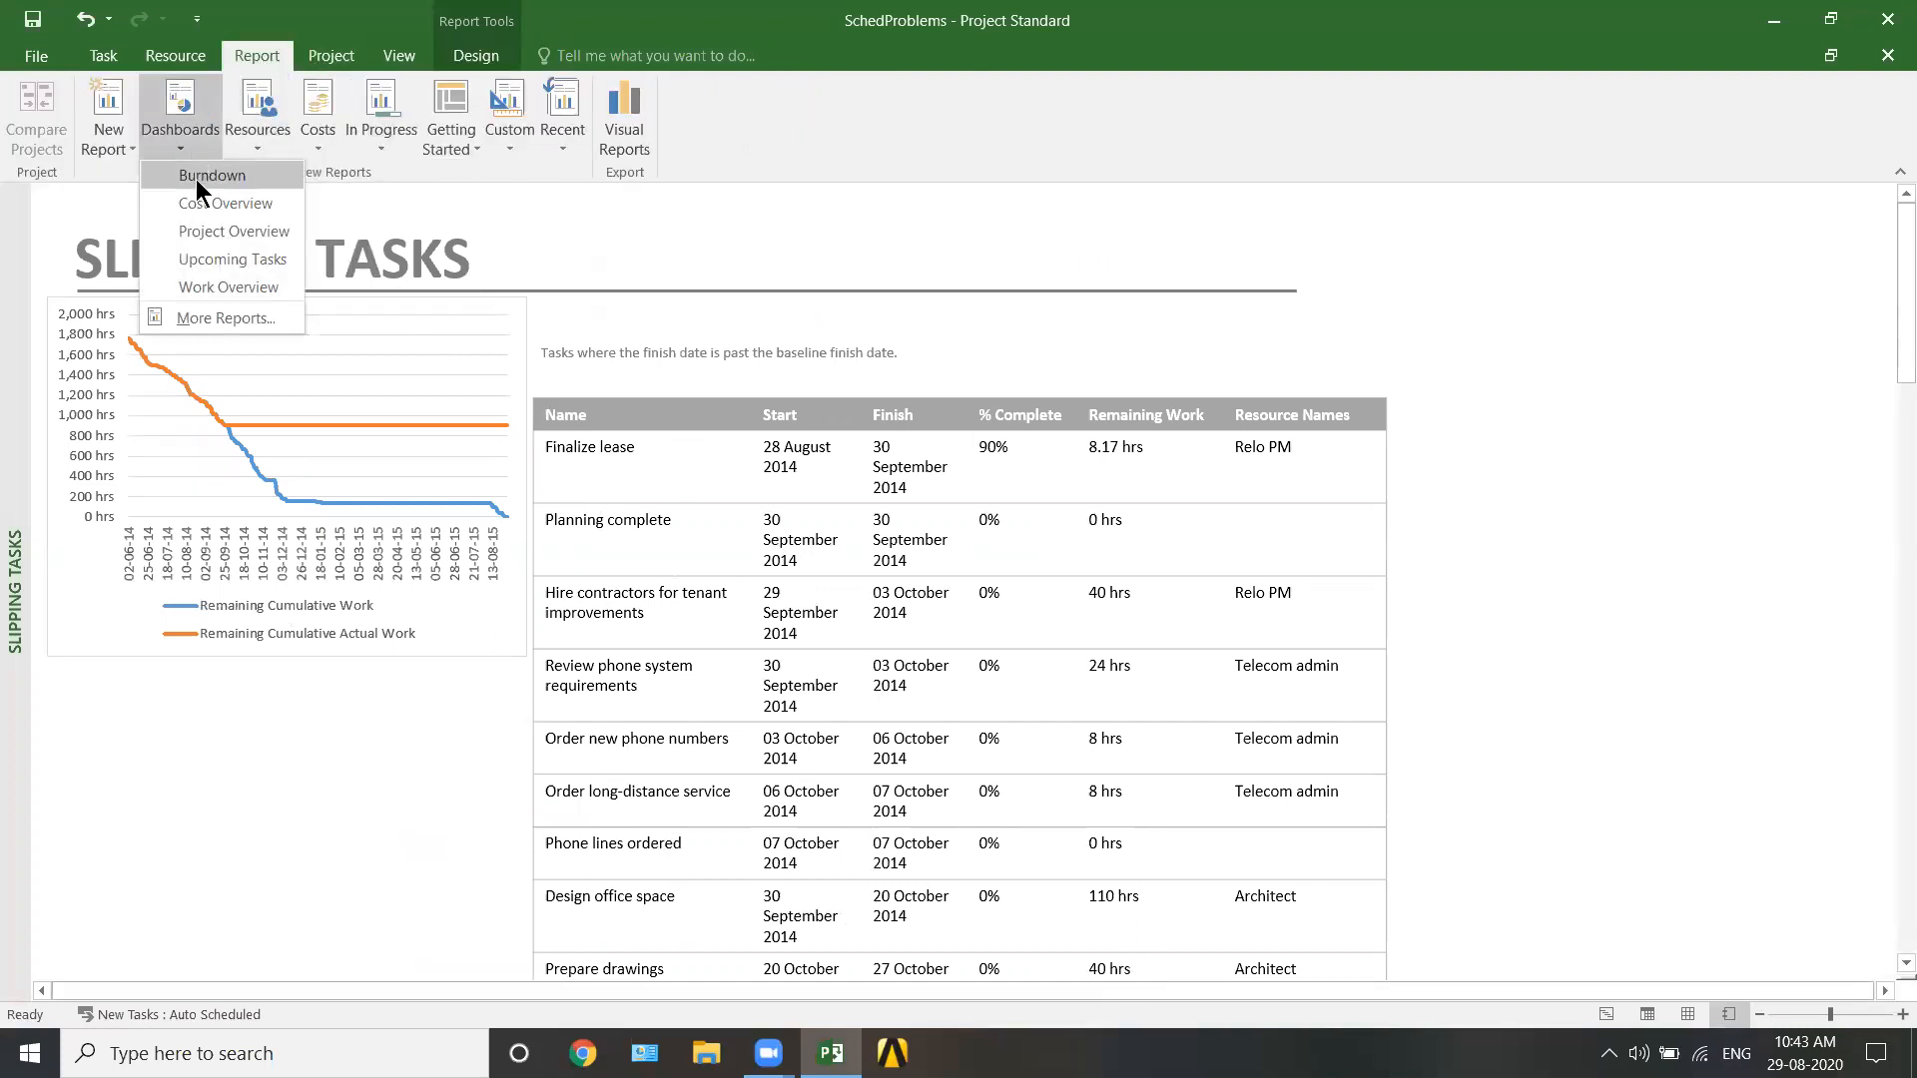
left_click(196, 178)
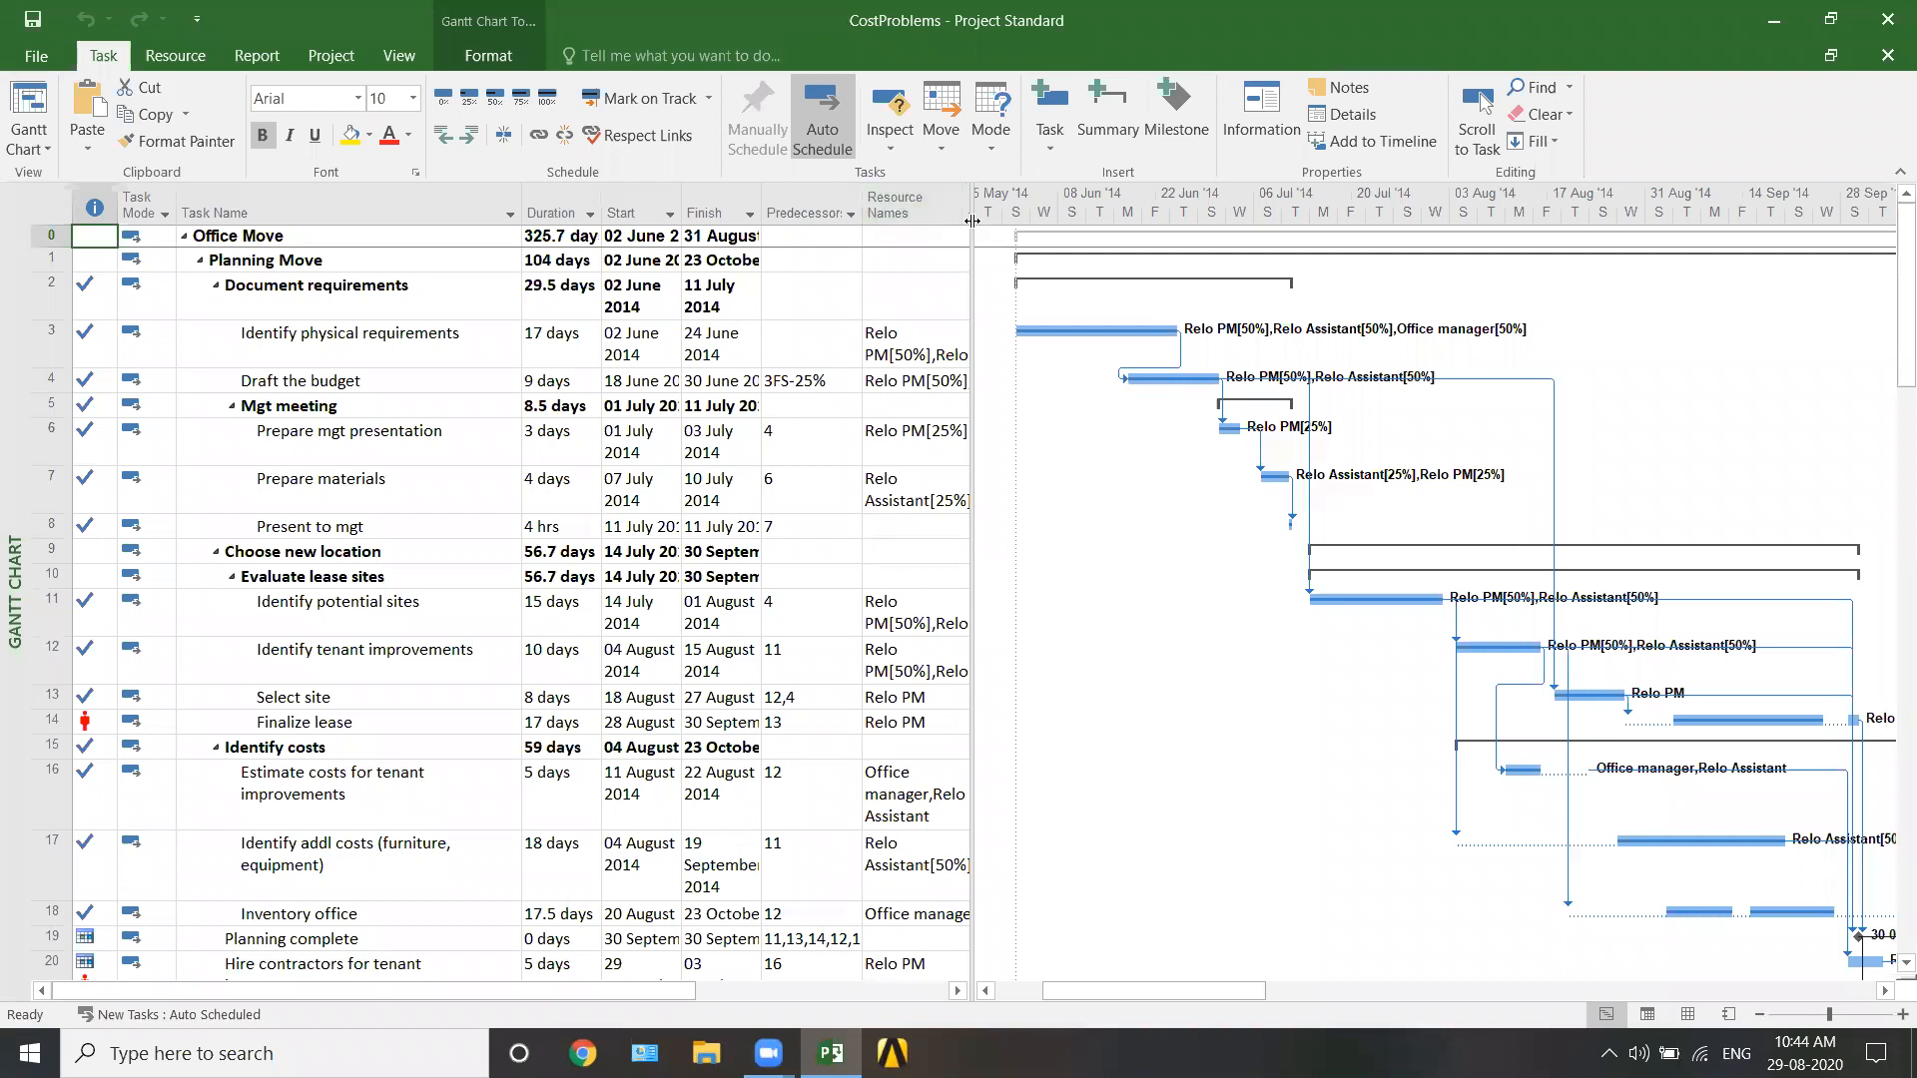
- In the CostProblems project, widen the Start and Finish columns and switch the Gantt Chart to the Cost table
left_click_drag(1035, 236, 1037, 235)
left_click_drag(762, 201, 710, 202)
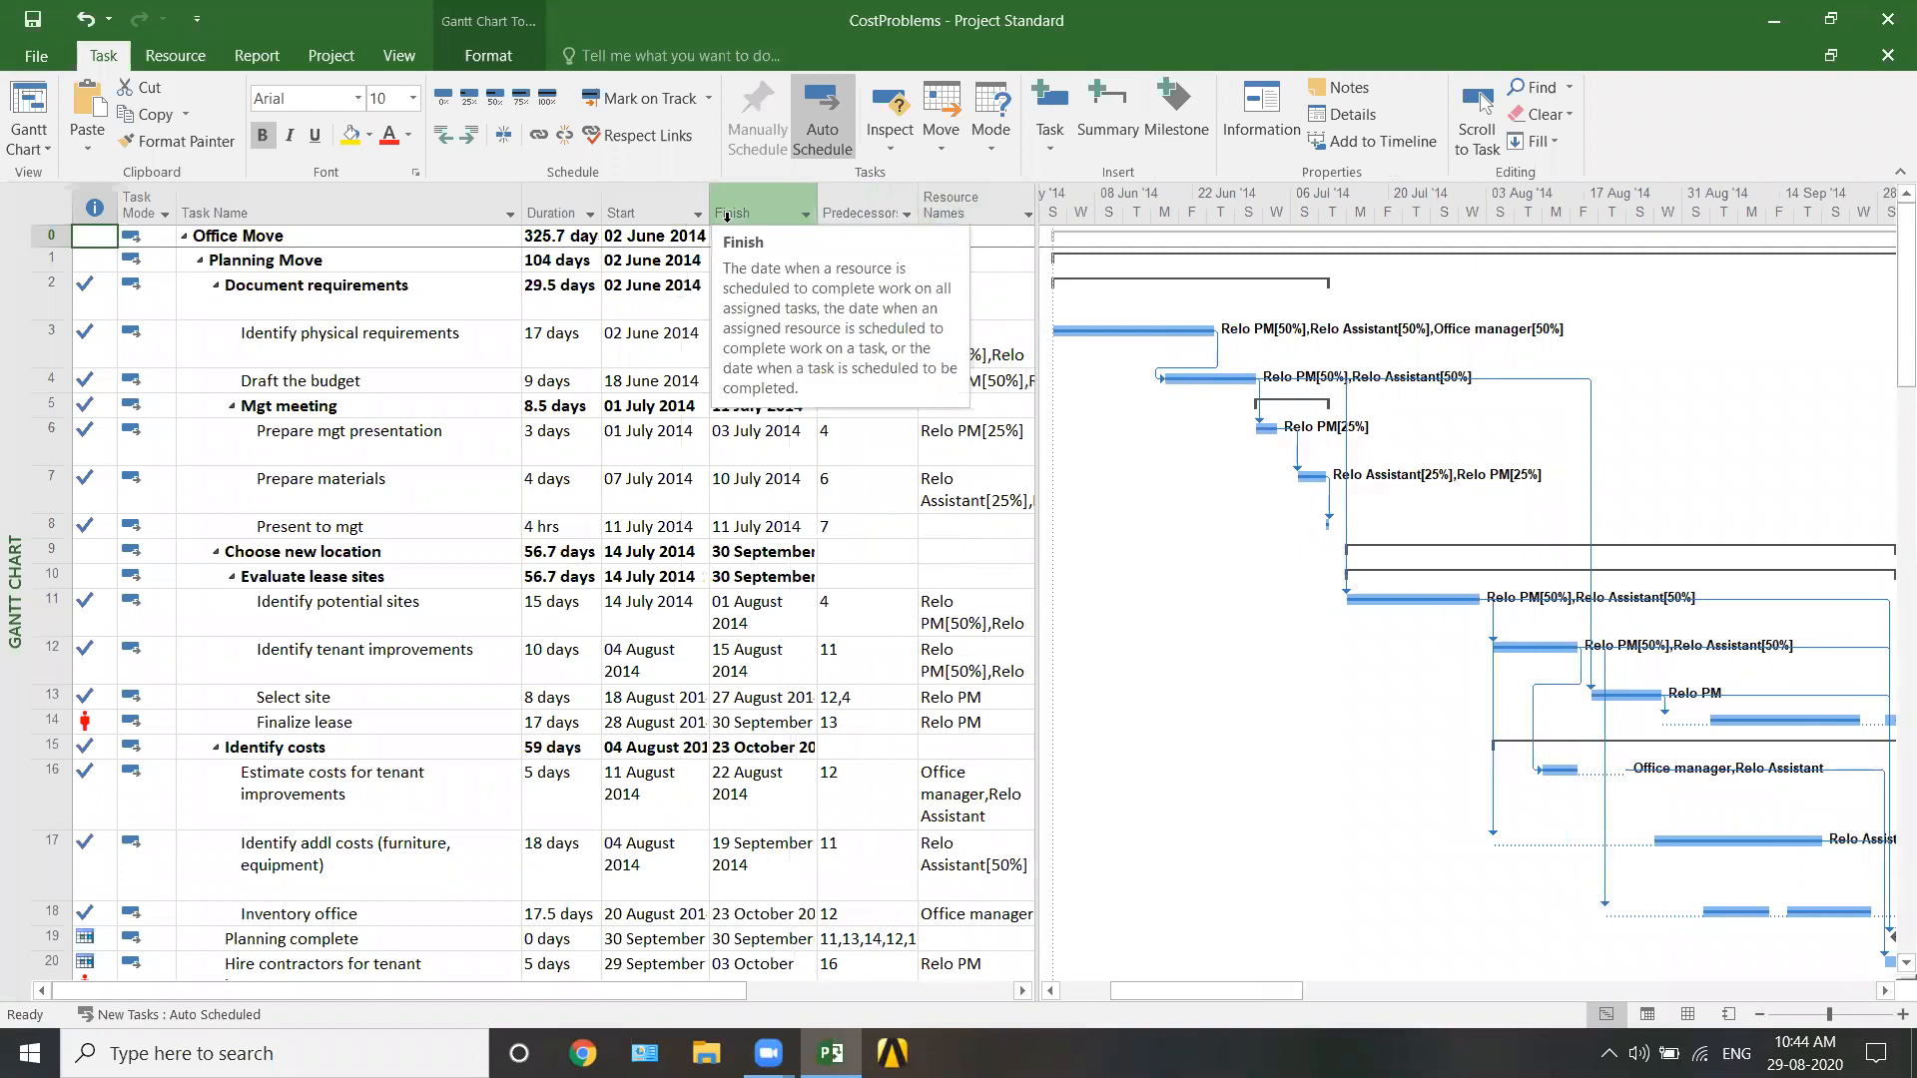
left_click(400, 56)
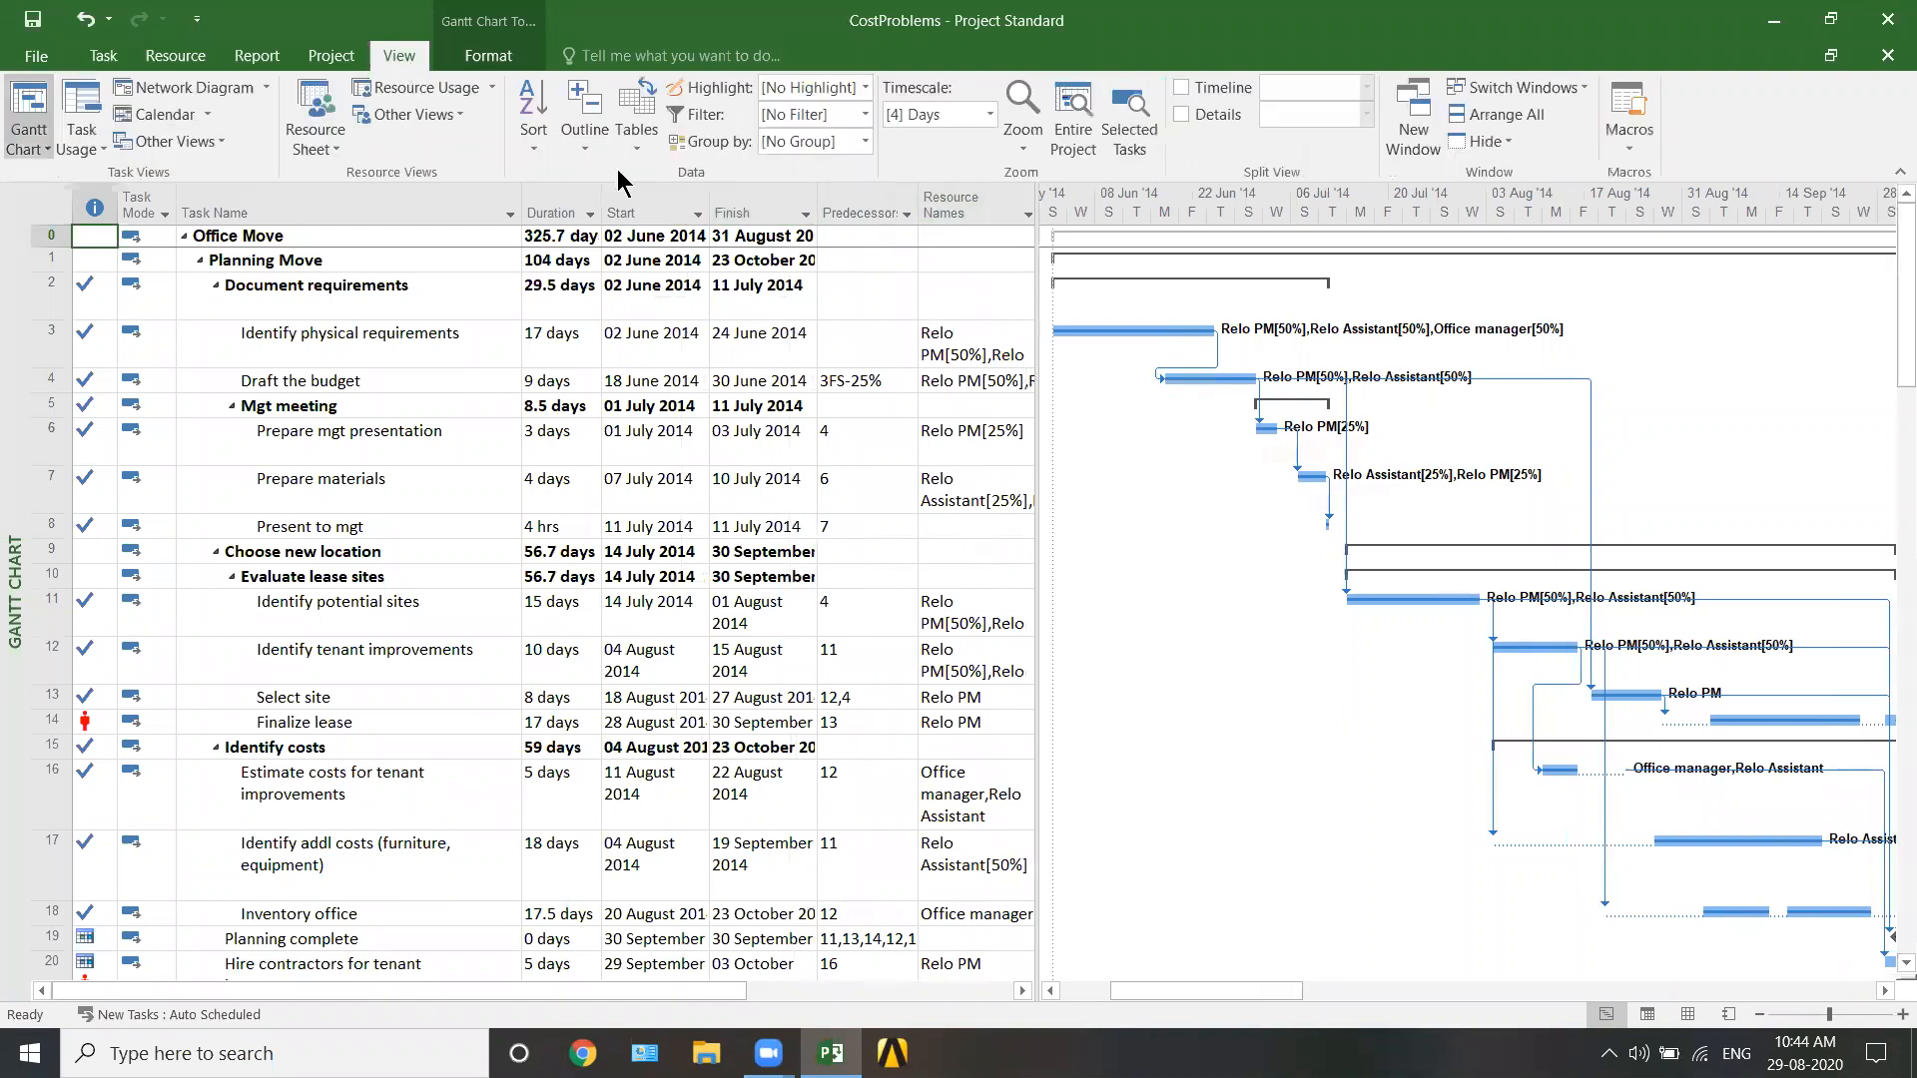
left_click(645, 150)
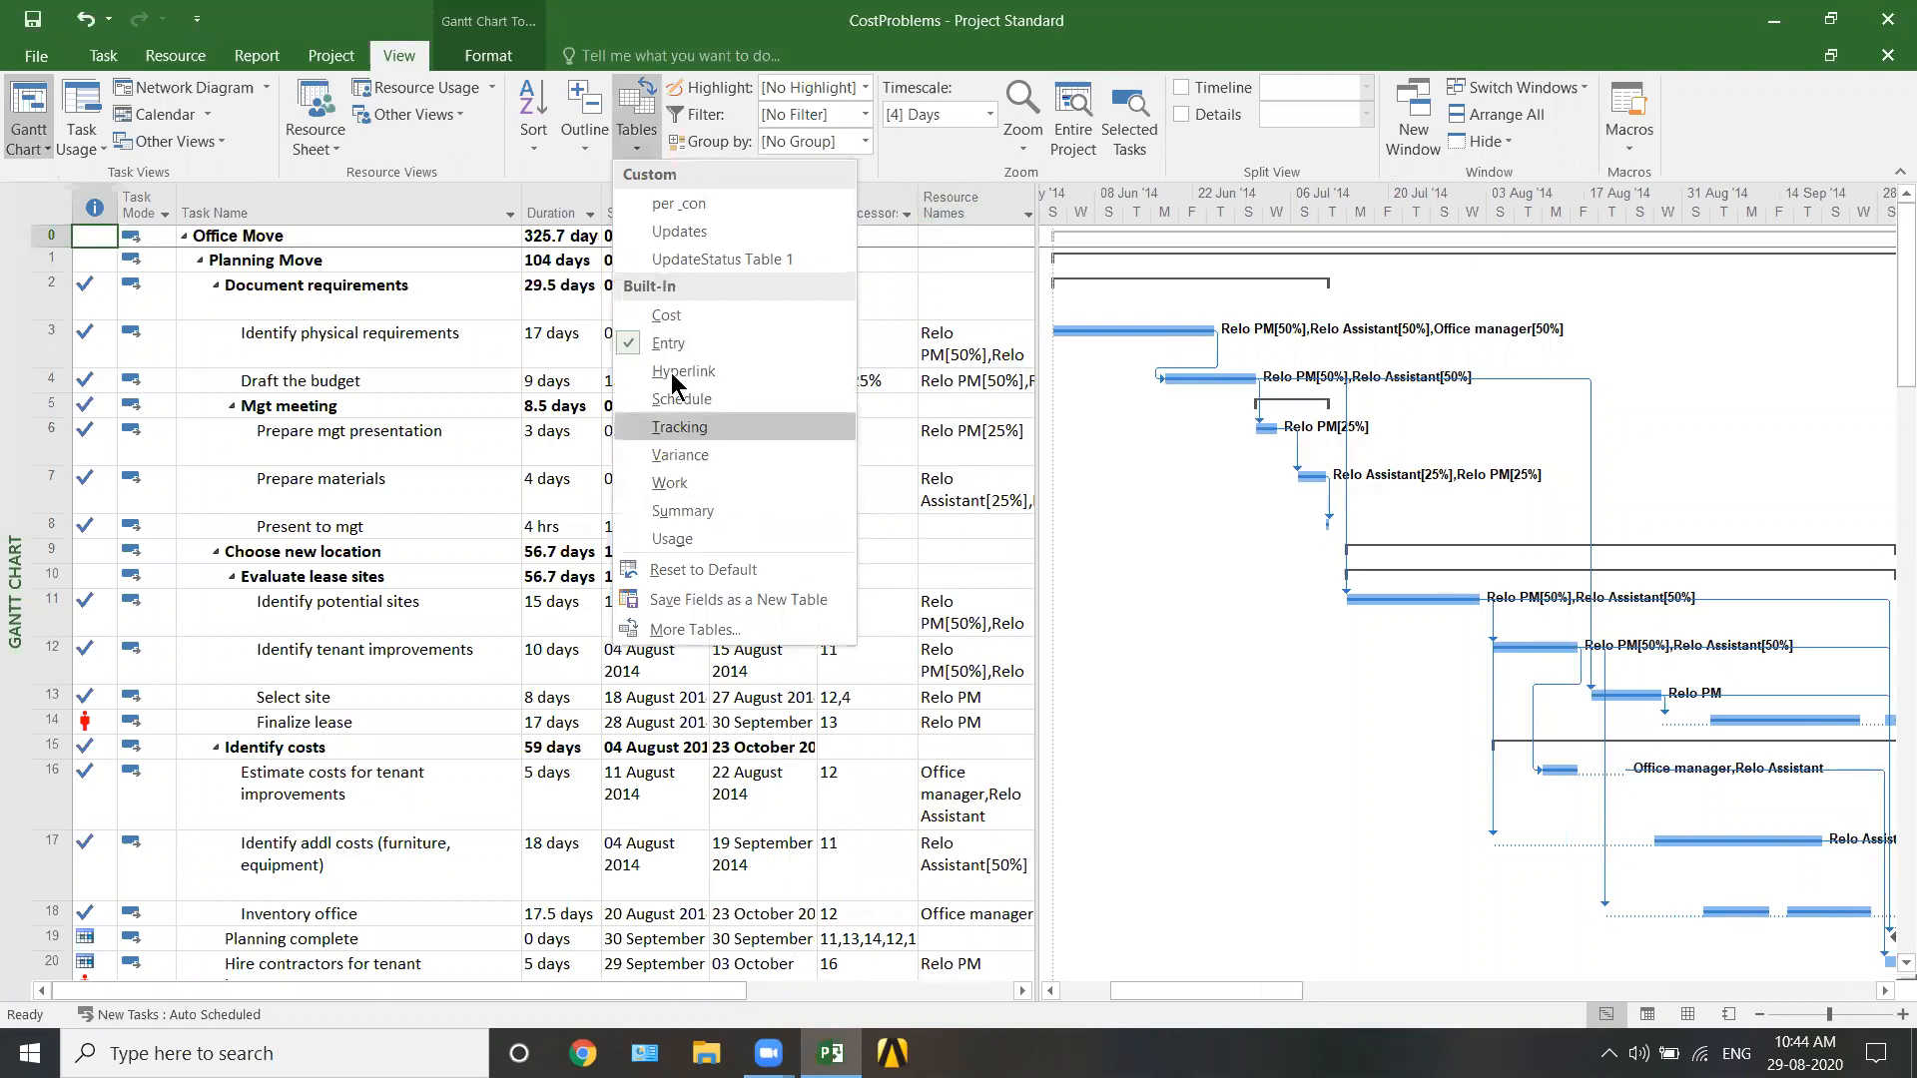
left_click(669, 315)
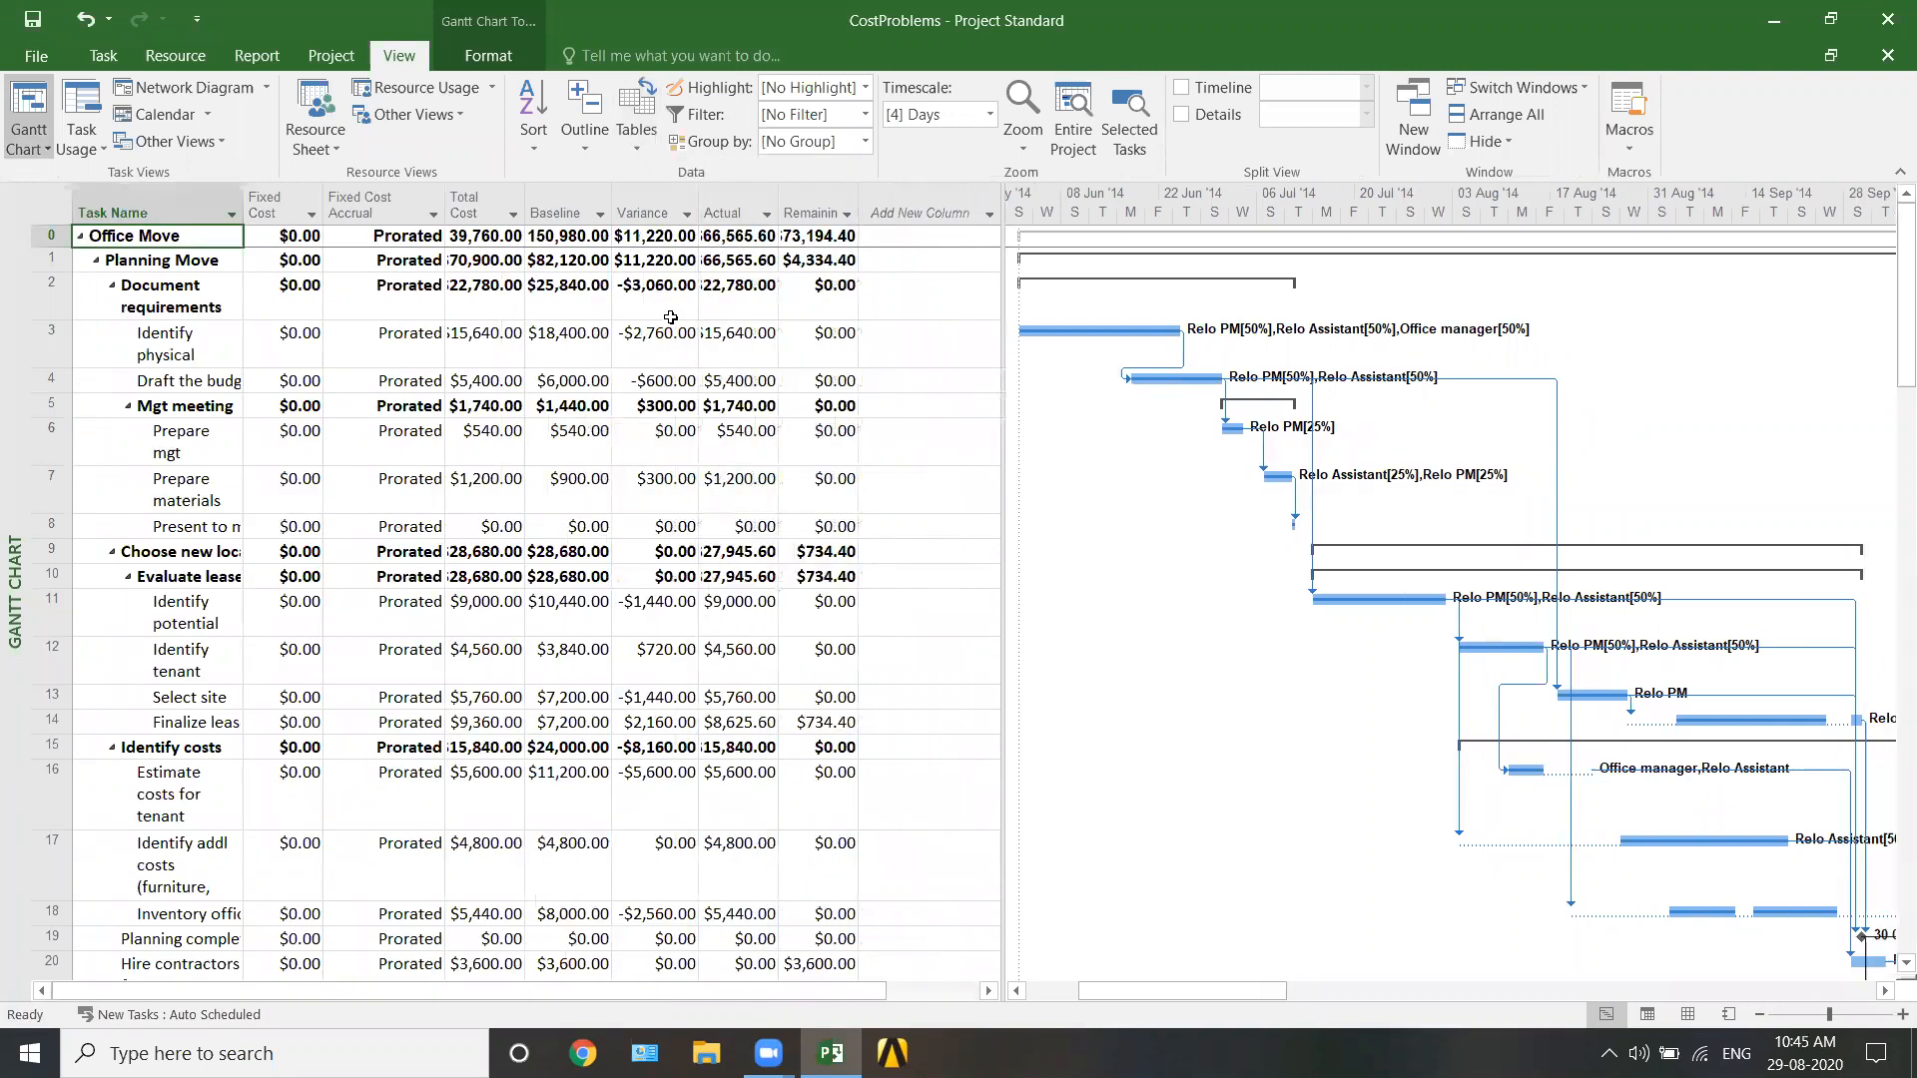
- Widen the Total Cost, Baseline, Variance, Actual and Remaining columns to fit, and select the baseline cost of the Office Move summary task
double_click(612, 190)
double_click(719, 192)
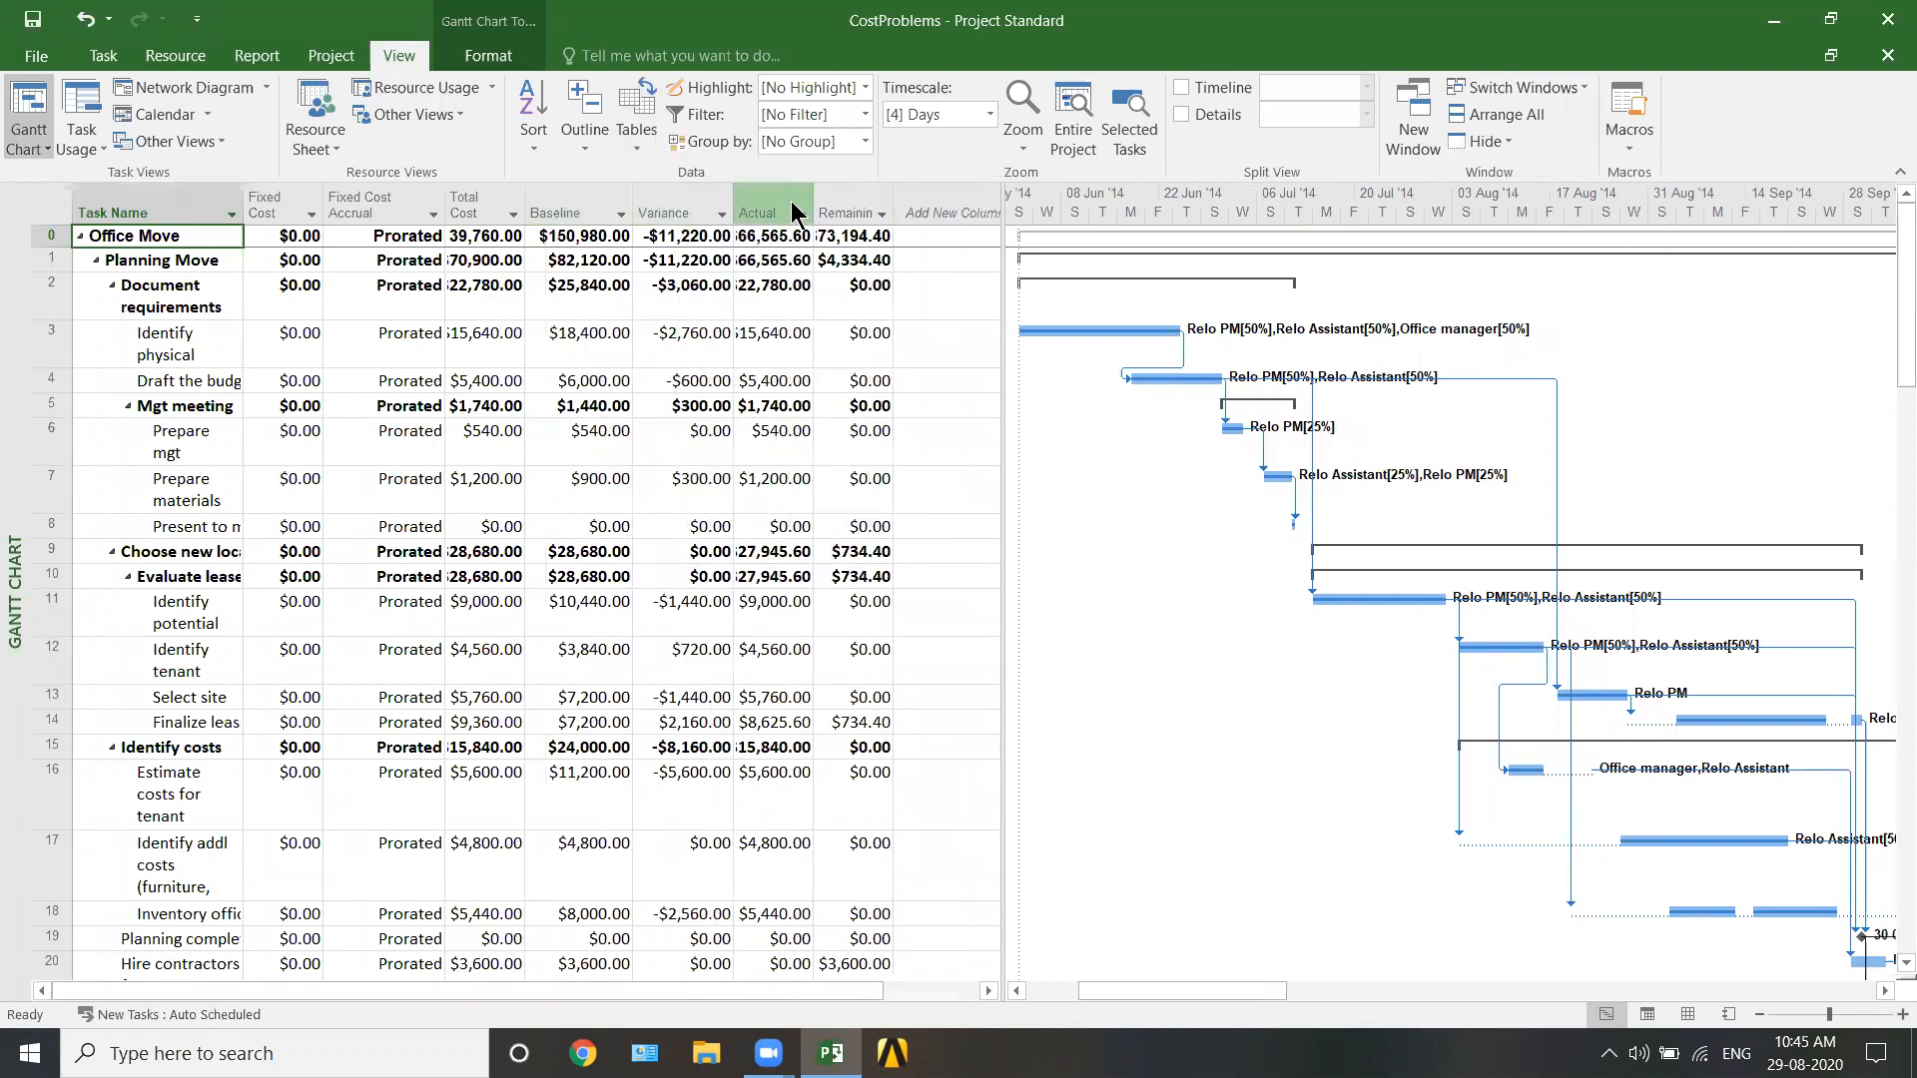
double_click(812, 205)
double_click(916, 204)
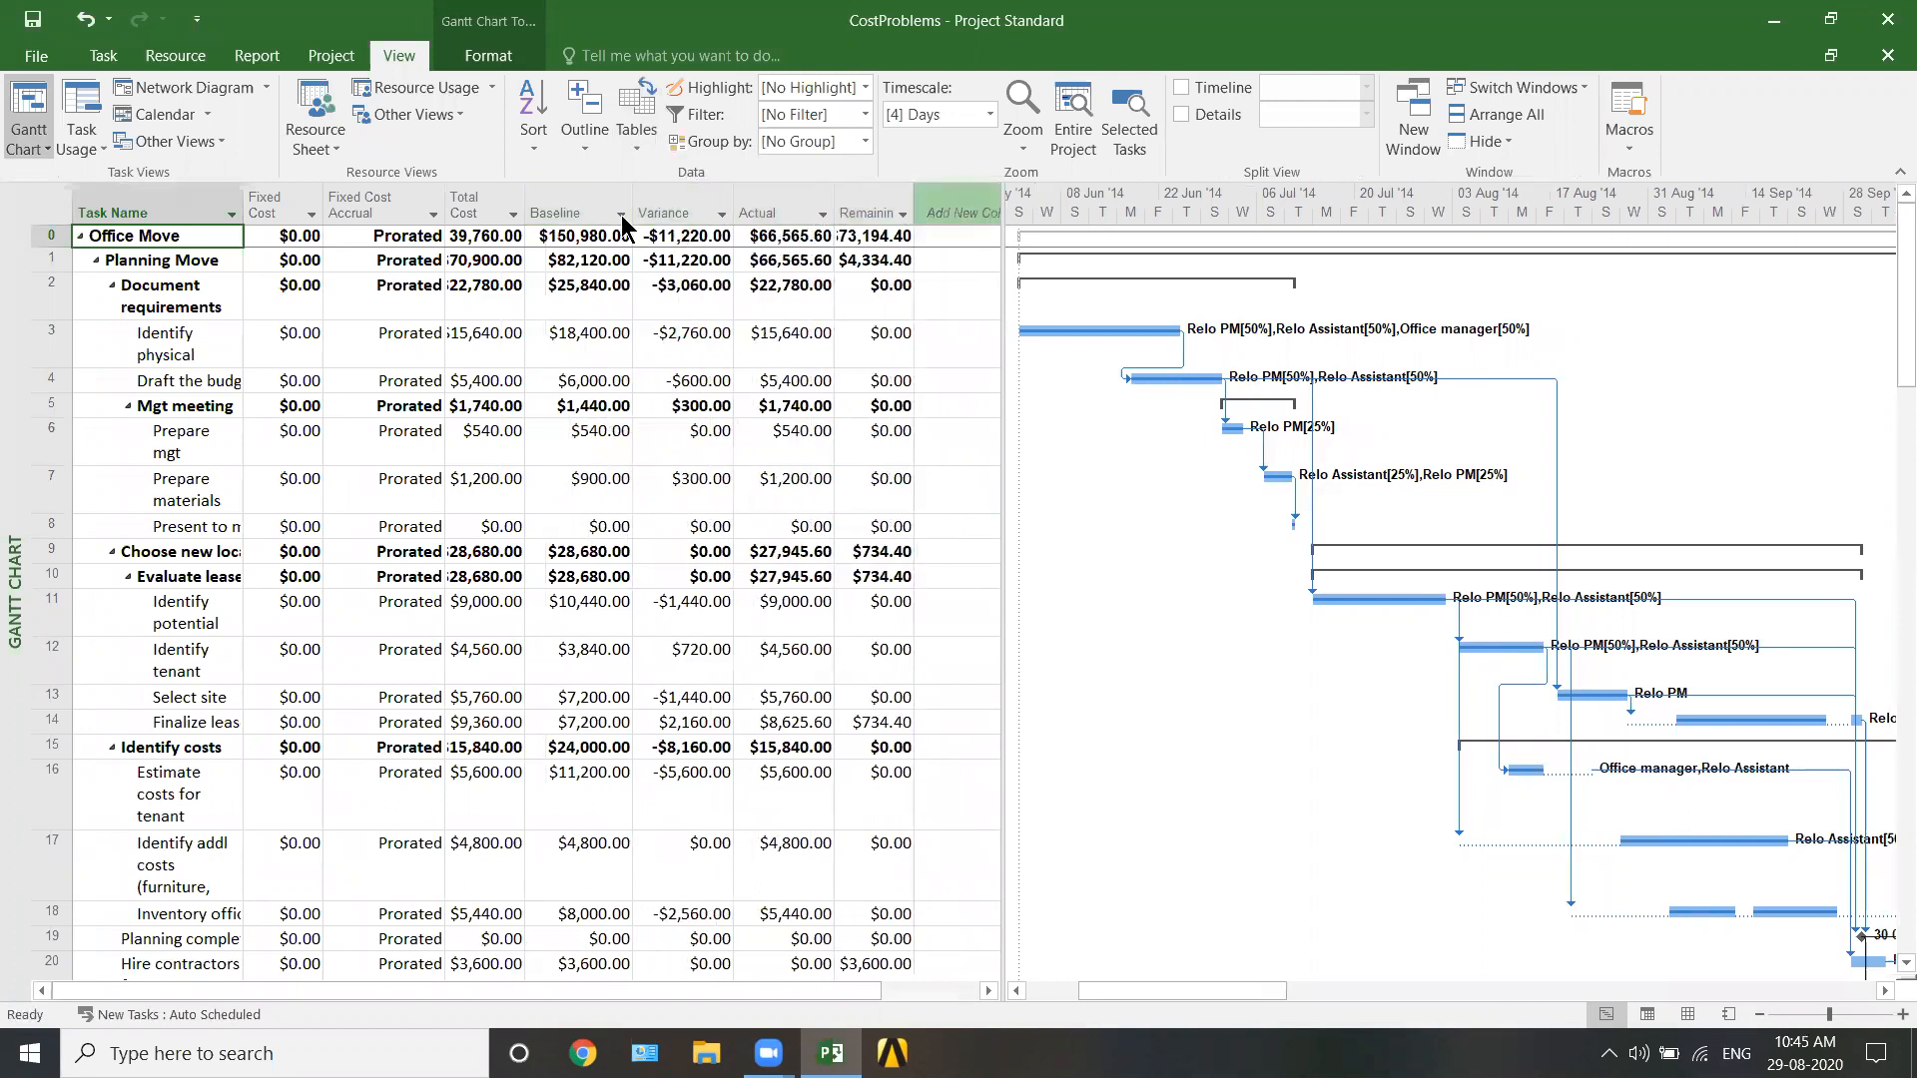
double_click(525, 194)
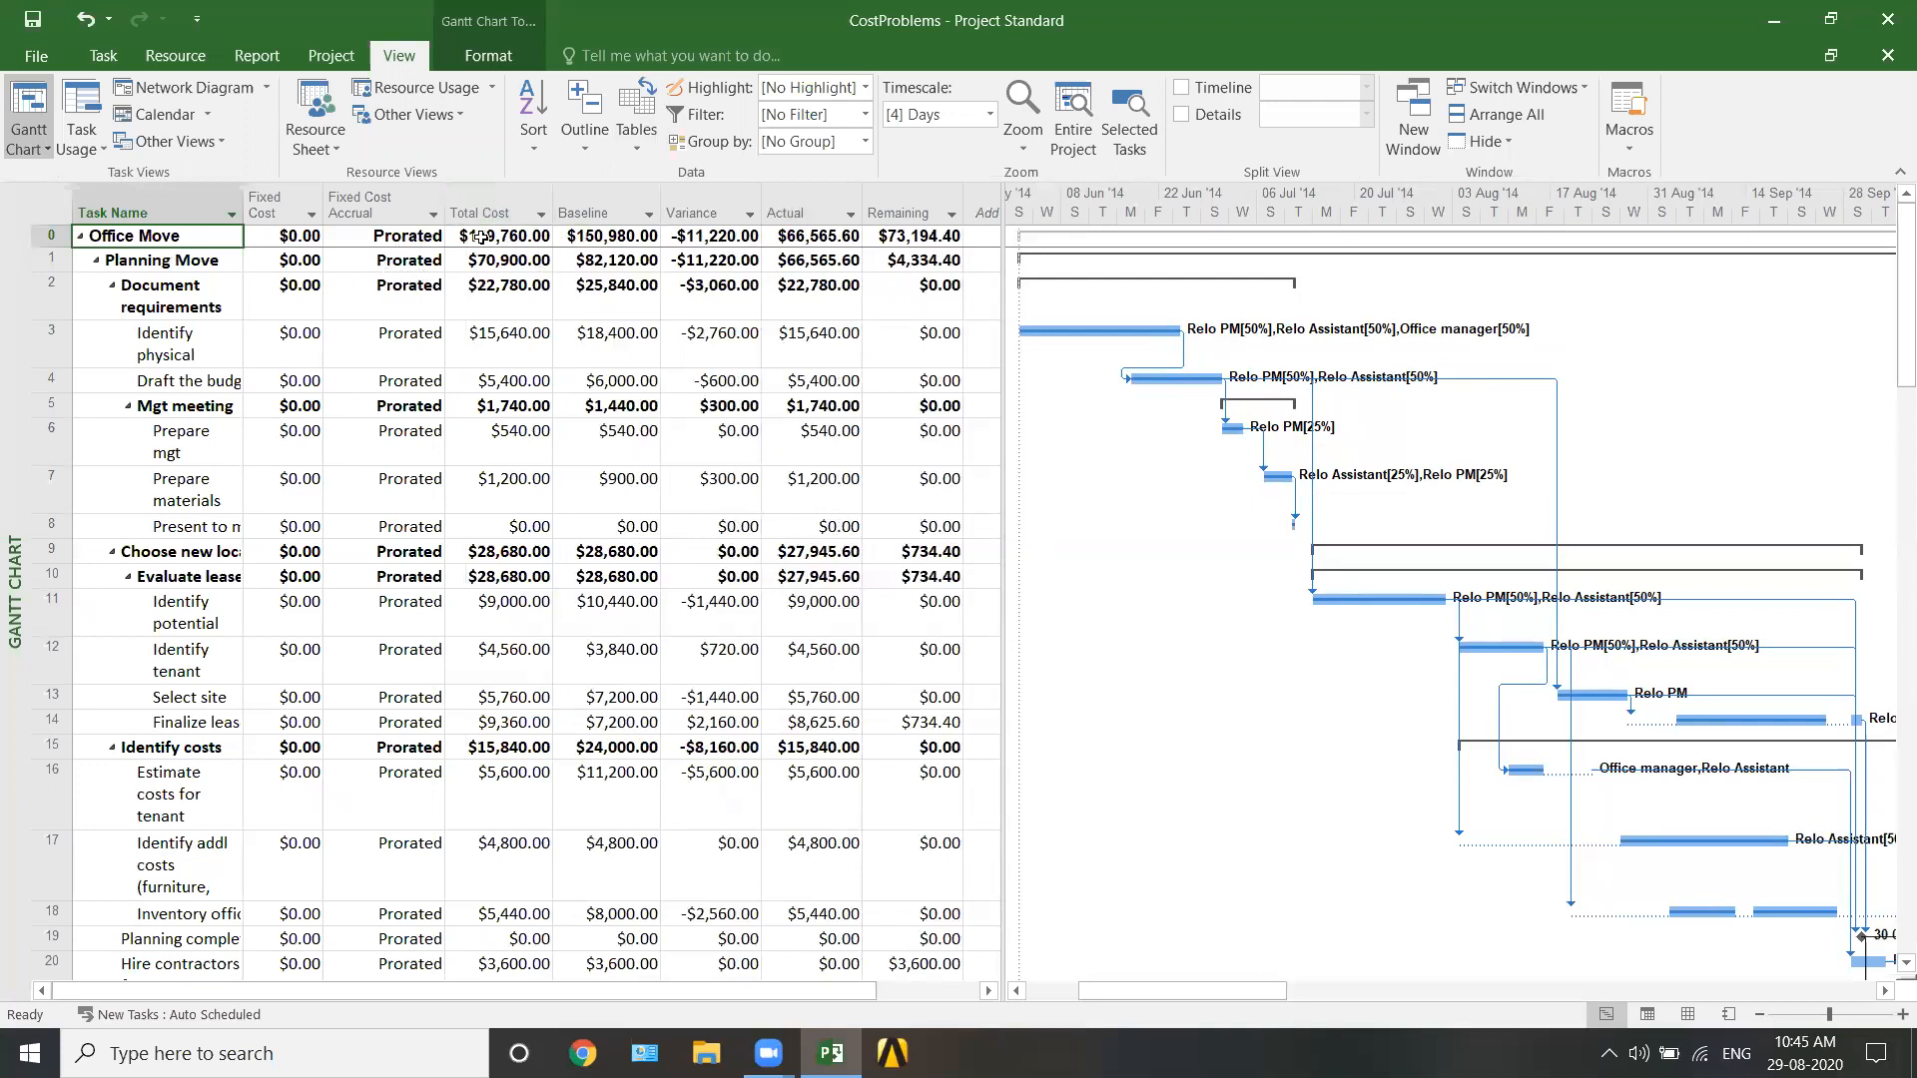
left_click(636, 237)
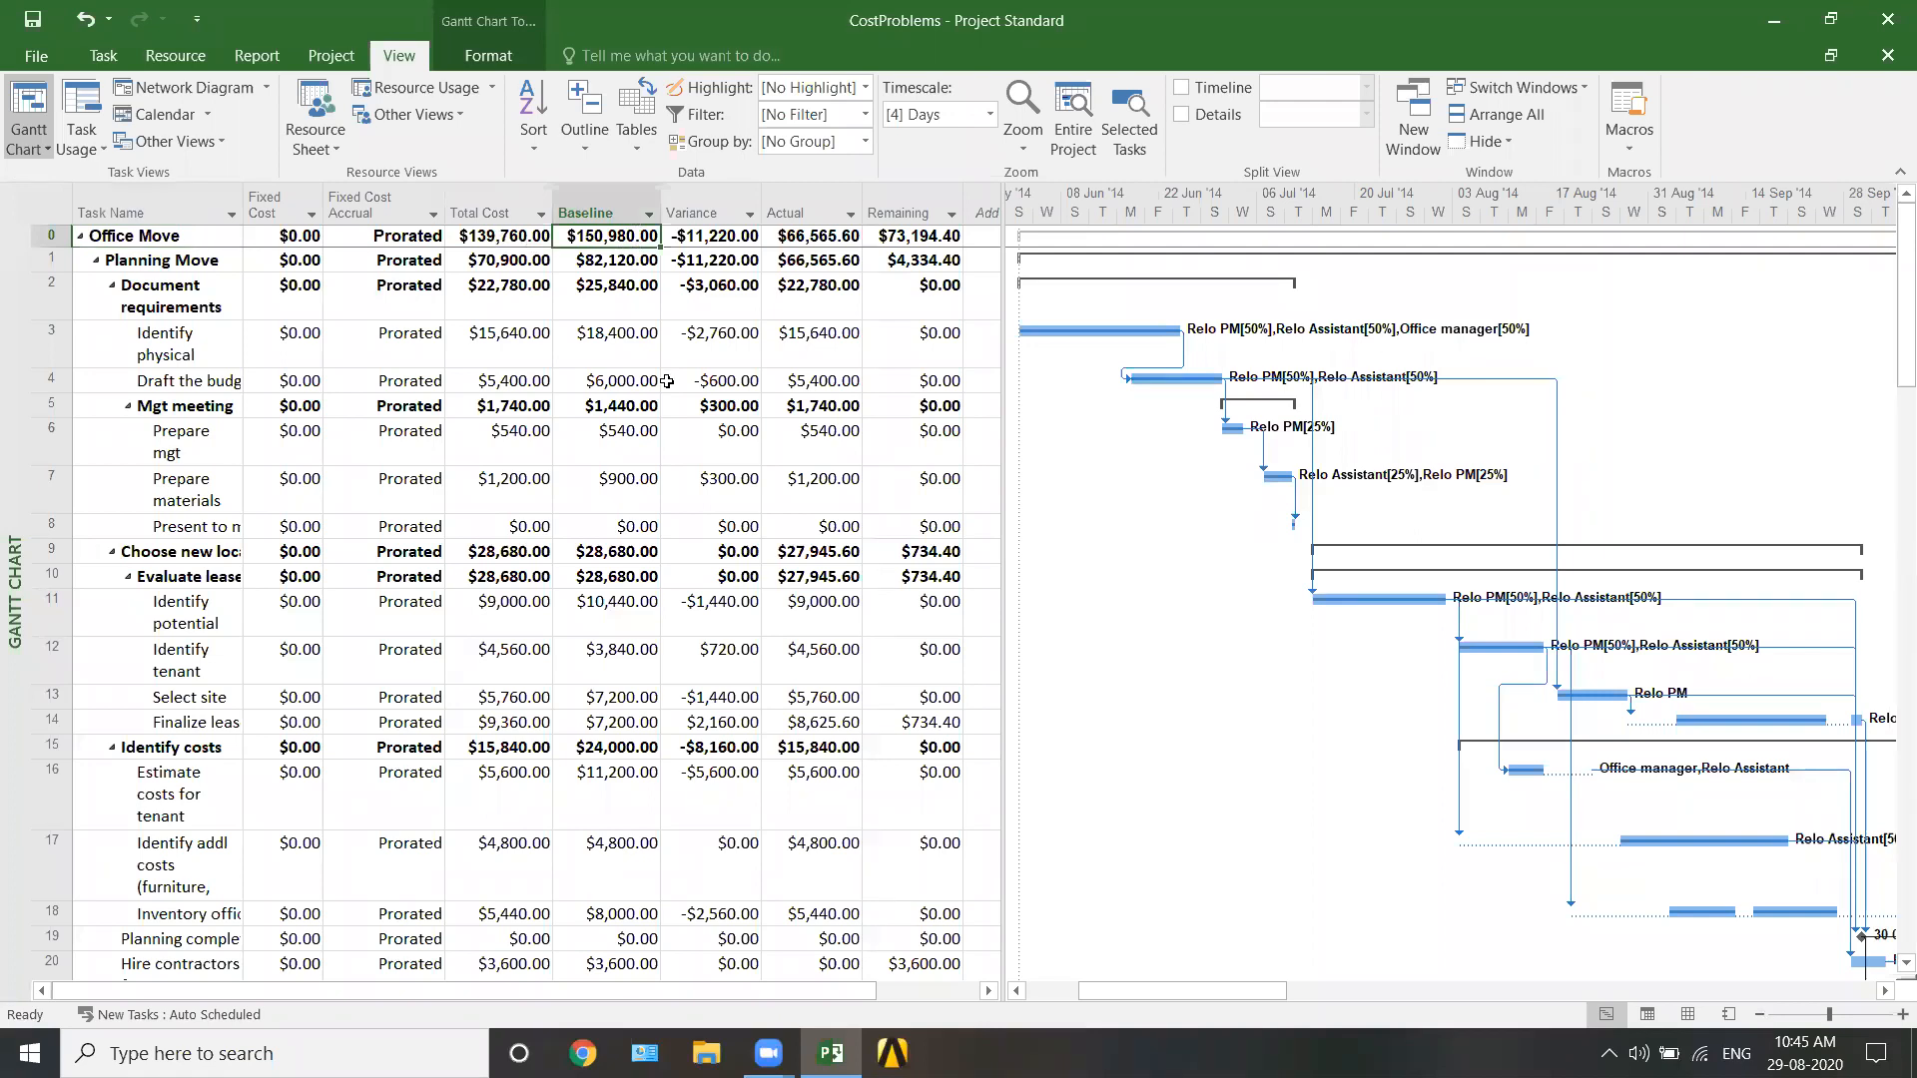
- Check the Office Move summary task's total cost and variance, and filter the task list with the Cost Overbudget filter
left_click(508, 240)
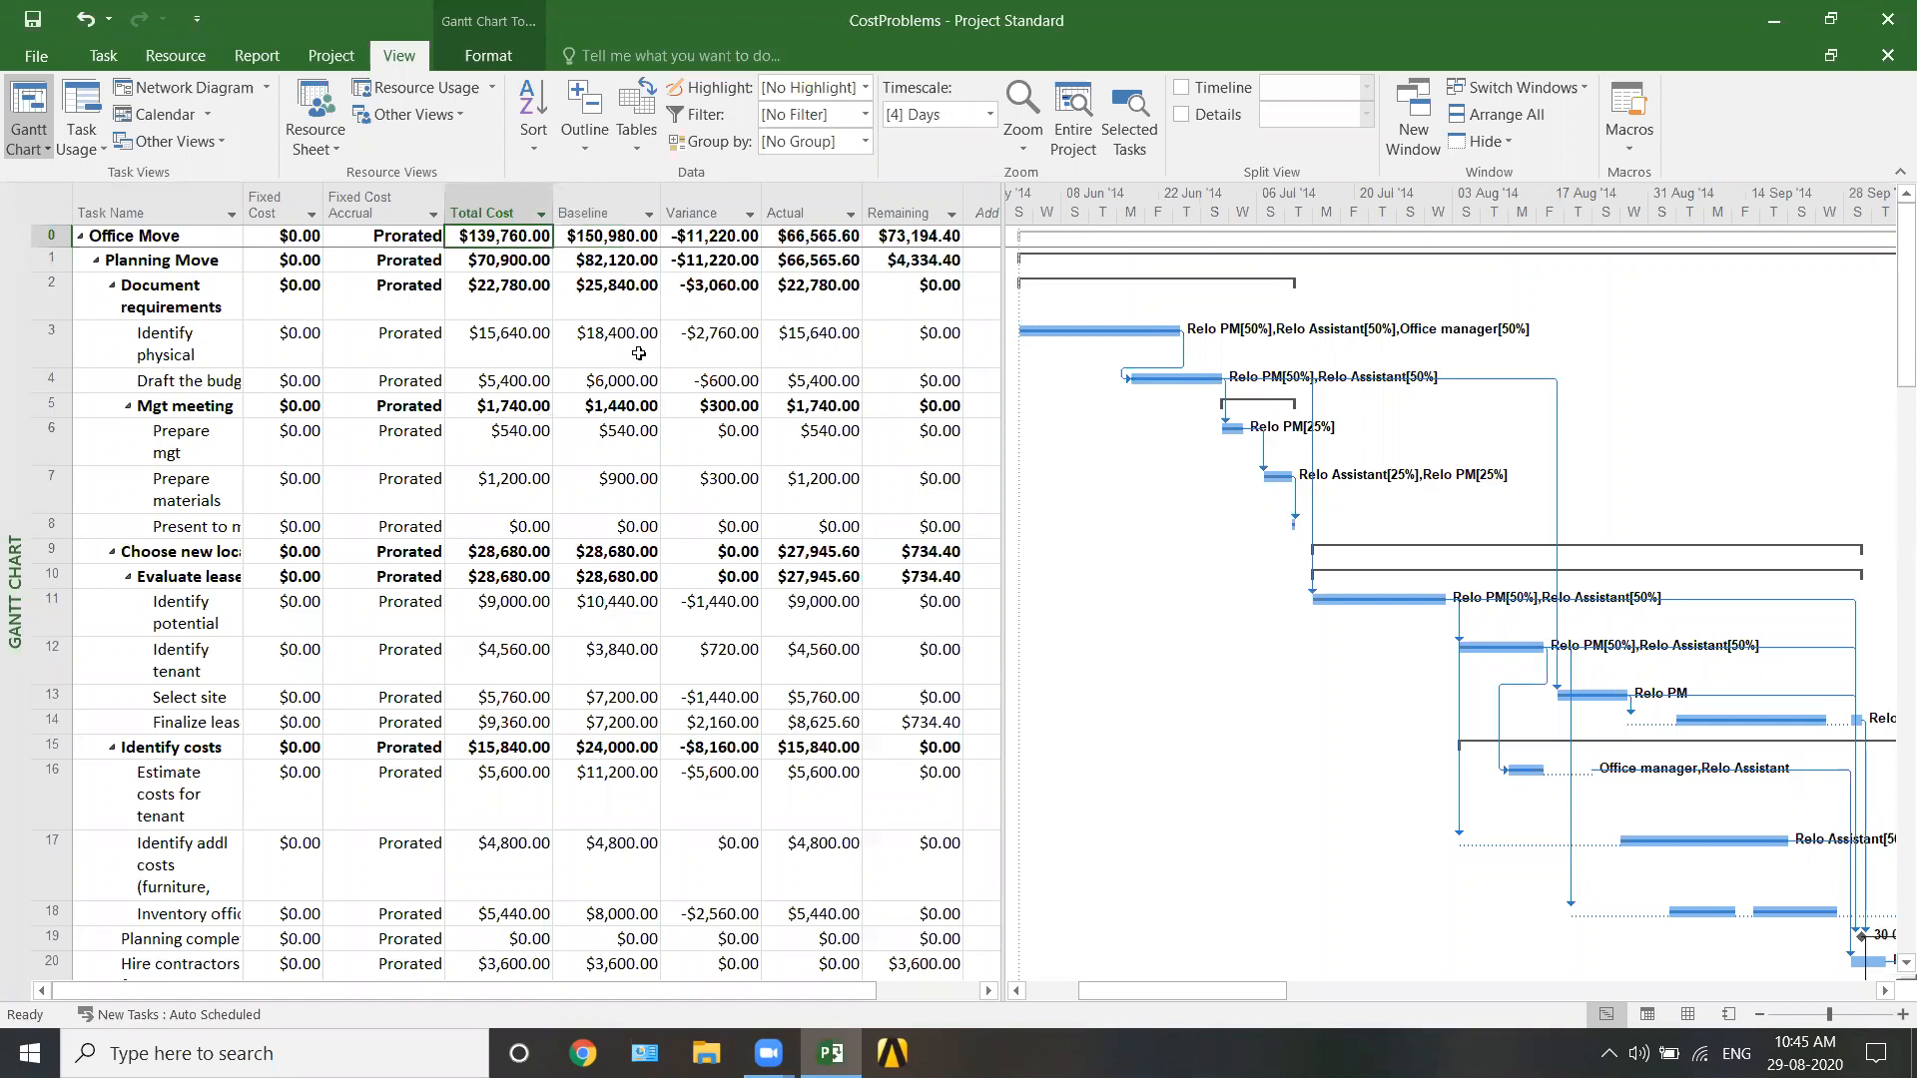
left_click(727, 235)
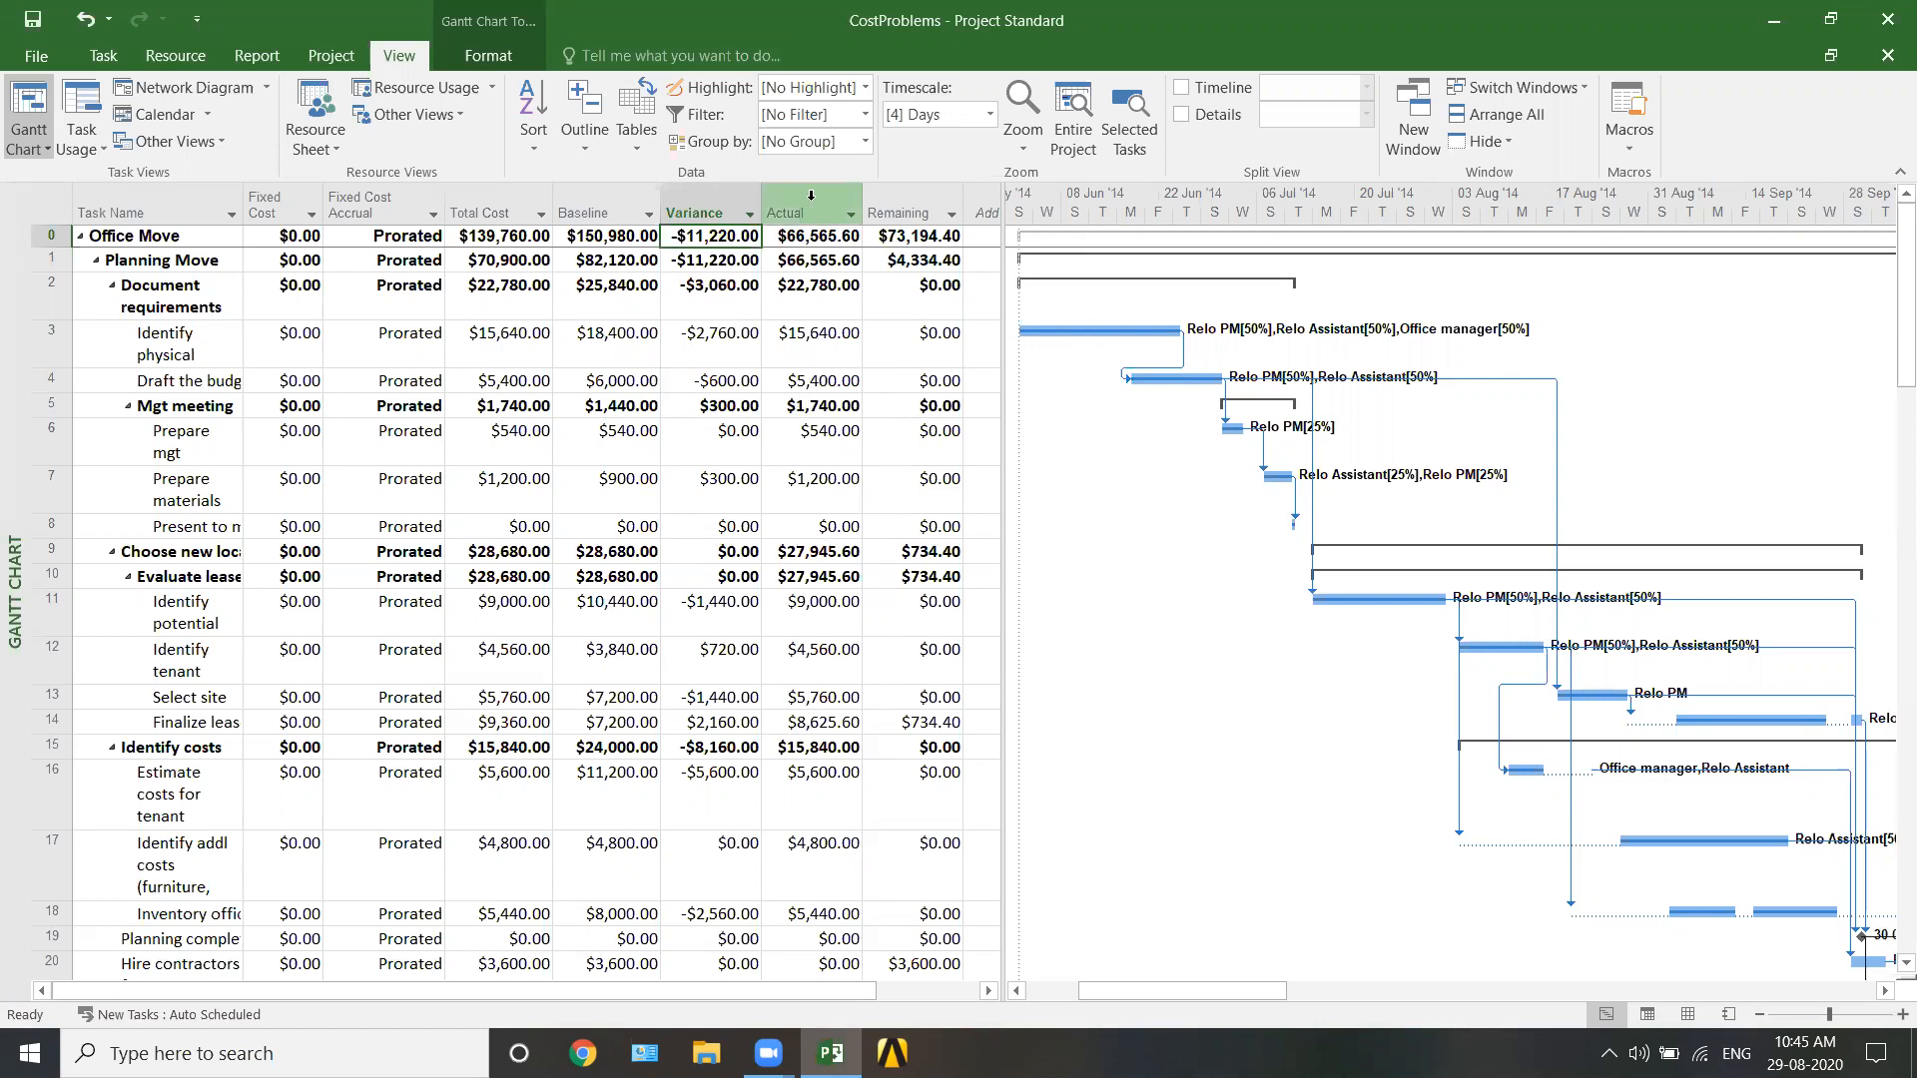
left_click(865, 114)
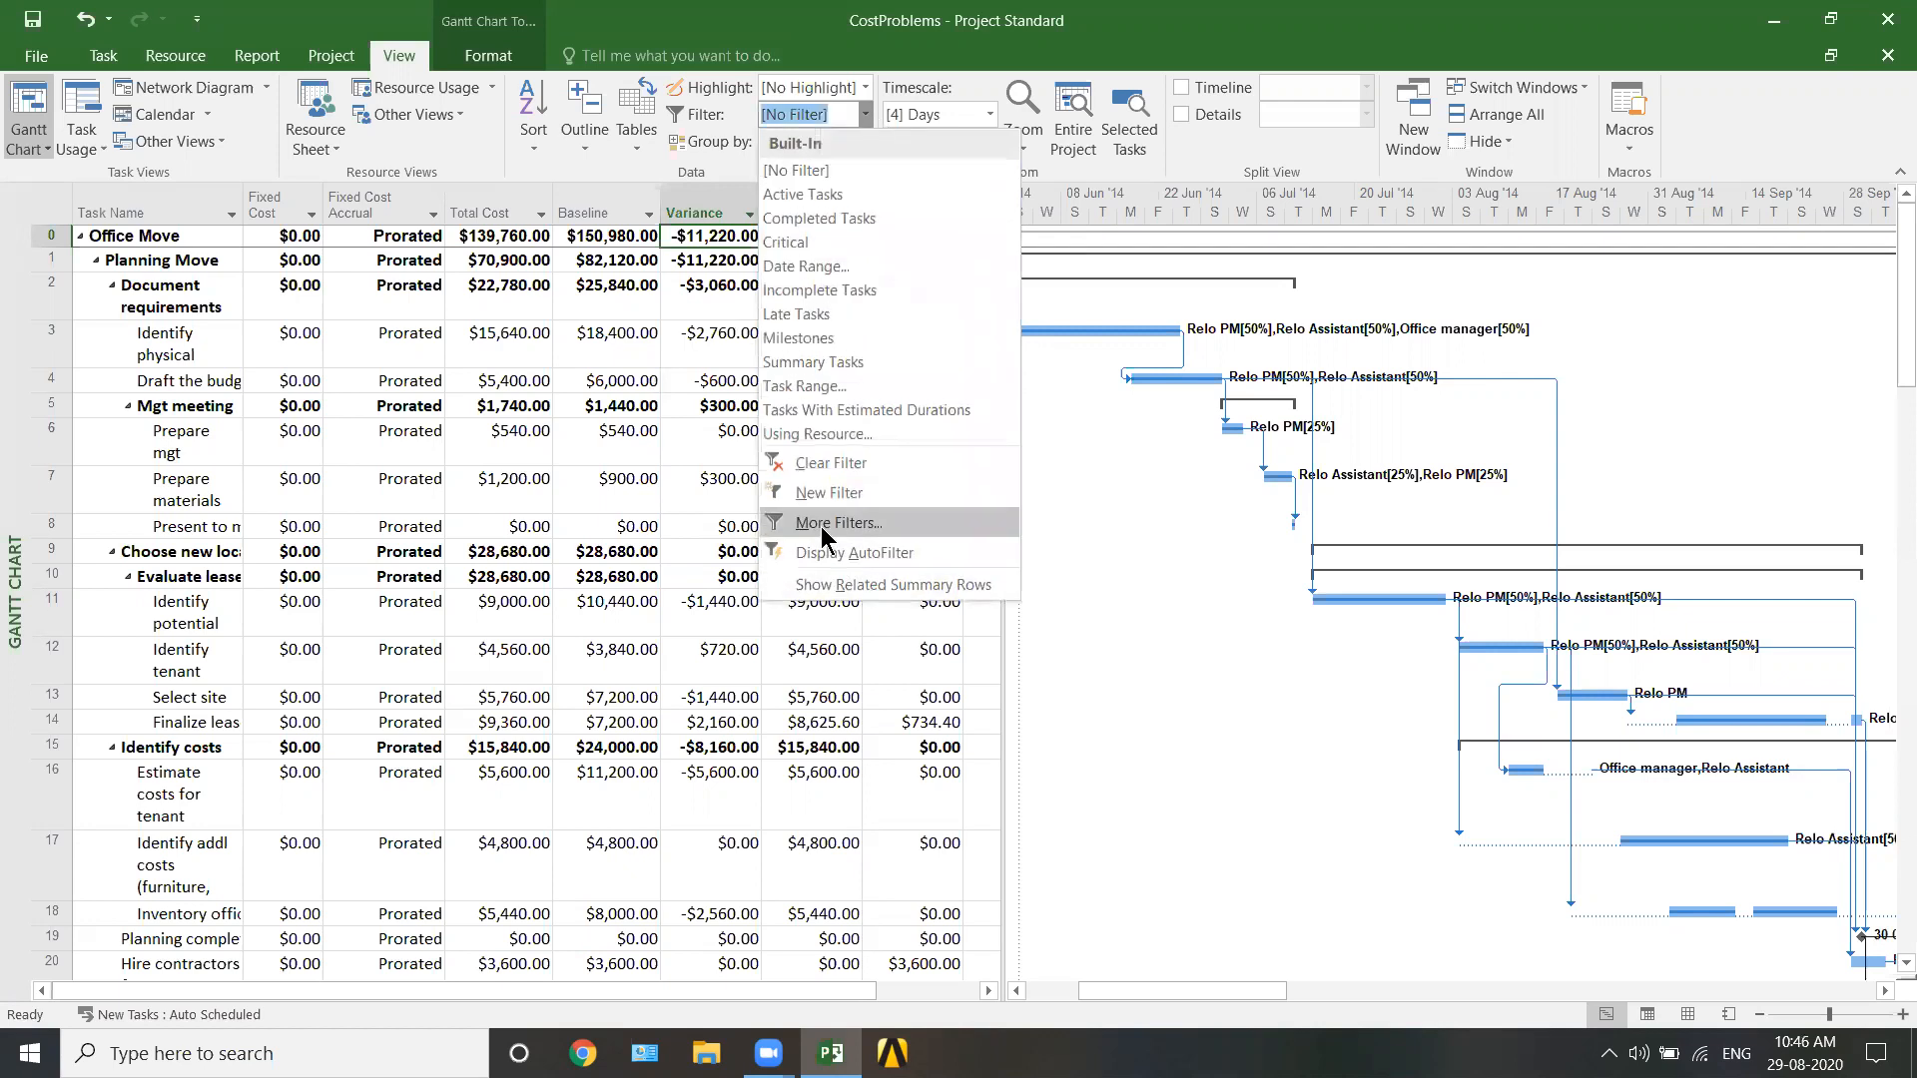
left_click(821, 530)
mouse_move(639, 189)
left_mouse_down()
mouse_move(642, 265)
mouse_move(639, 192)
left_mouse_up()
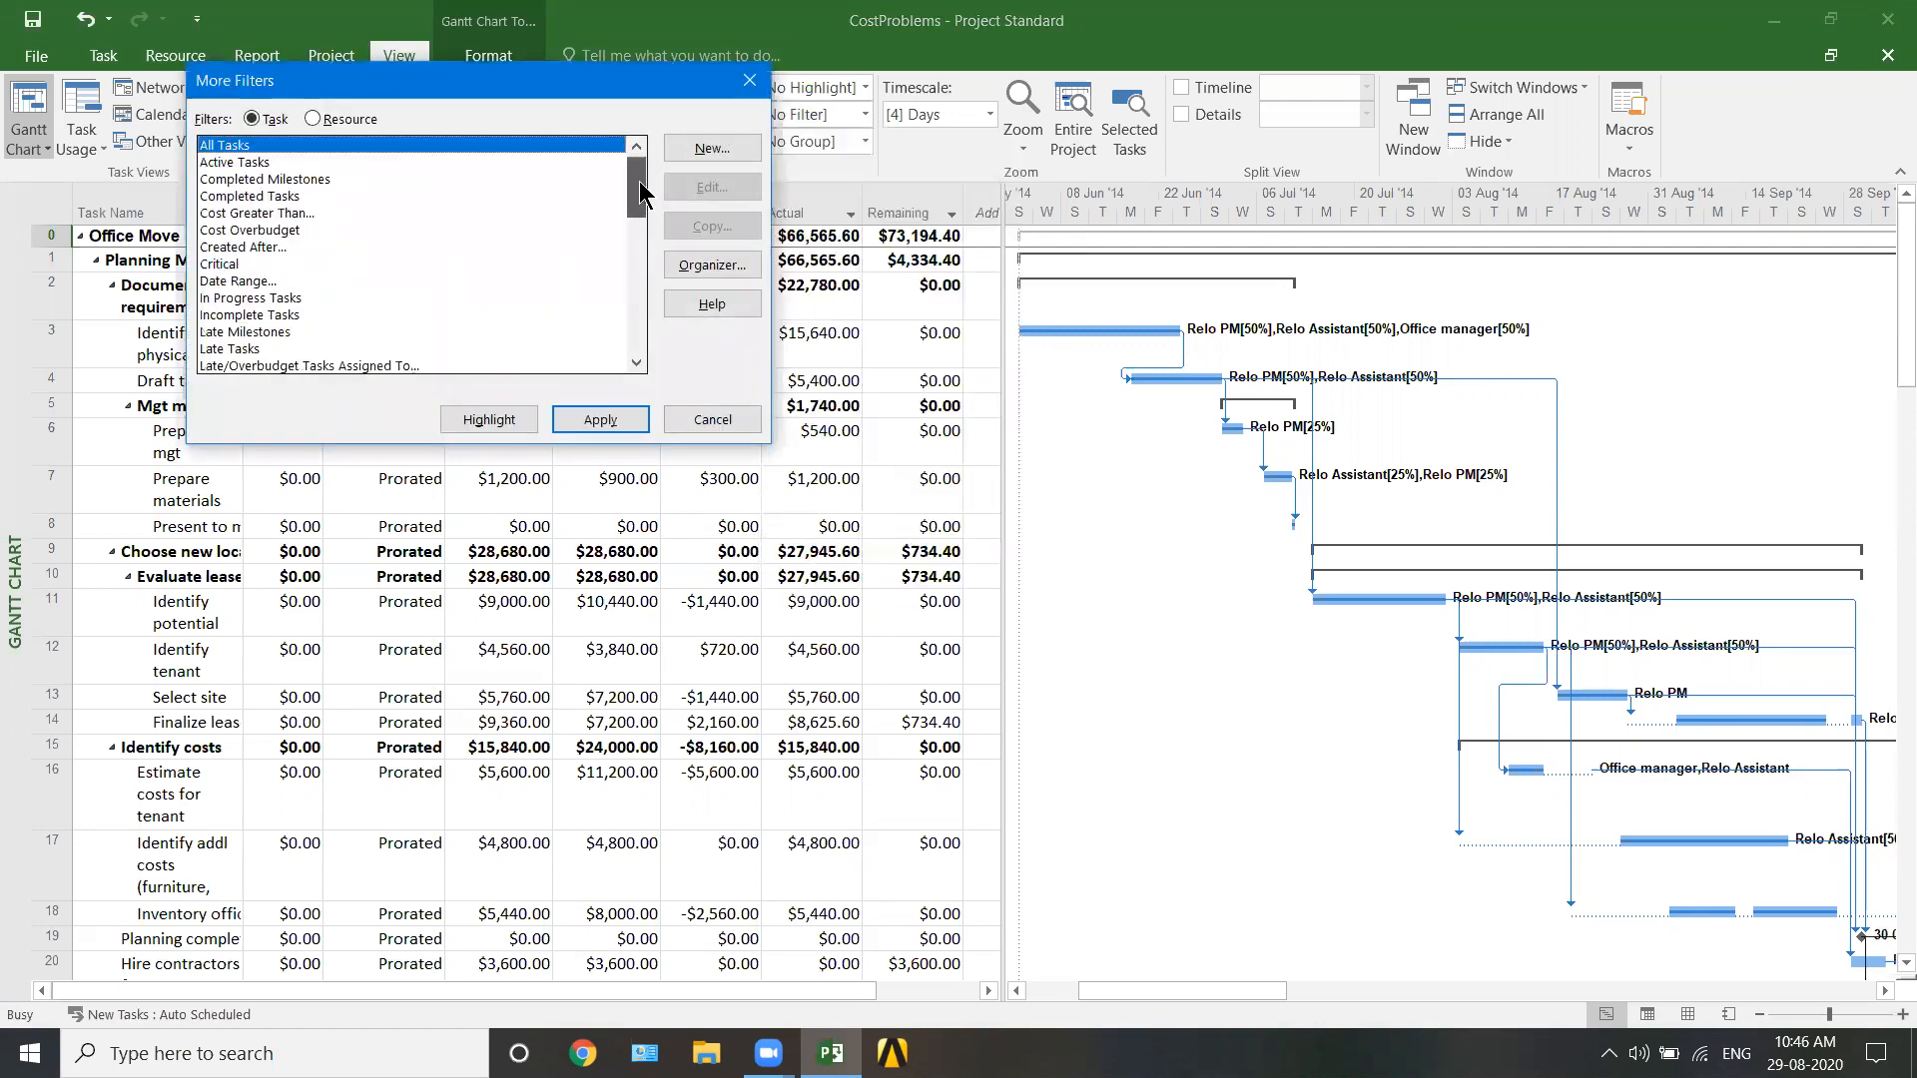
left_click(248, 230)
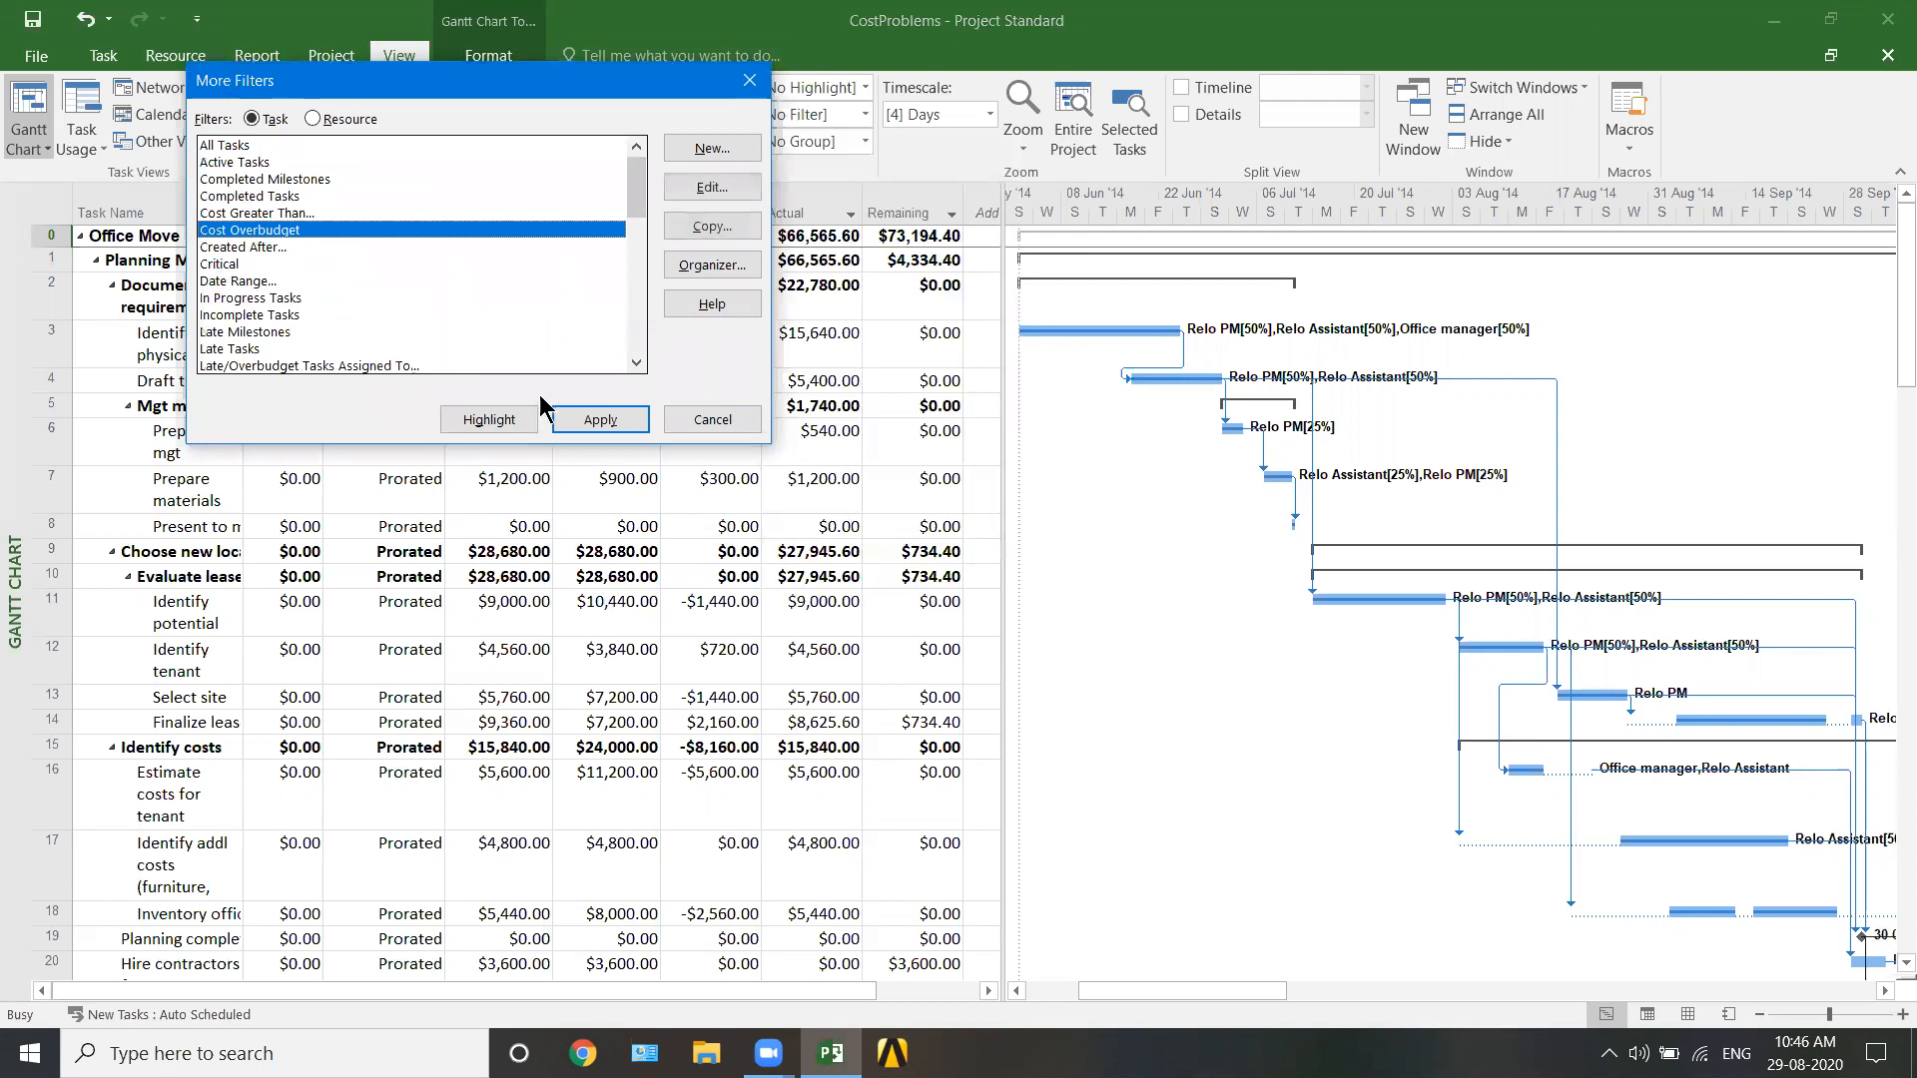
left_click(600, 420)
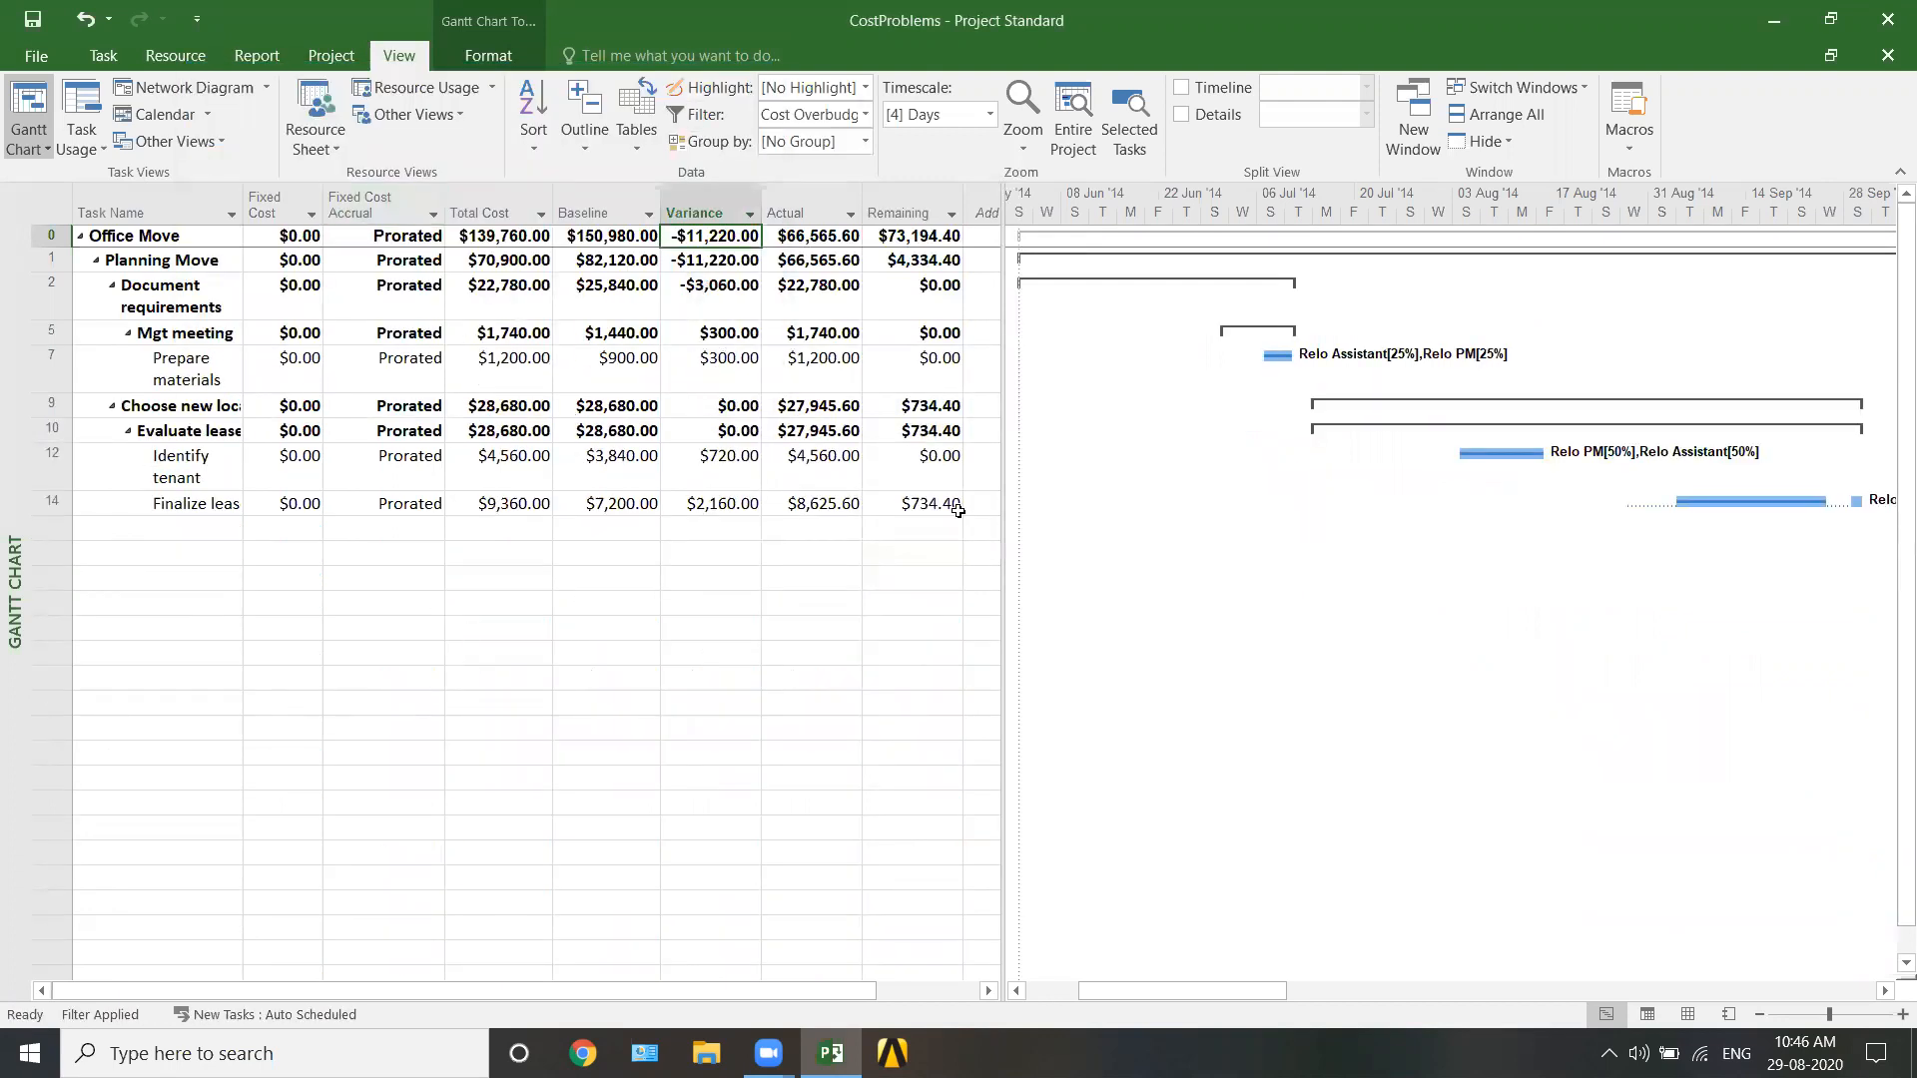
- Compare total cost against baseline for the Mgt meeting summary task, and check the baseline cost of the Finalize lease task
left_click(602, 335)
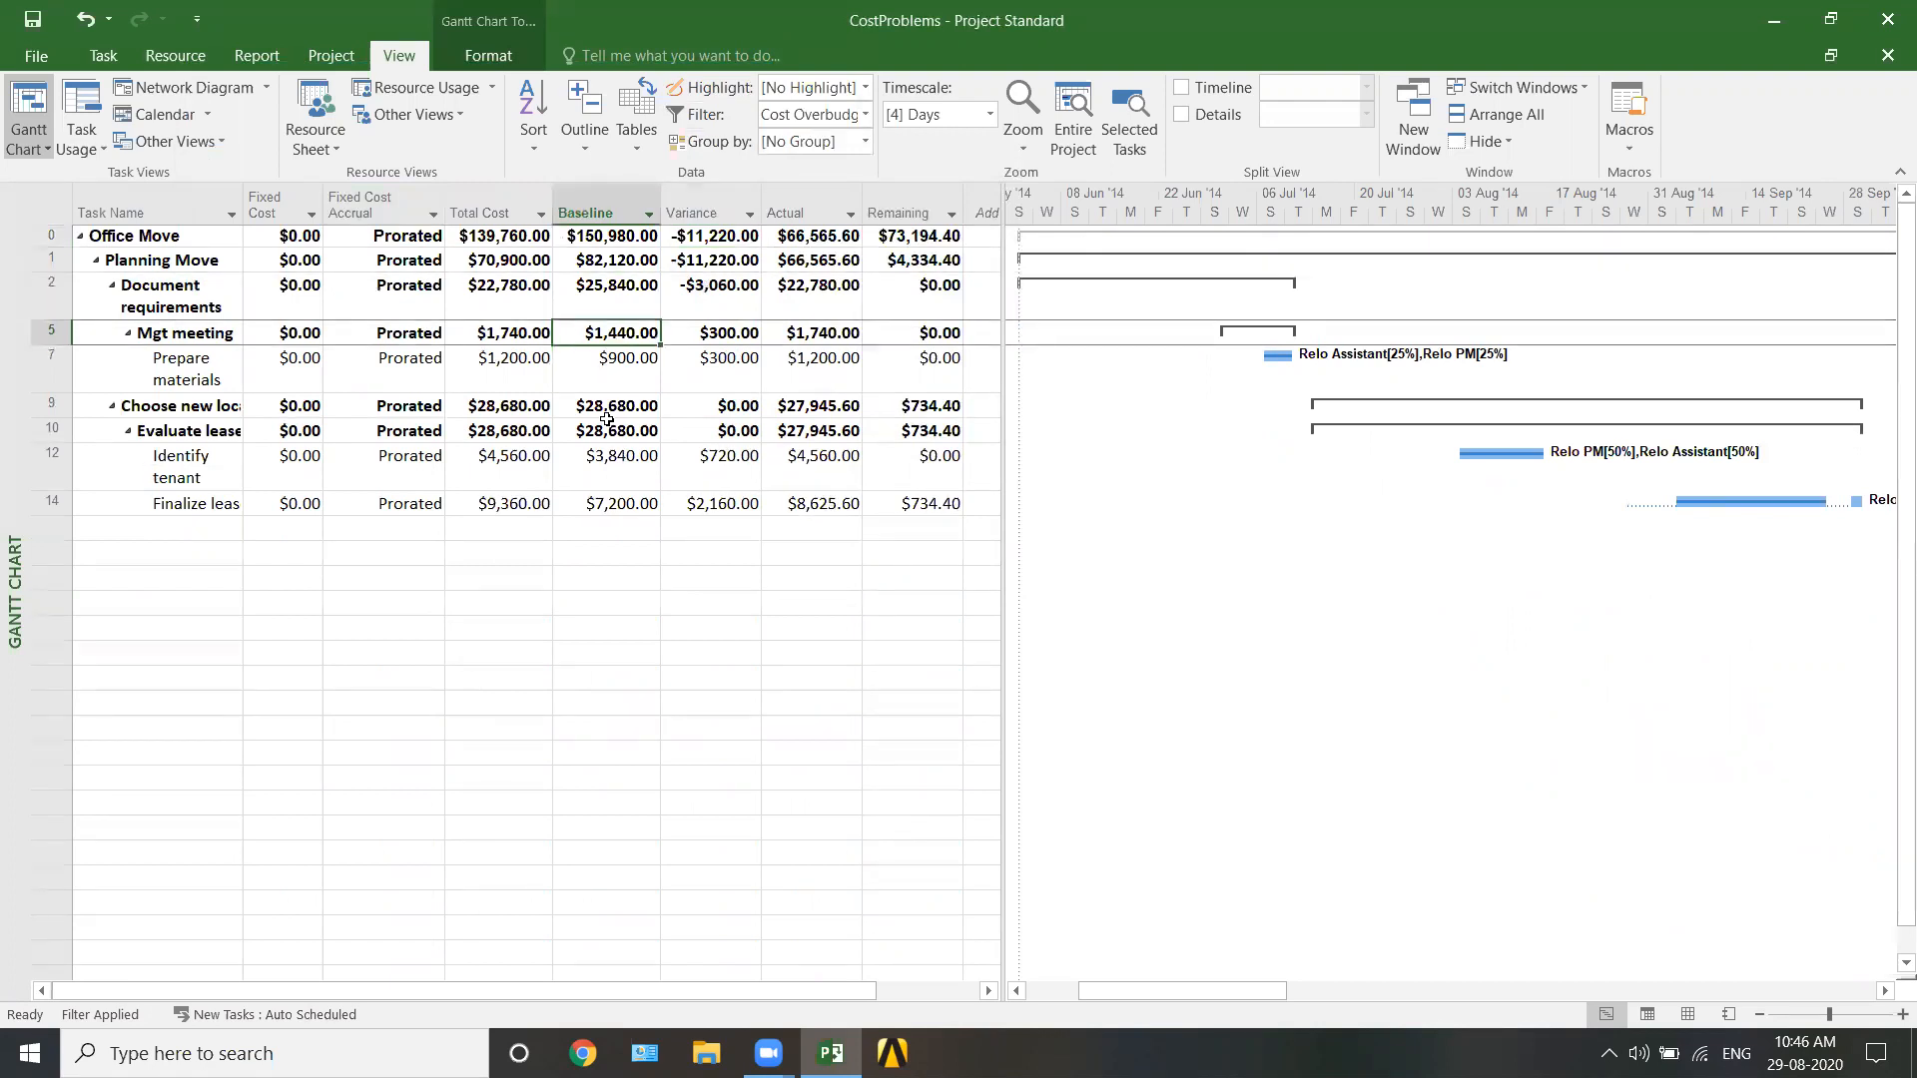
left_click(499, 338)
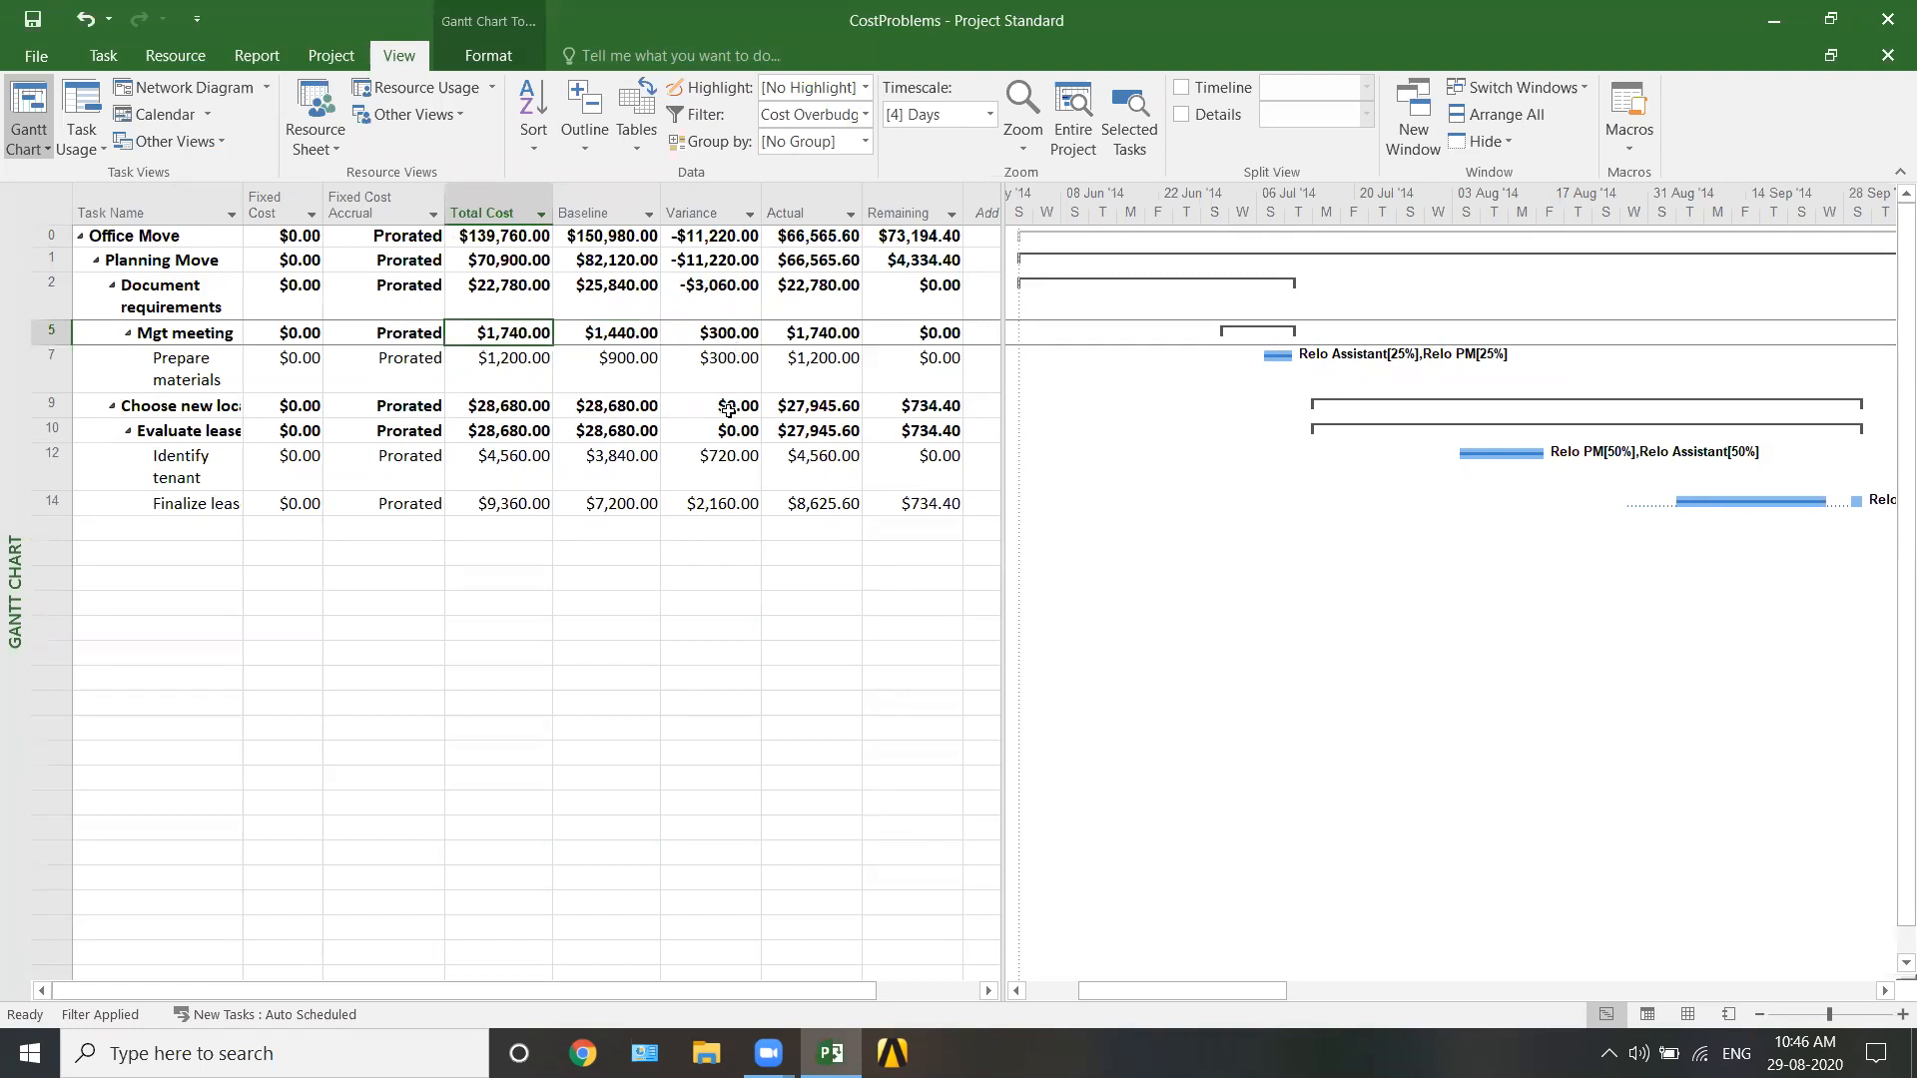
left_click(640, 508)
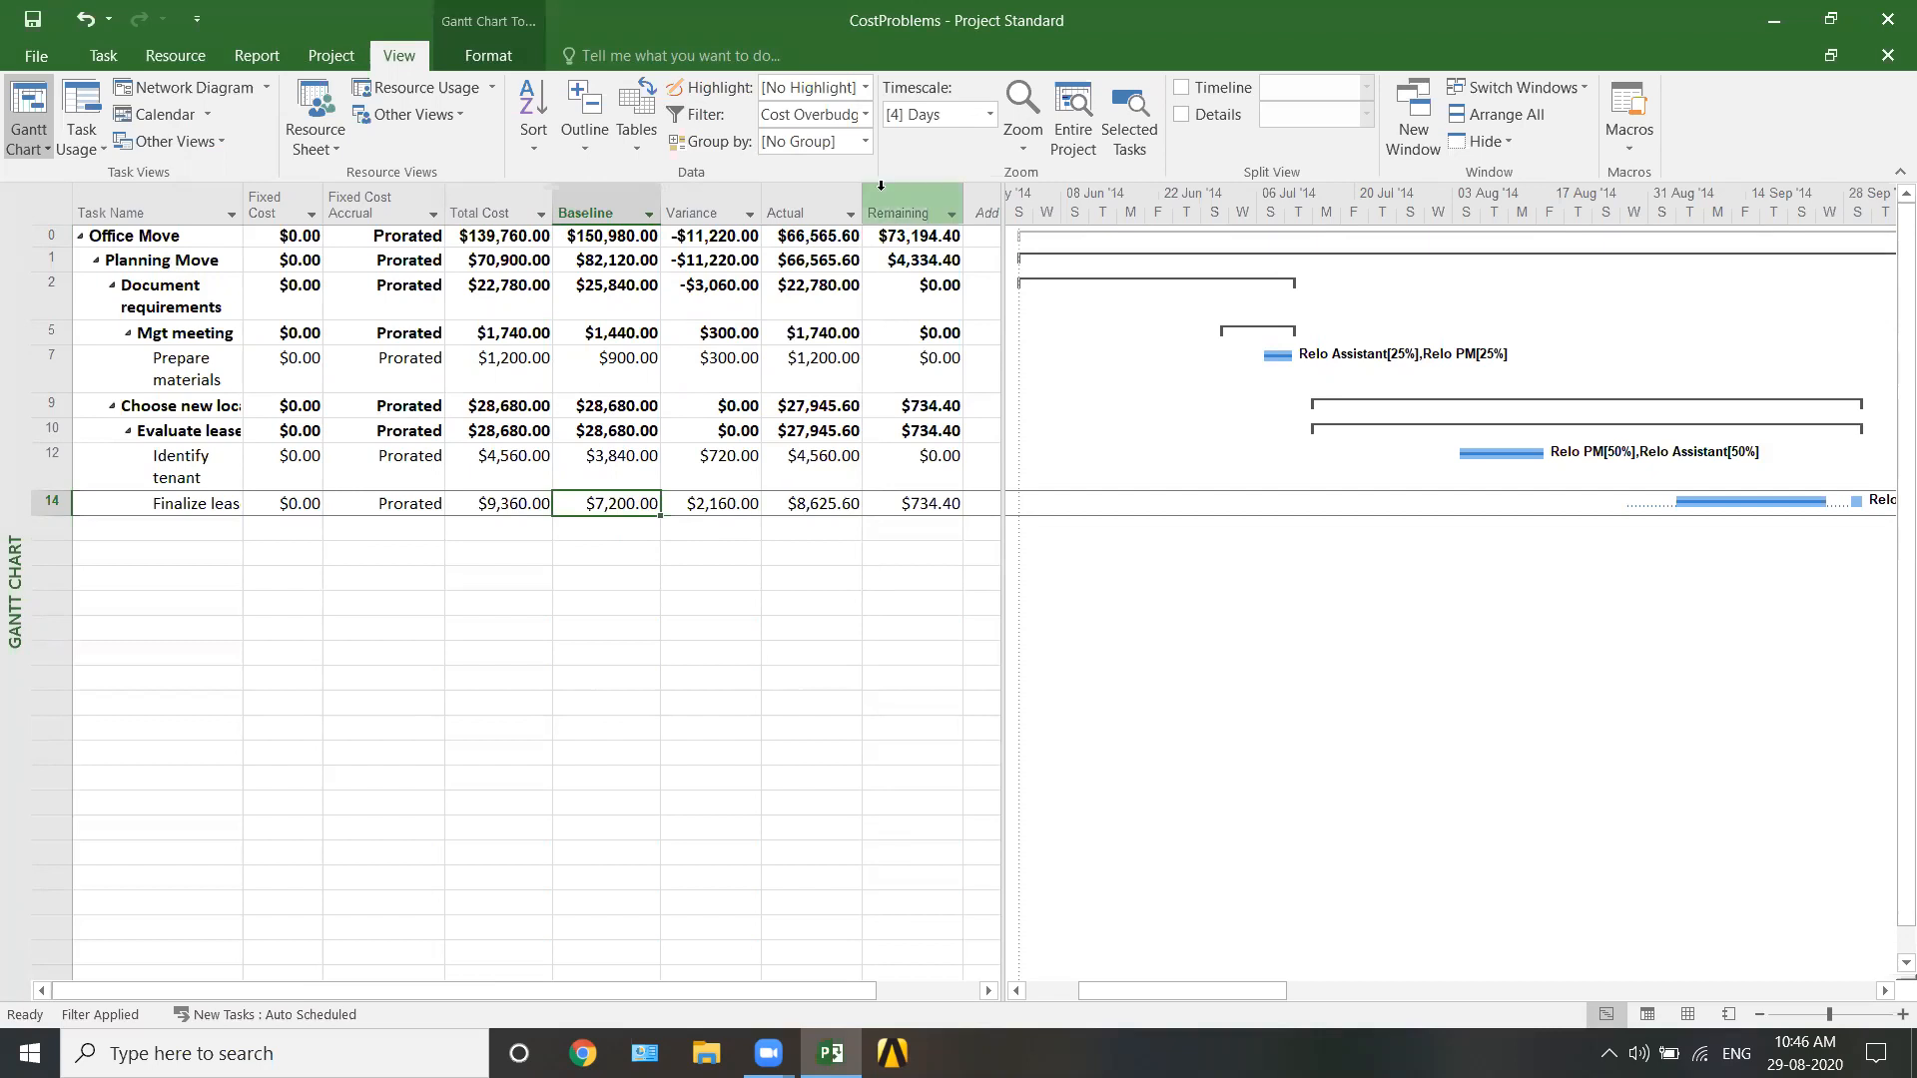
- Replace the current task filter with the Work Overbudget filter, keeping the Cost table displayed
left_click(867, 115)
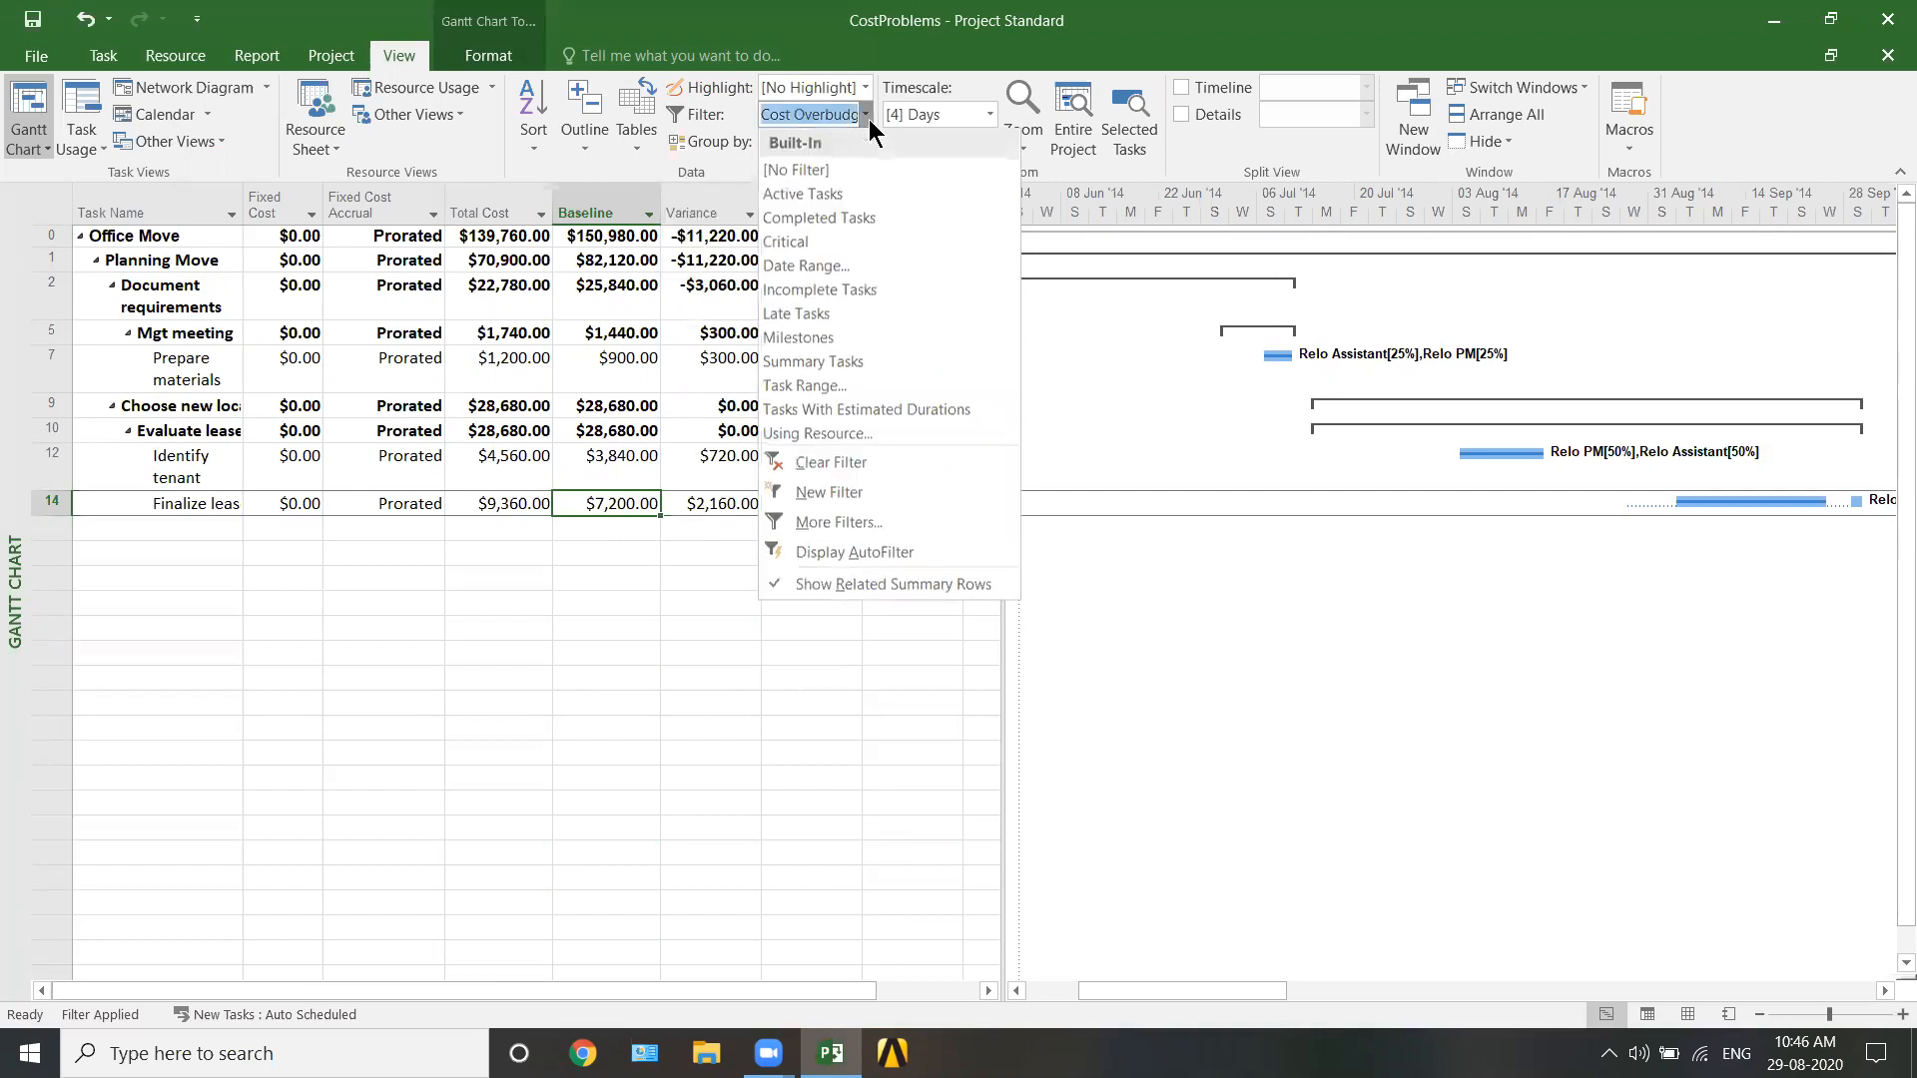
left_click(879, 525)
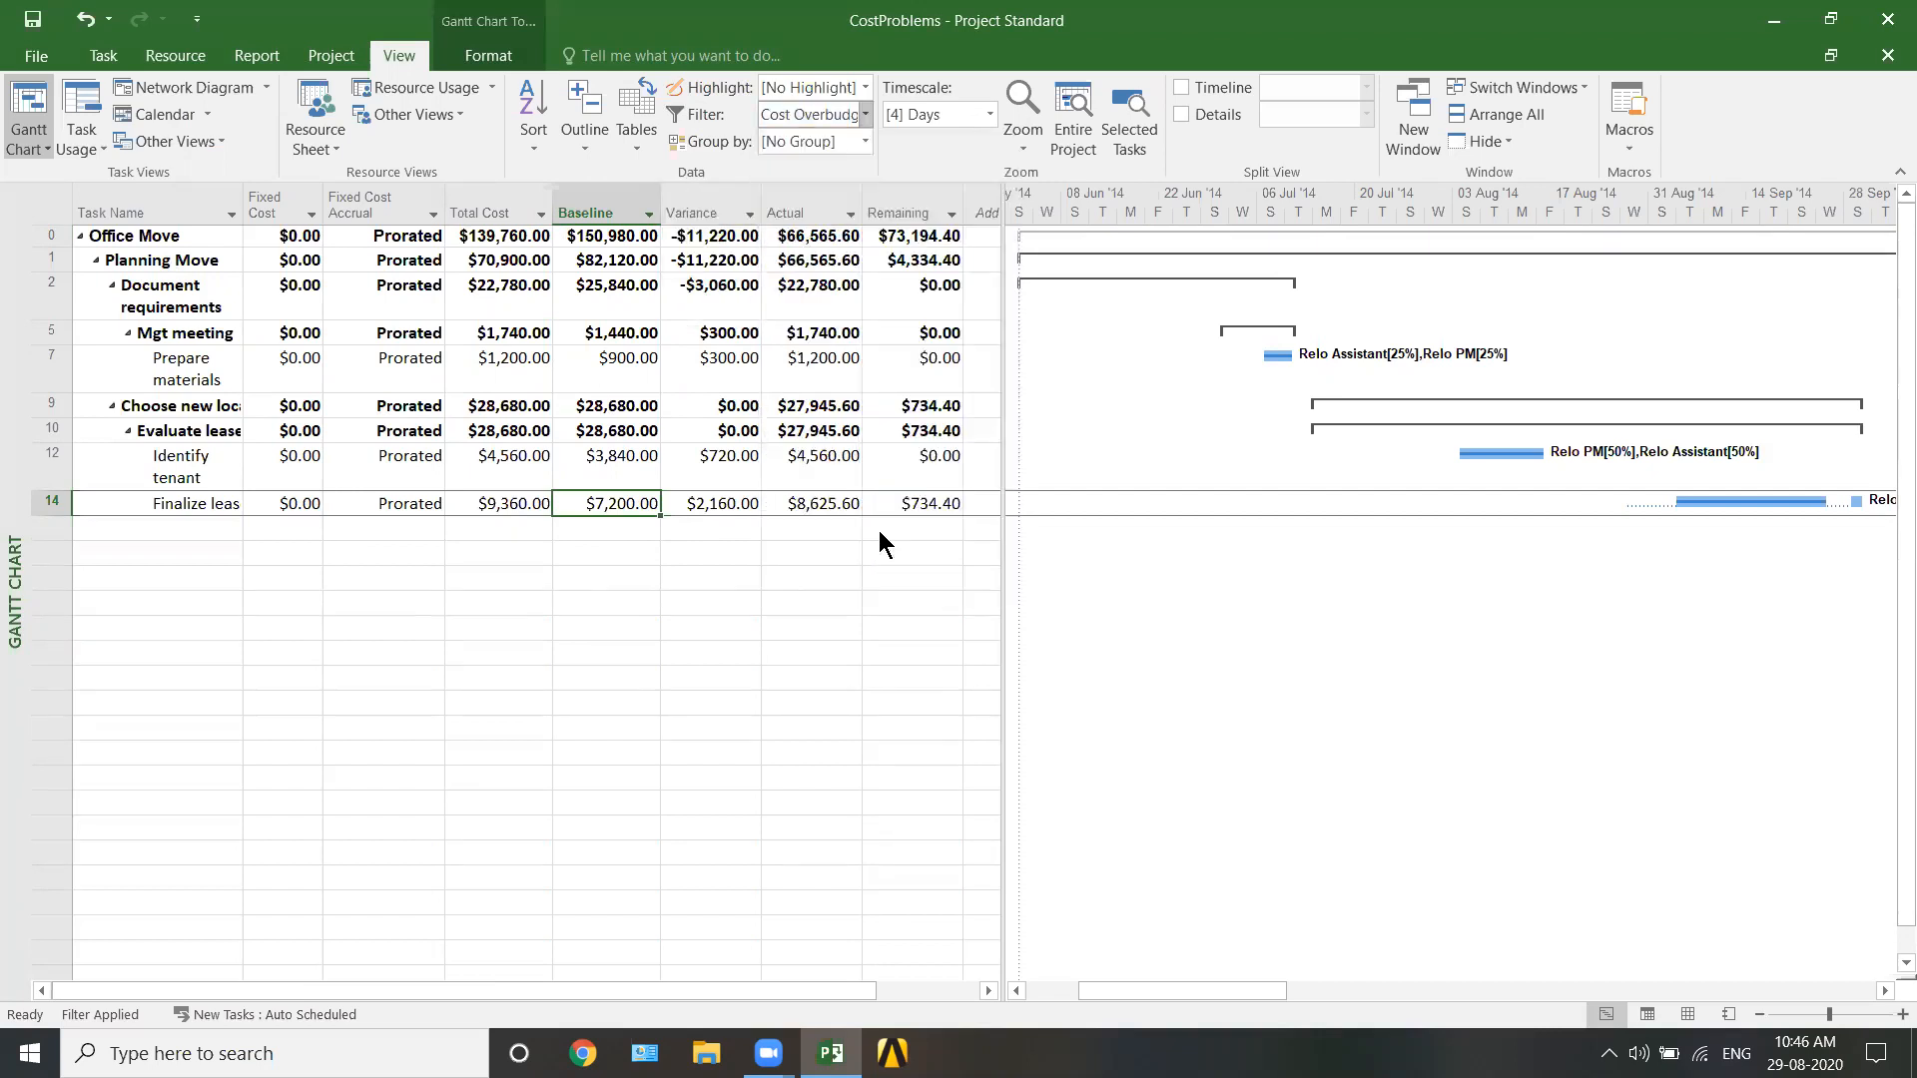
left_click_drag(636, 218, 635, 351)
left_click(330, 365)
left_click(596, 420)
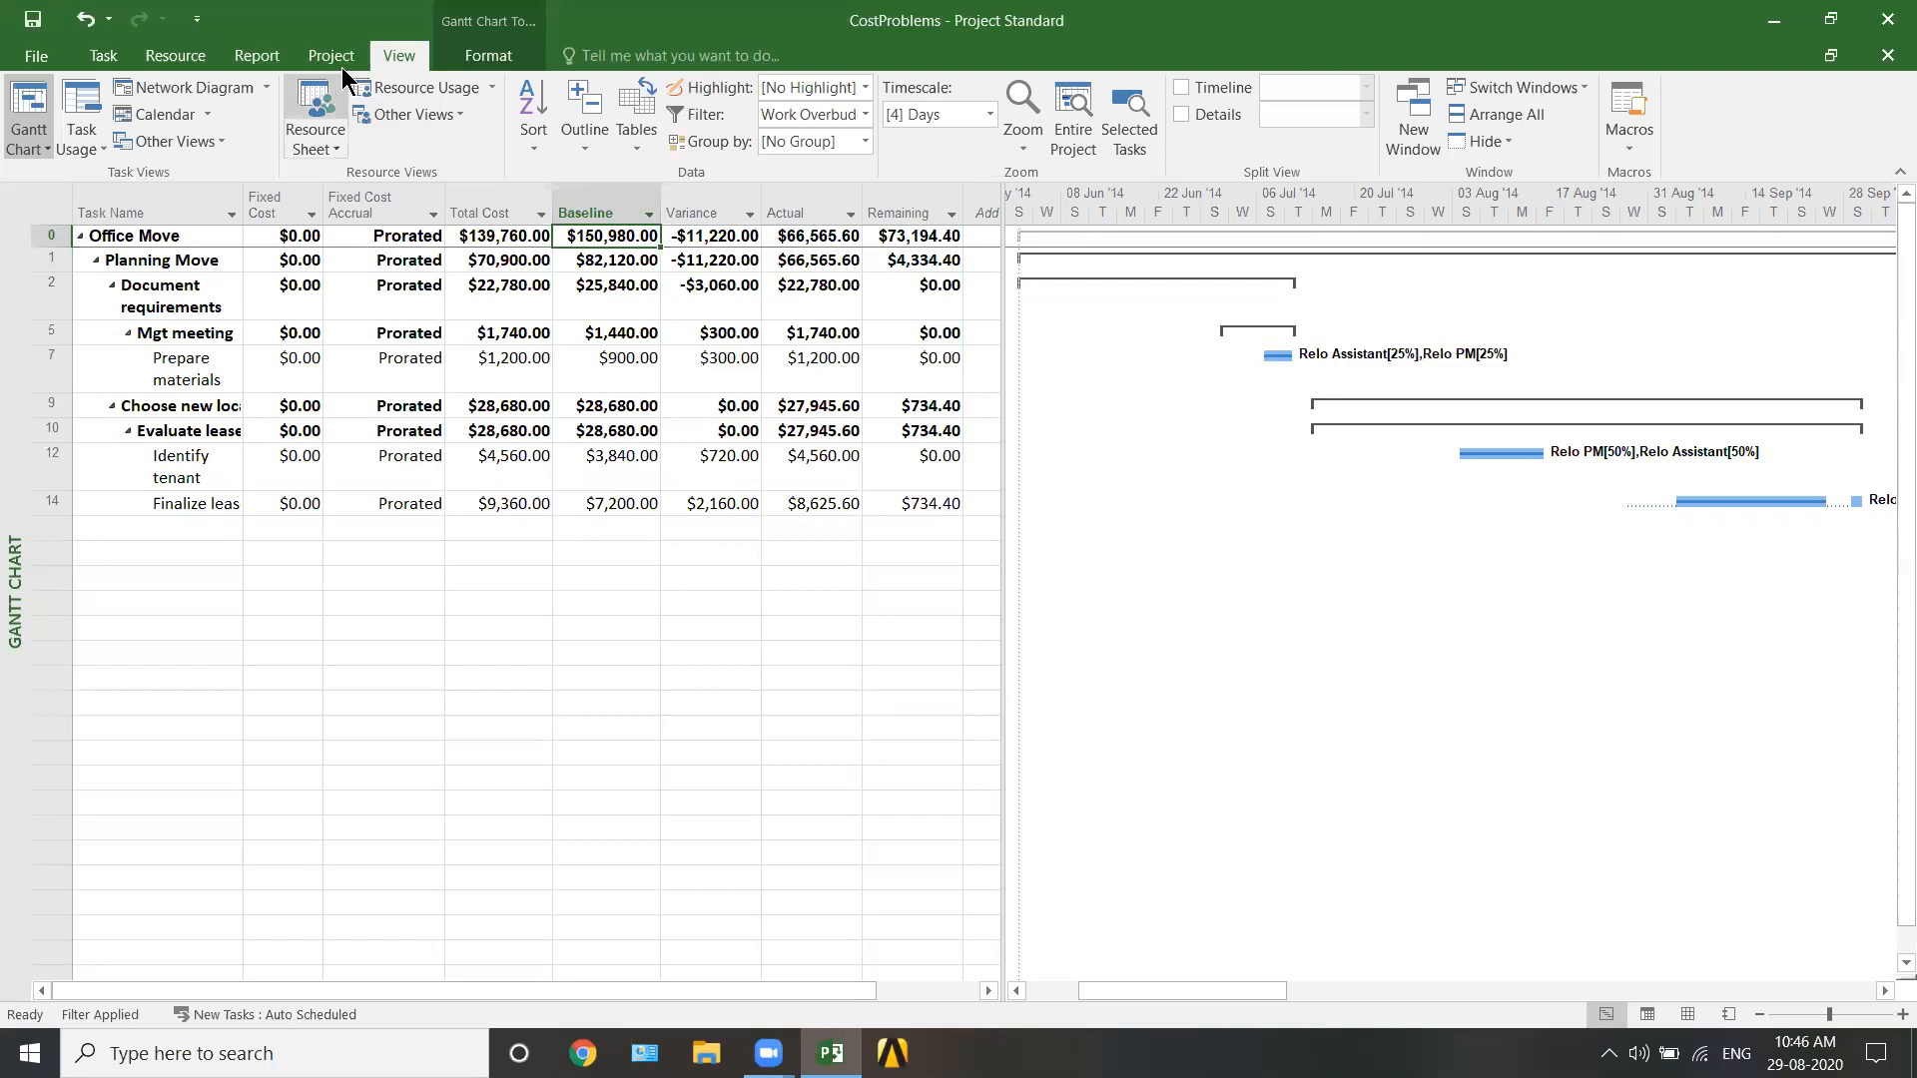
- Open the Cost Overview dashboard report and examine the Planning Move bar in its Cost Status chart
left_click(254, 56)
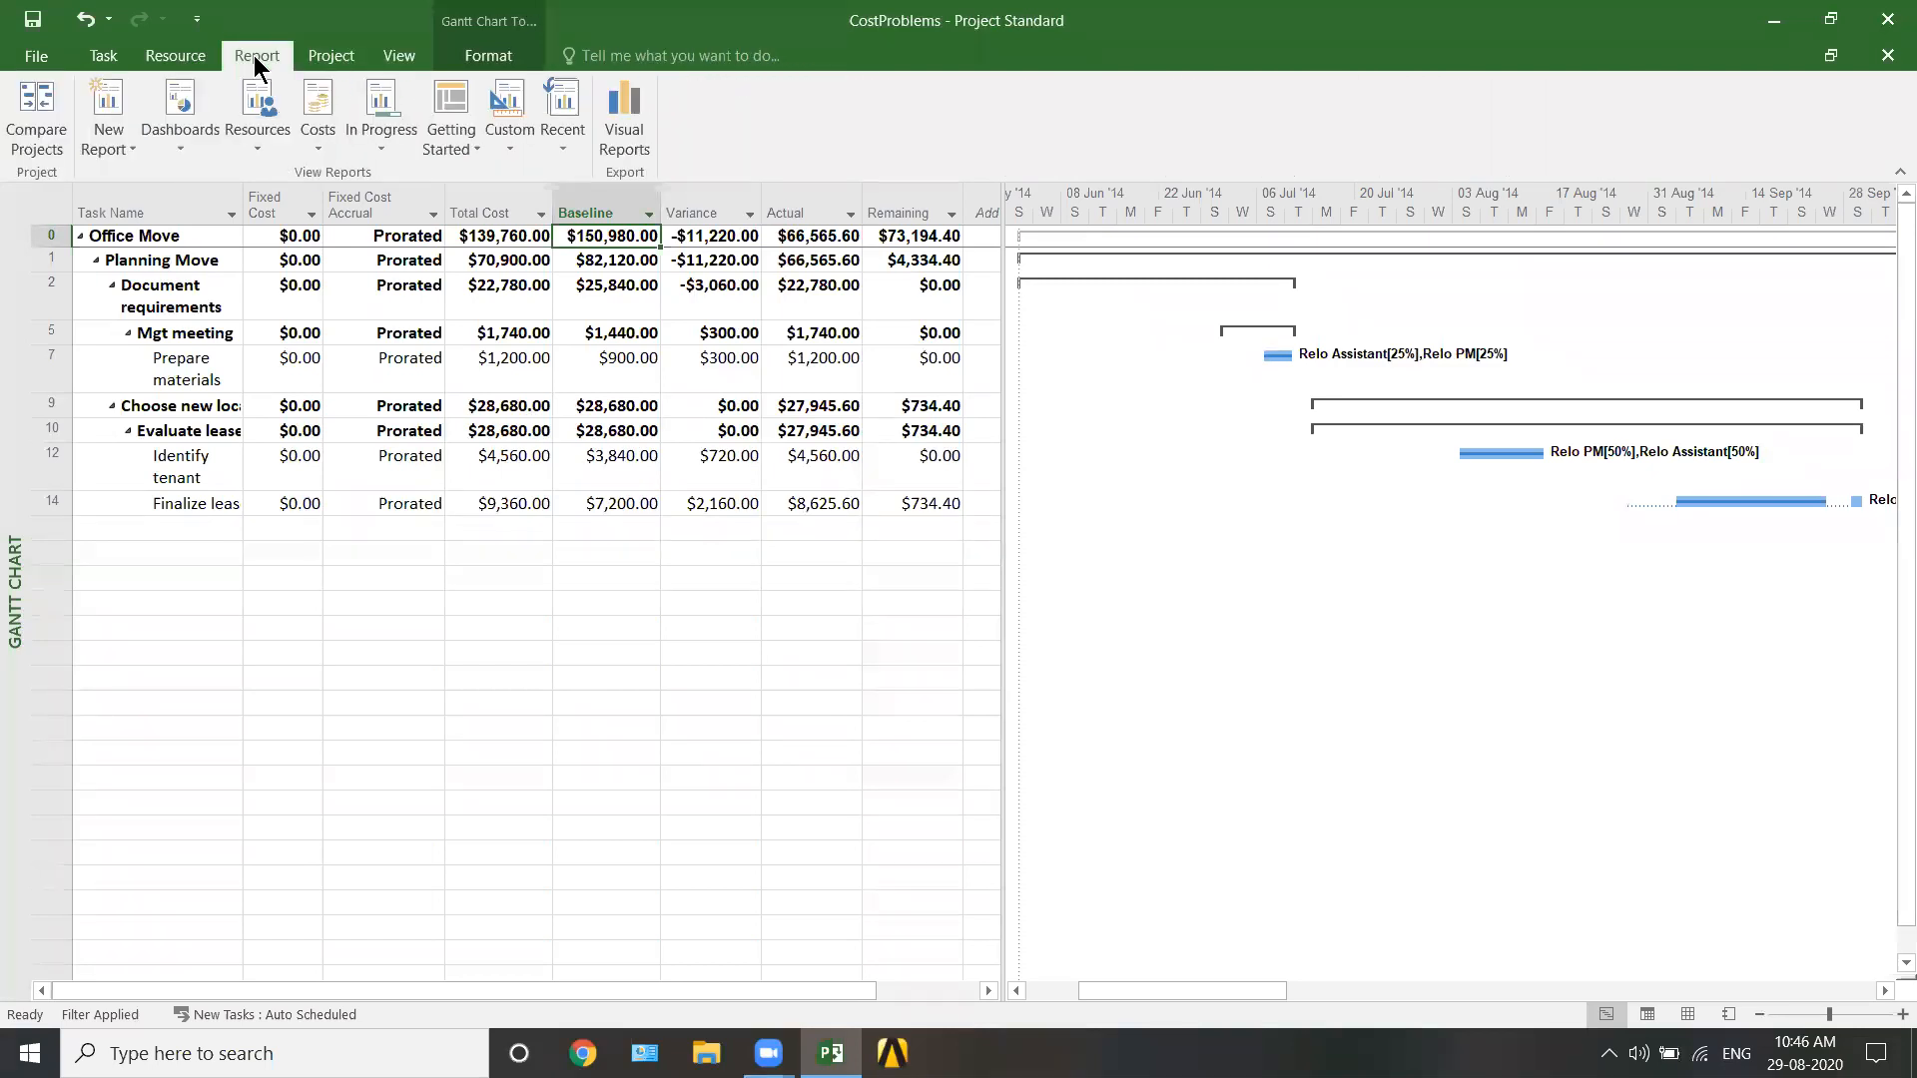
left_click(193, 152)
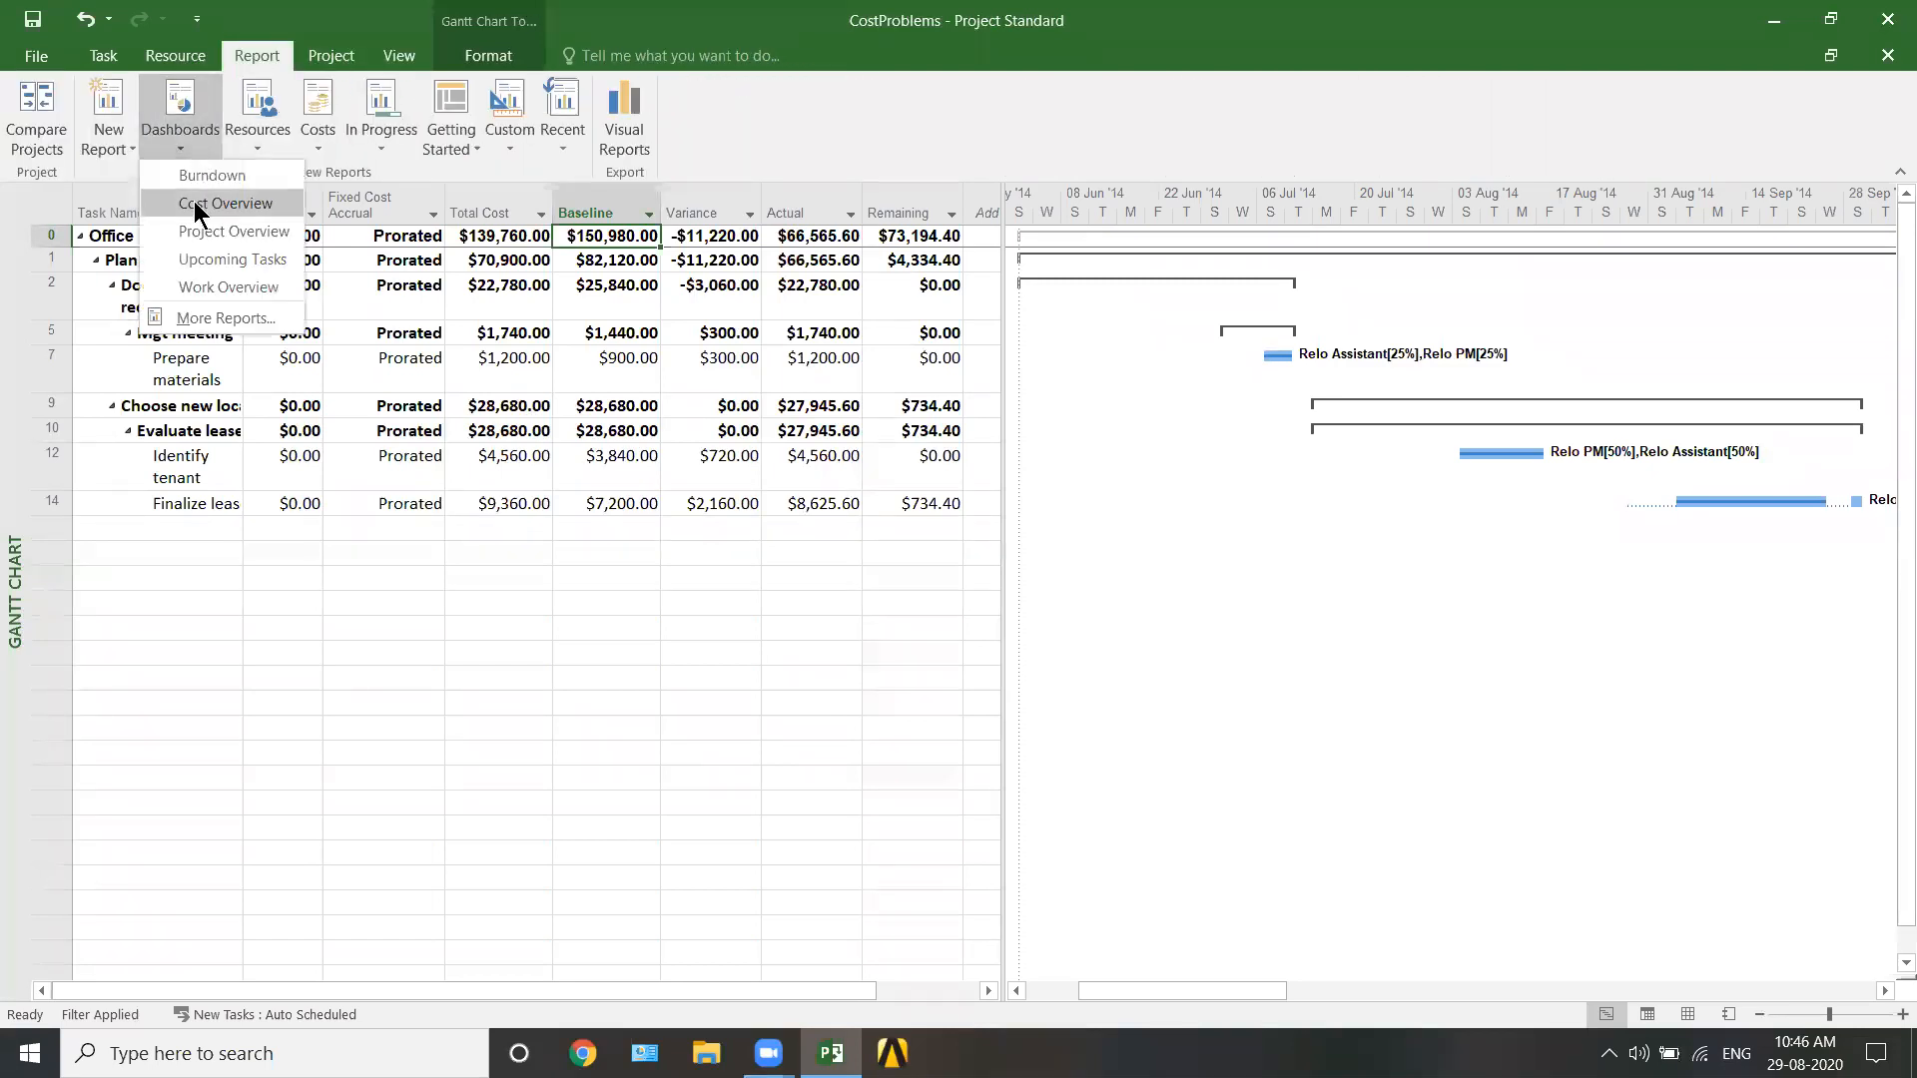
left_click(197, 203)
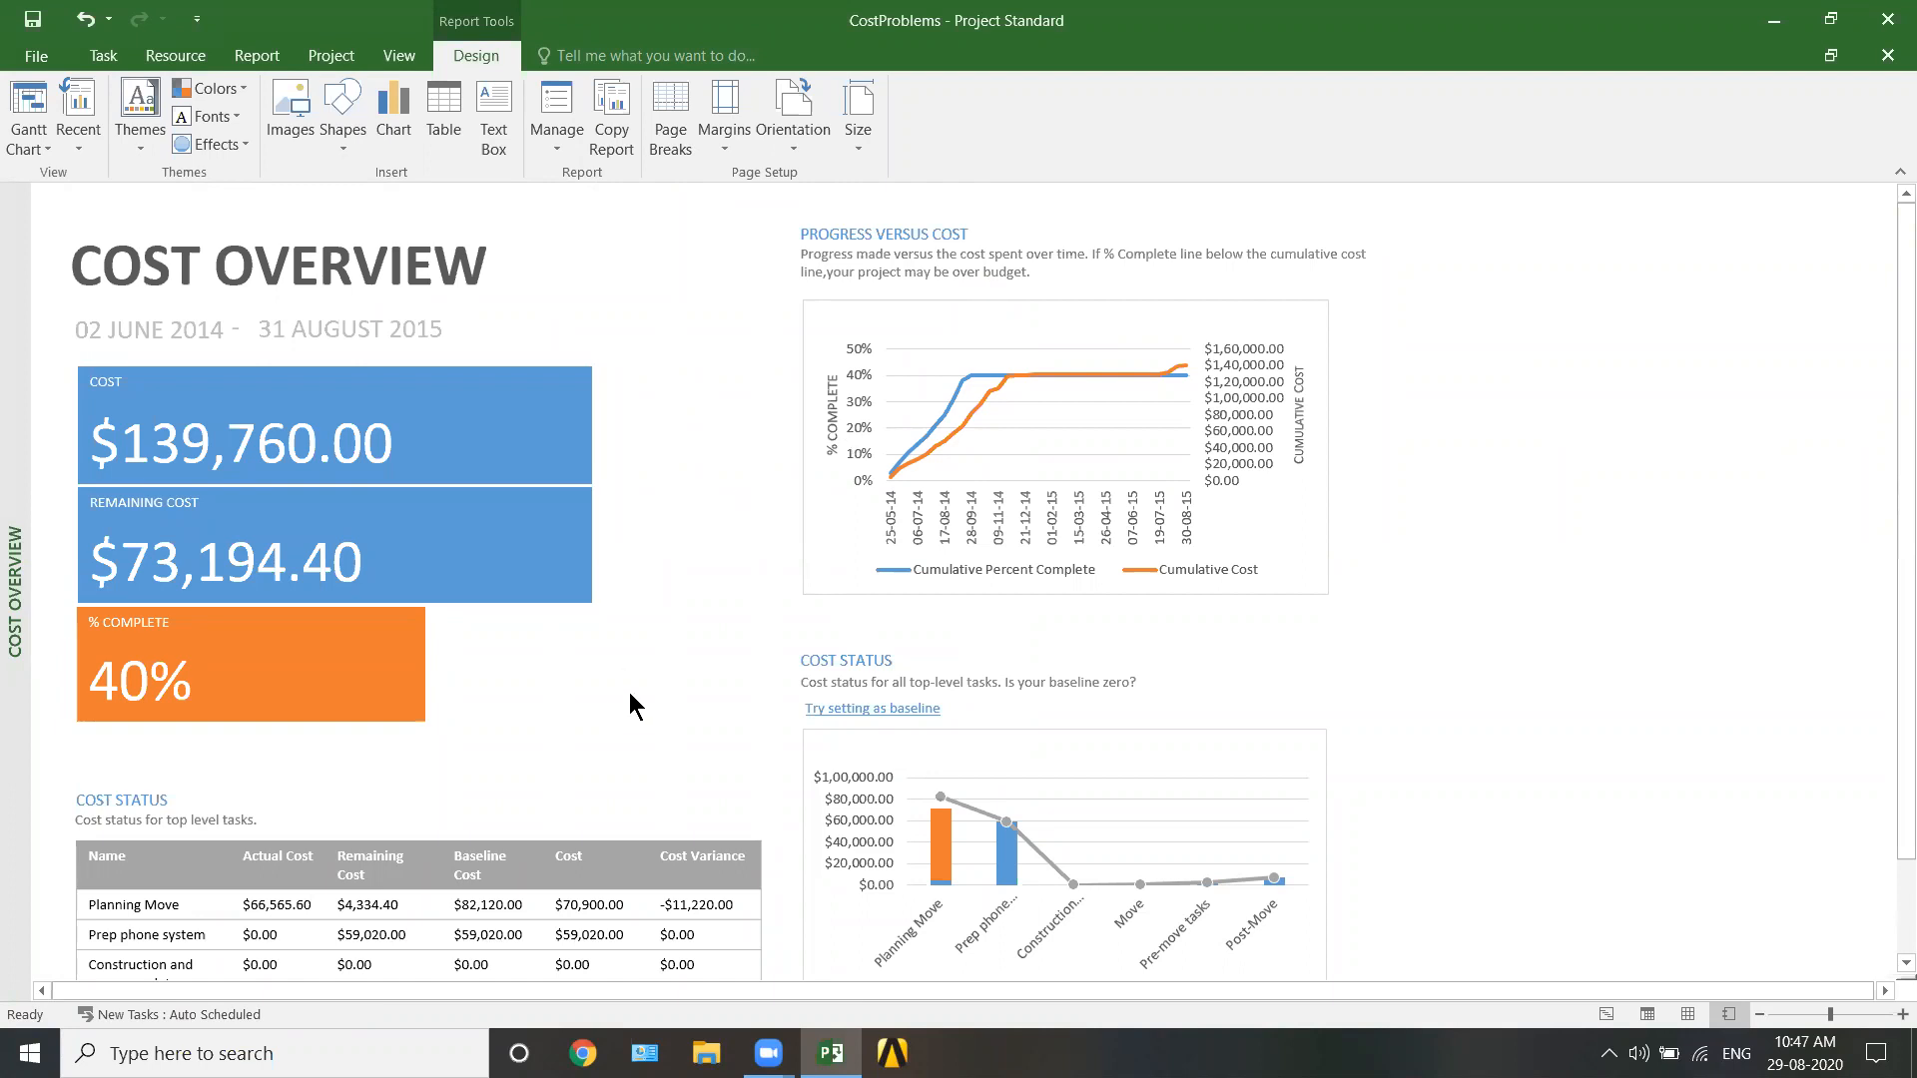
scroll(629, 692, "down", 1)
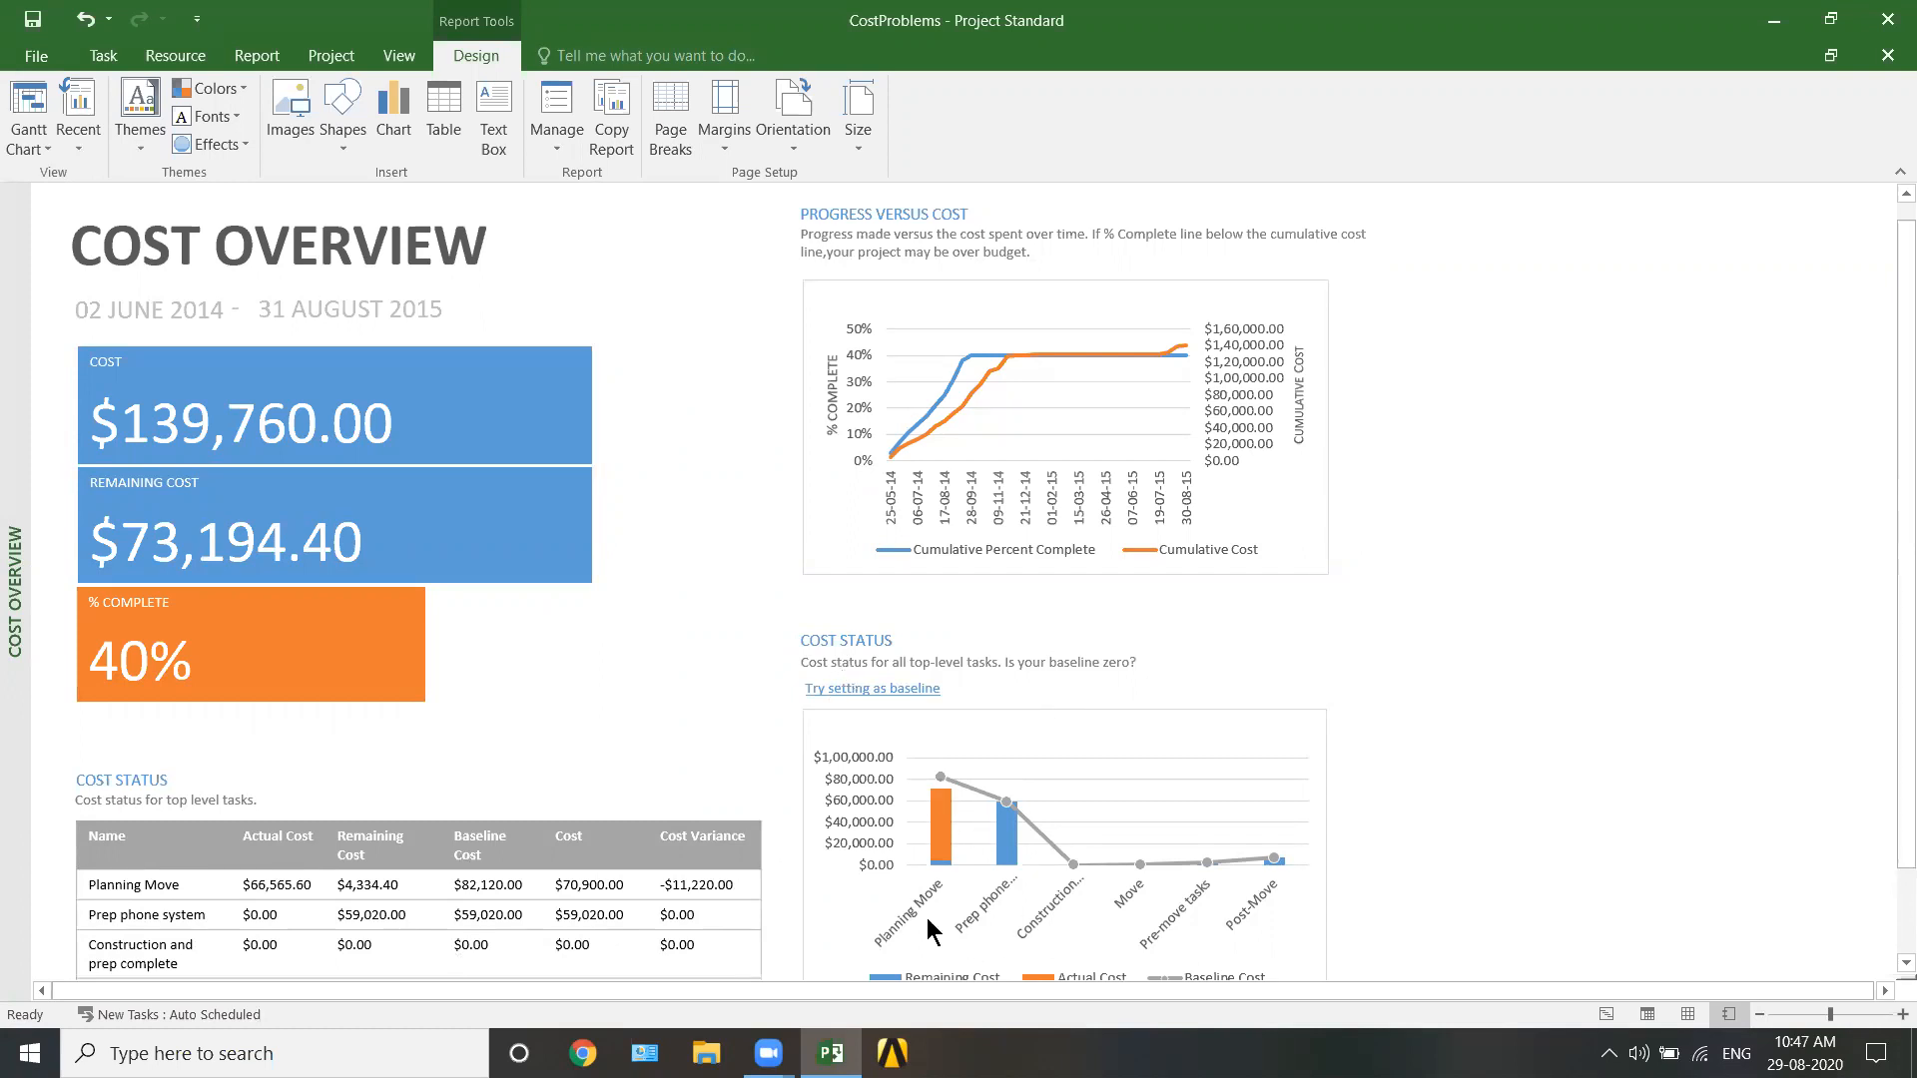
scroll(954, 874, "down", 1)
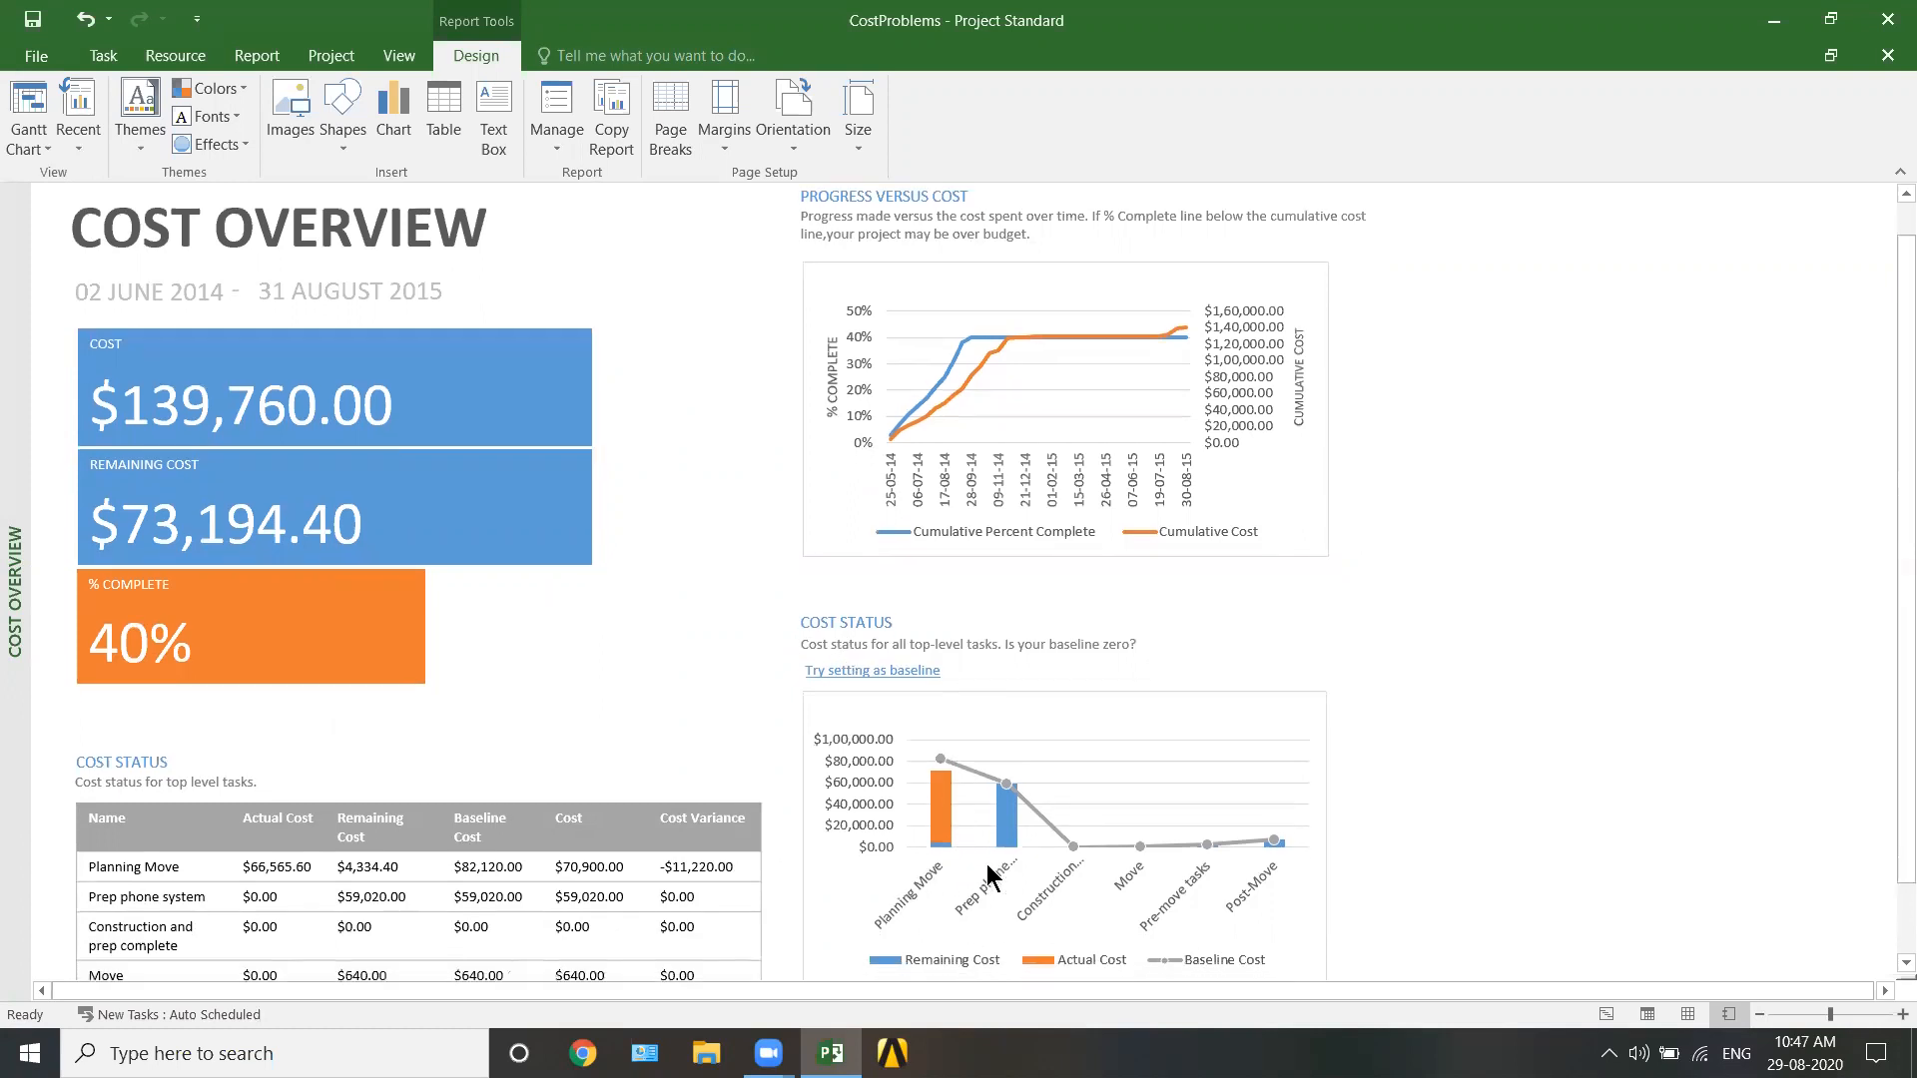
scroll(989, 764, "down", 2)
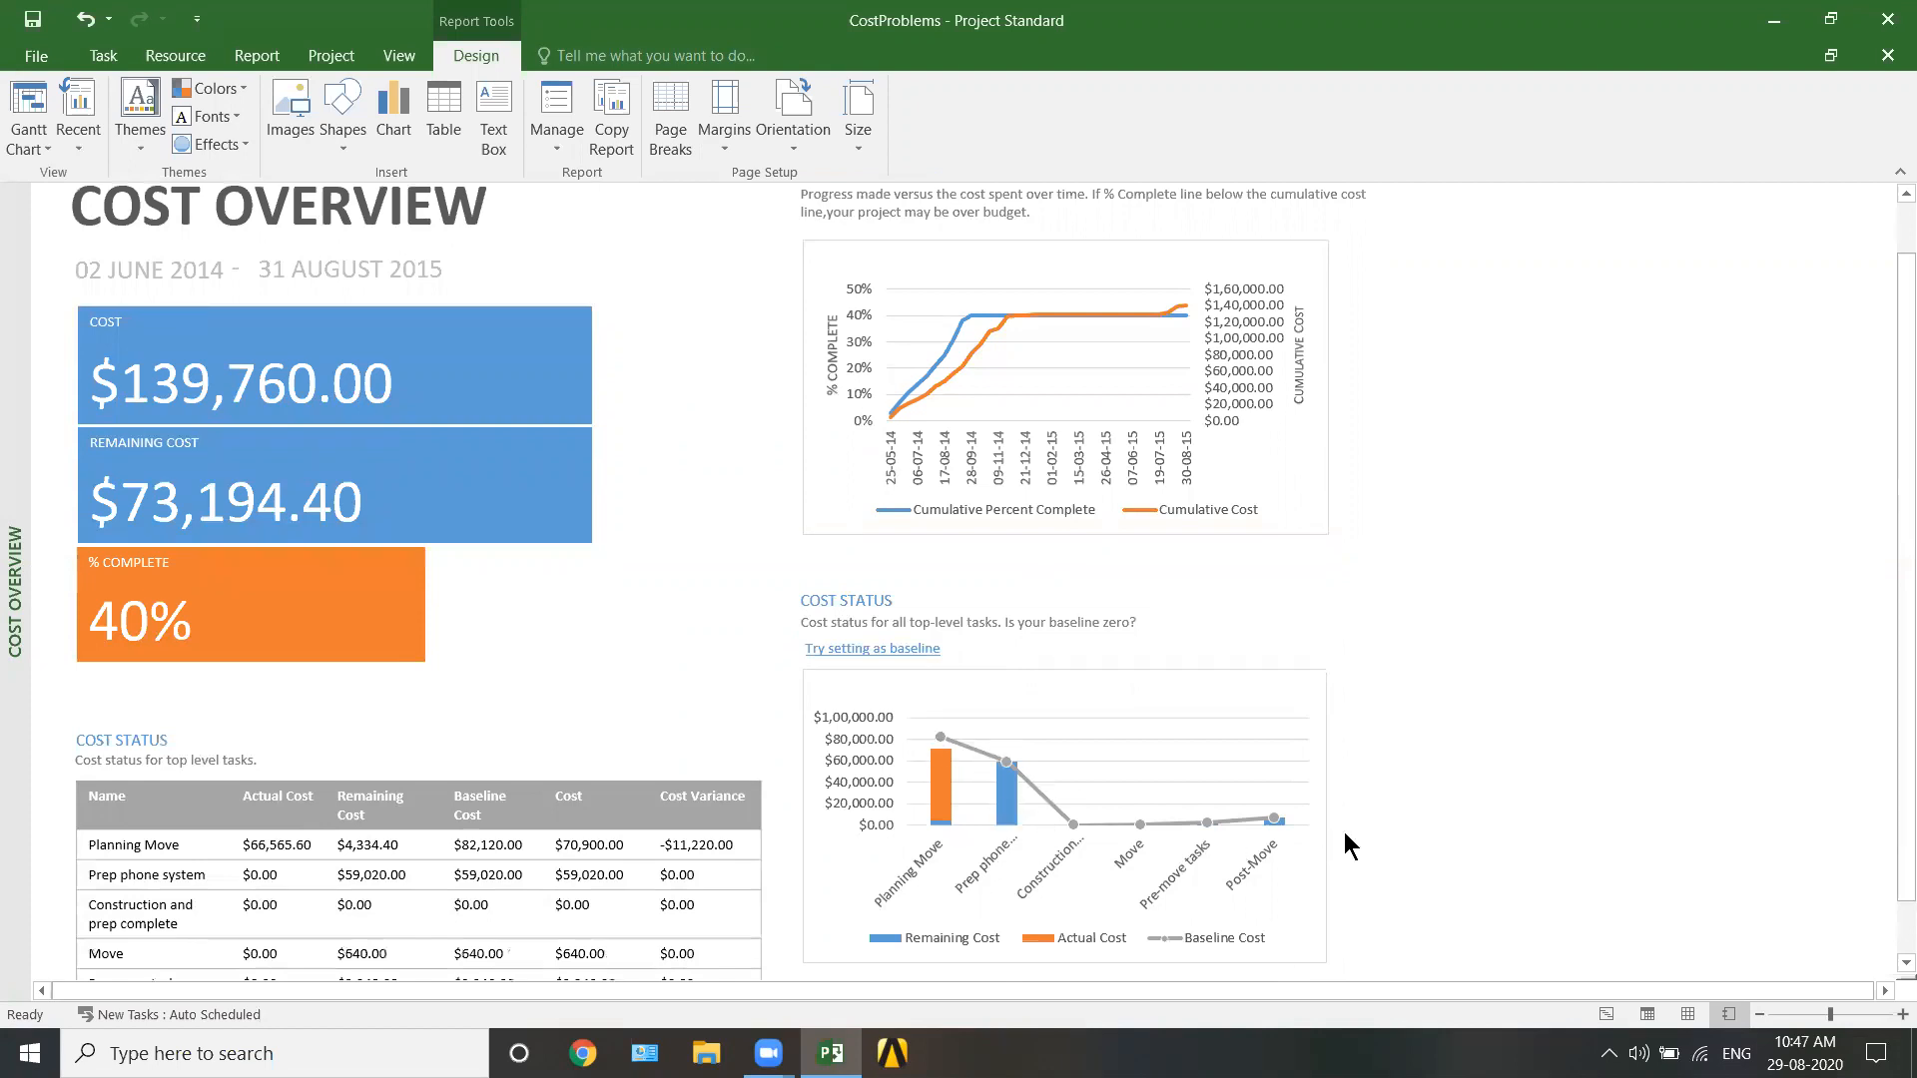
left_click(943, 796)
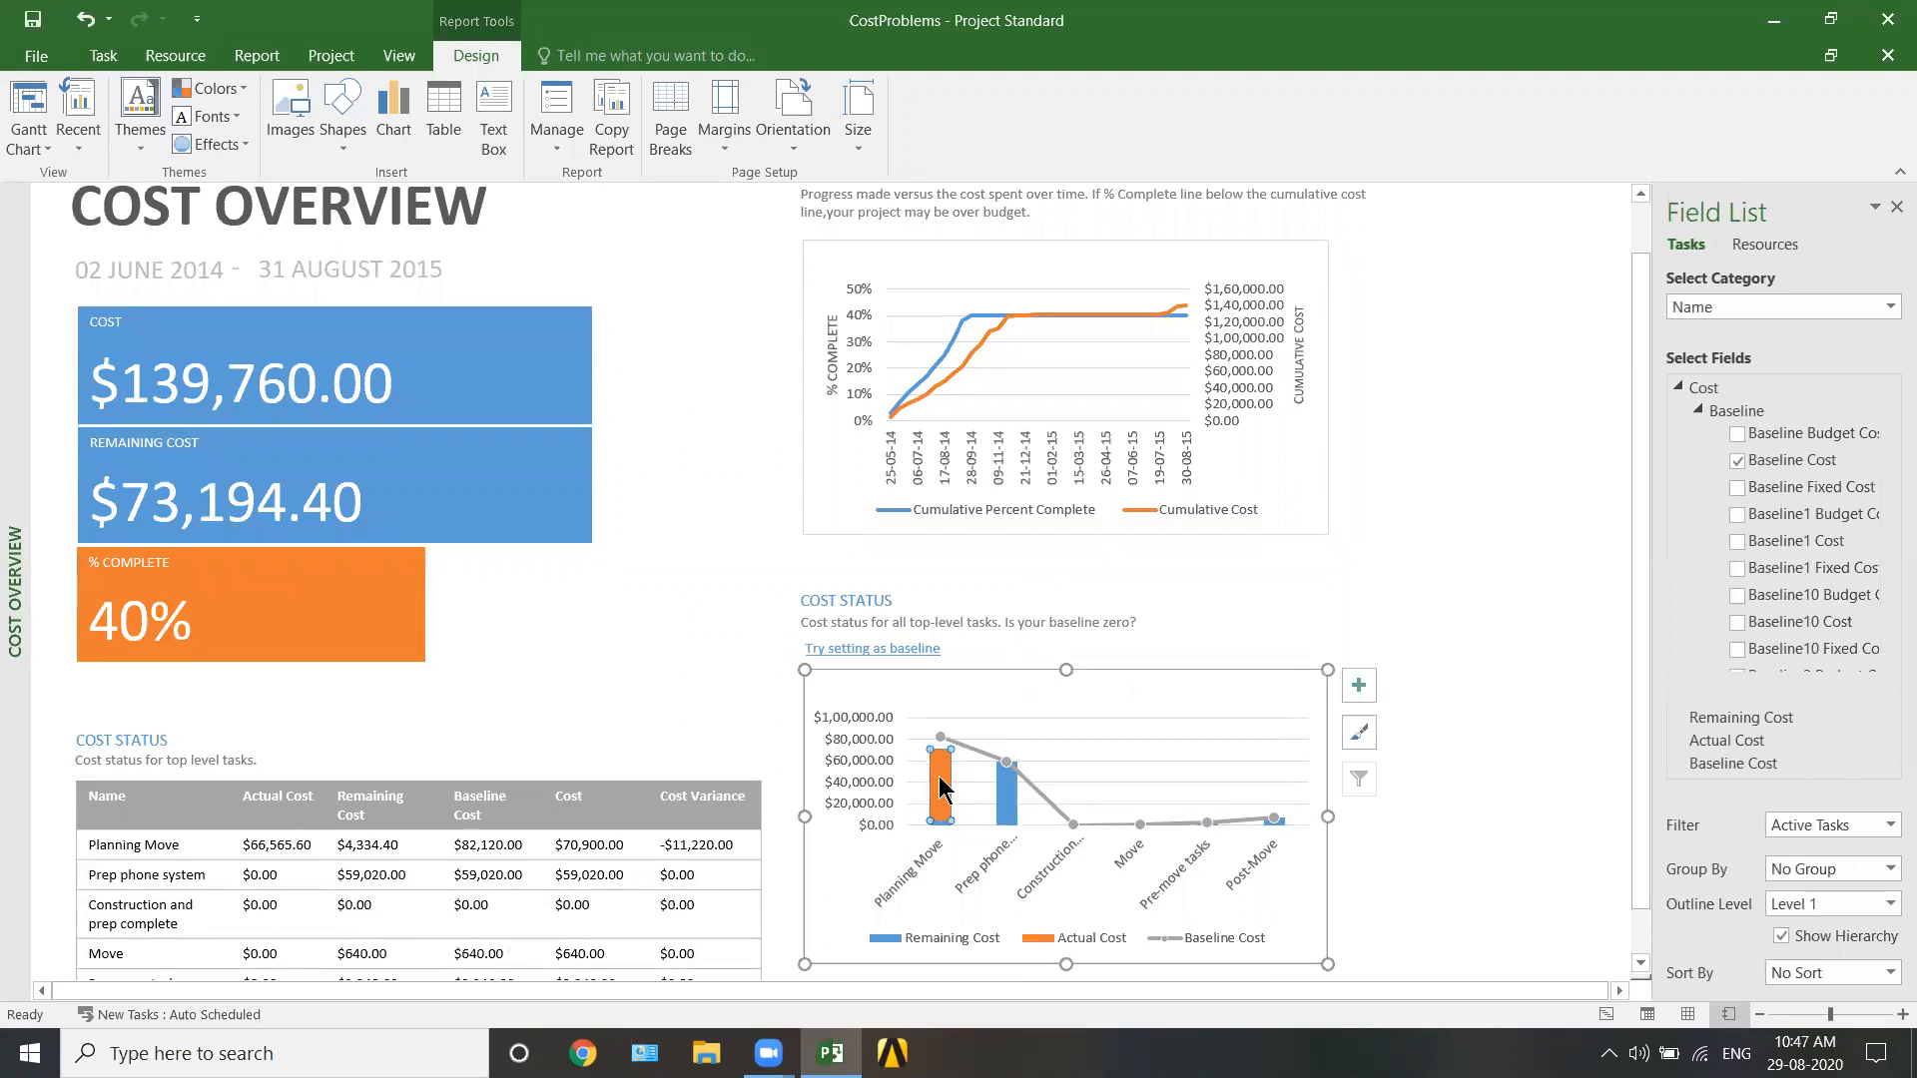
left_click(1447, 877)
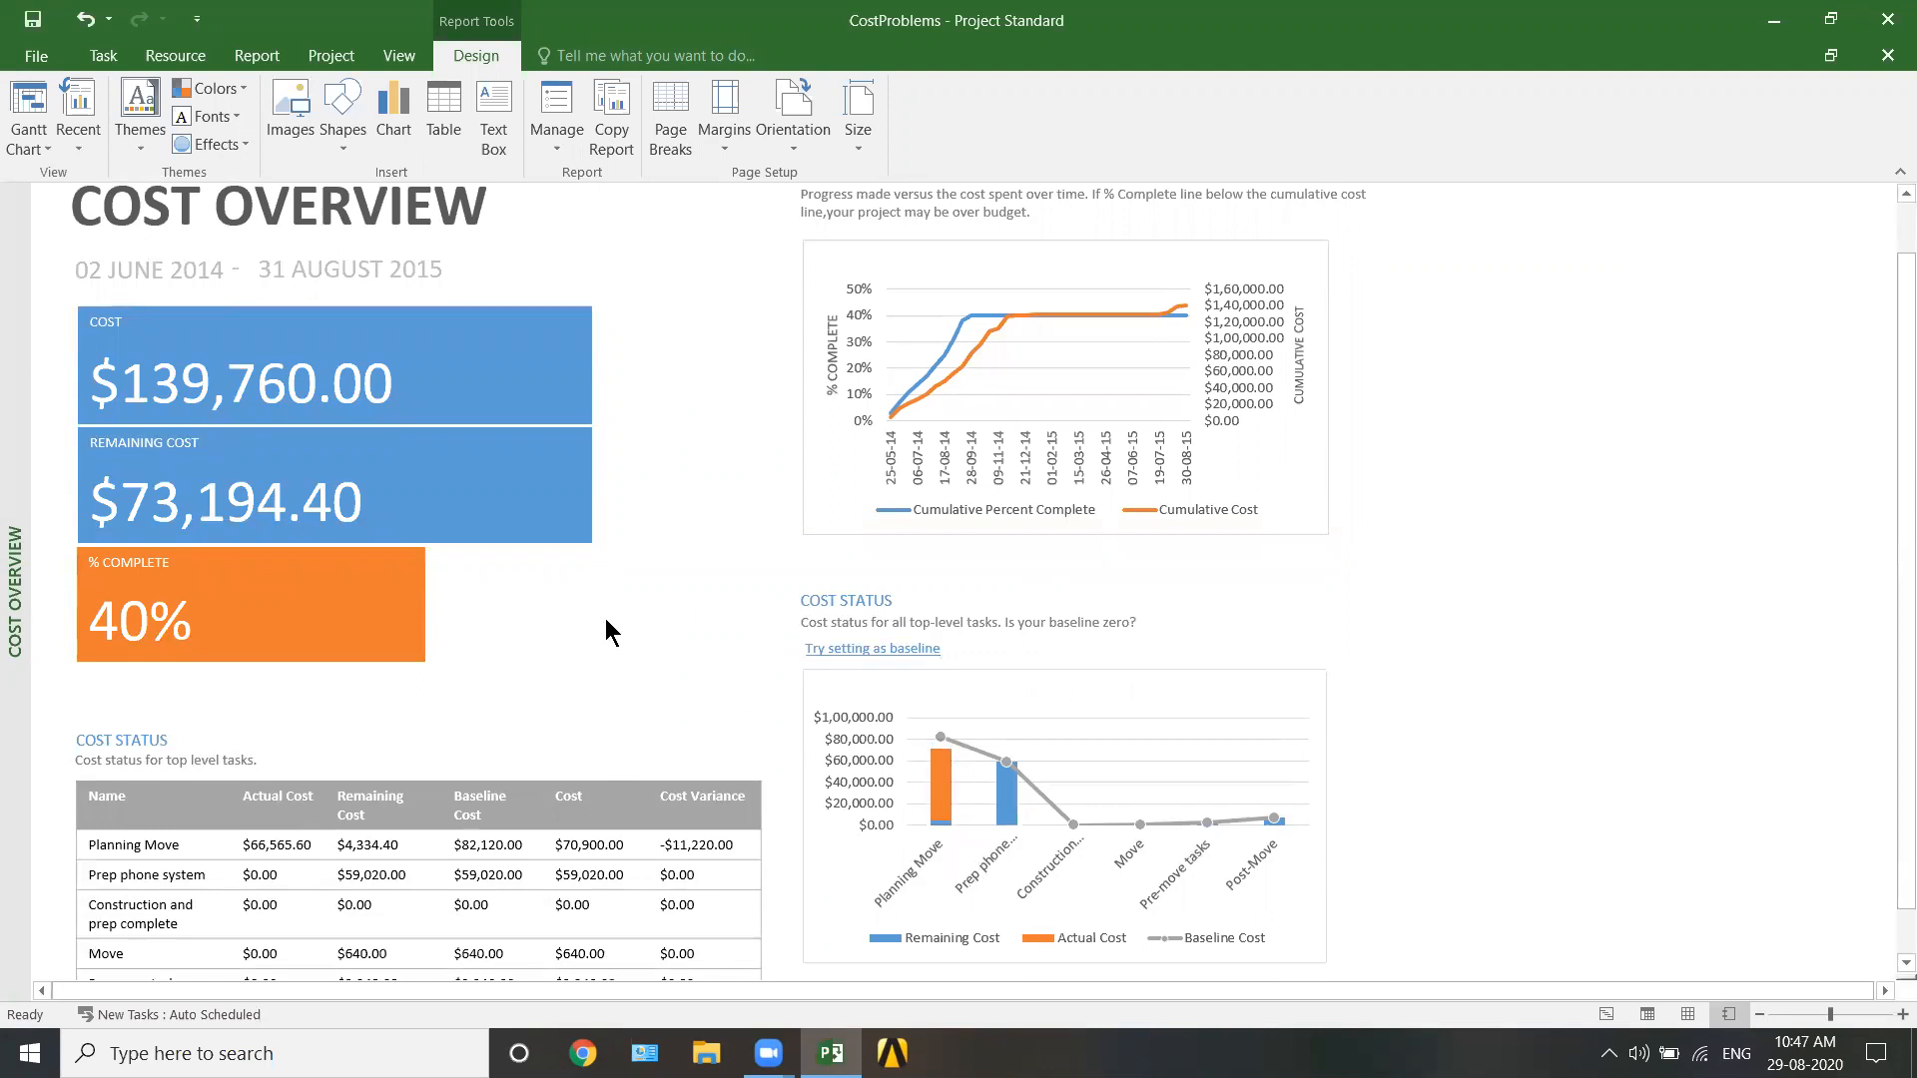
- Open the Cost Overruns report to review cost variance for top-level tasks and work resources
left_click(268, 57)
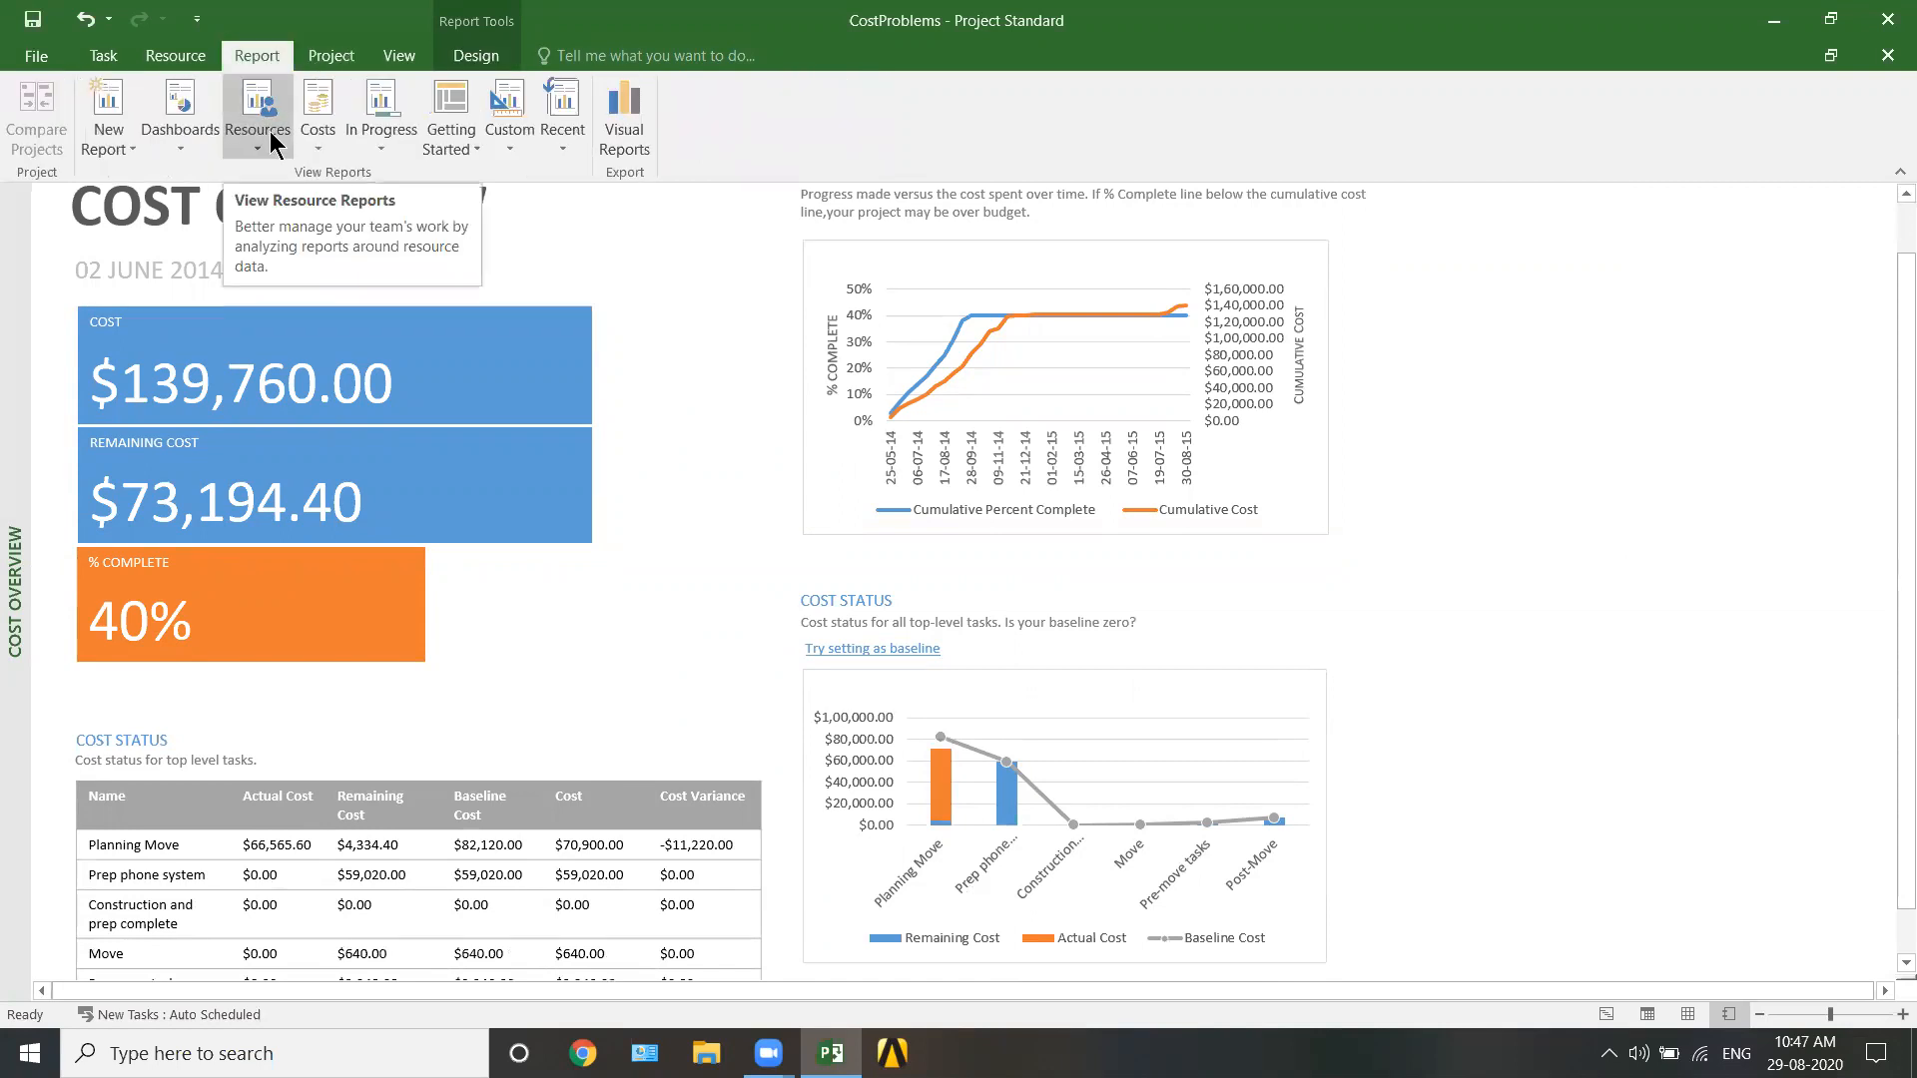
left_click(307, 148)
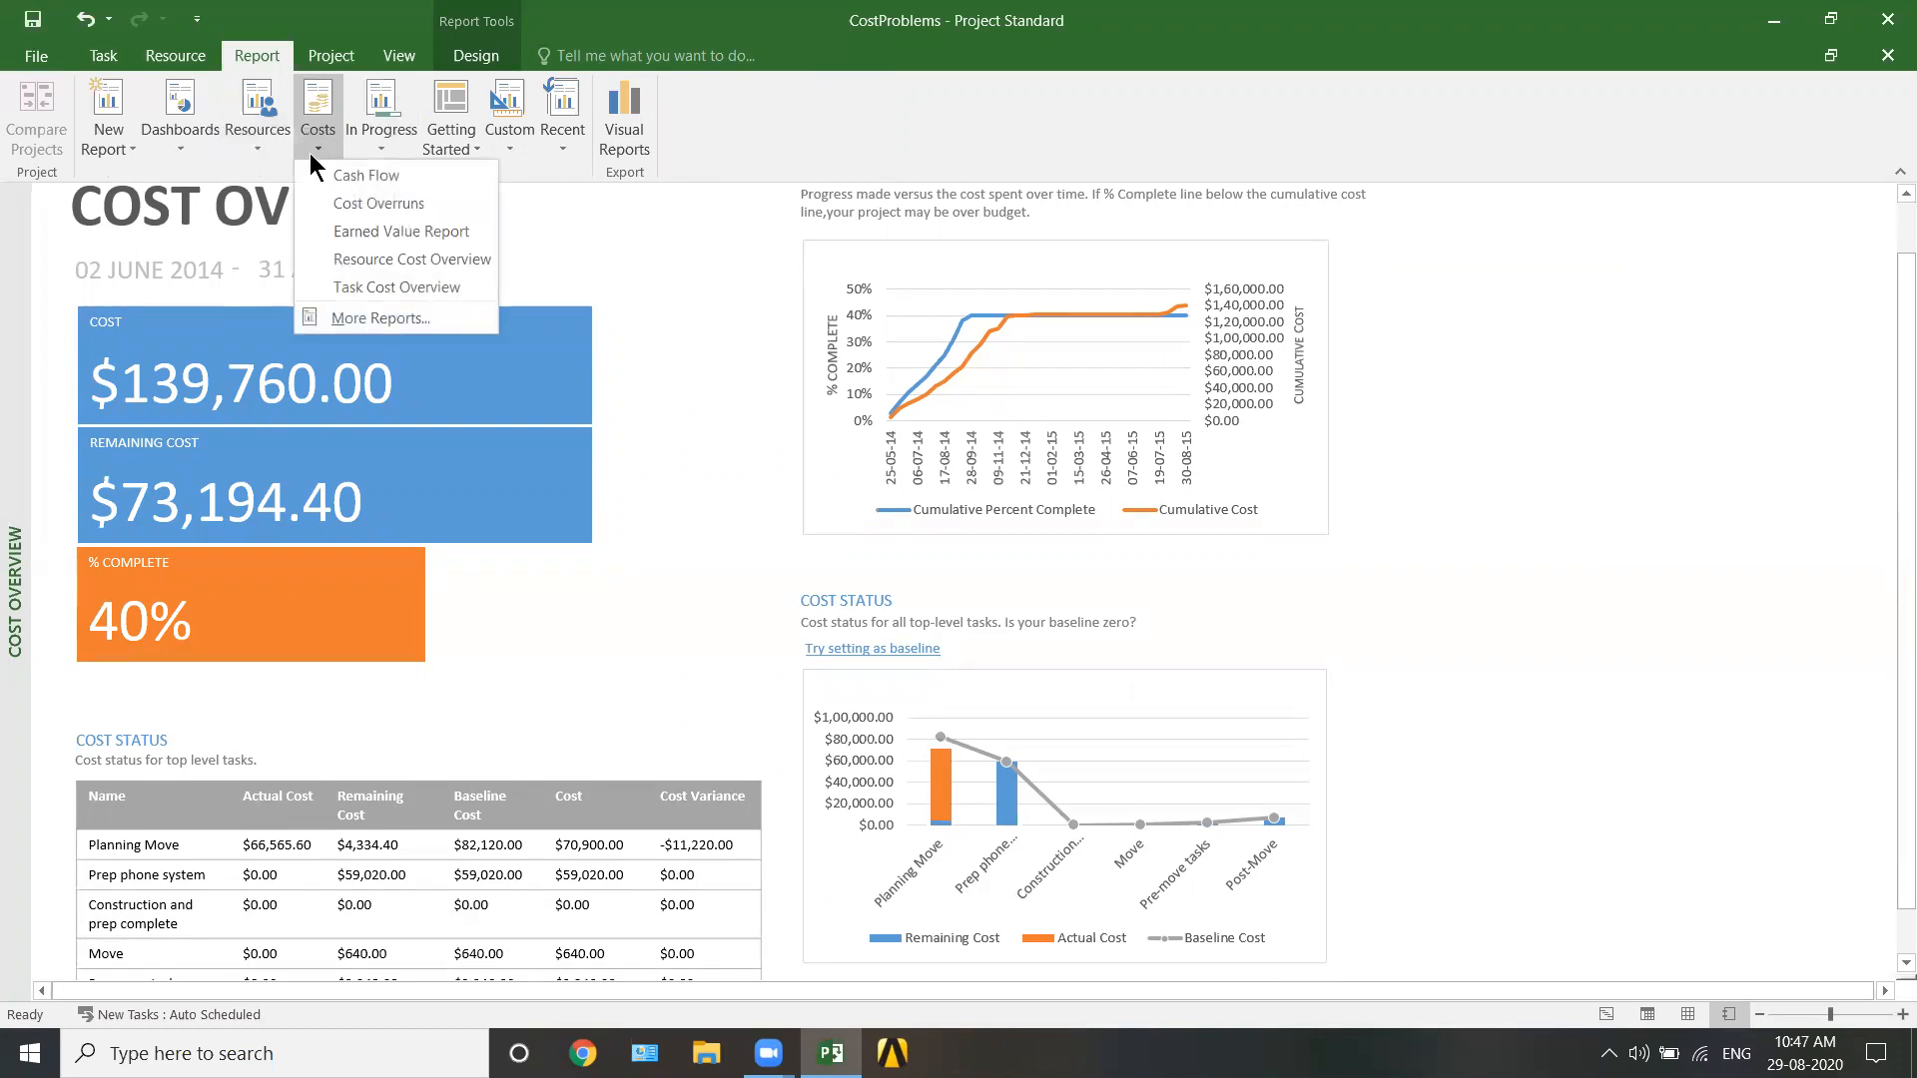
left_click(350, 203)
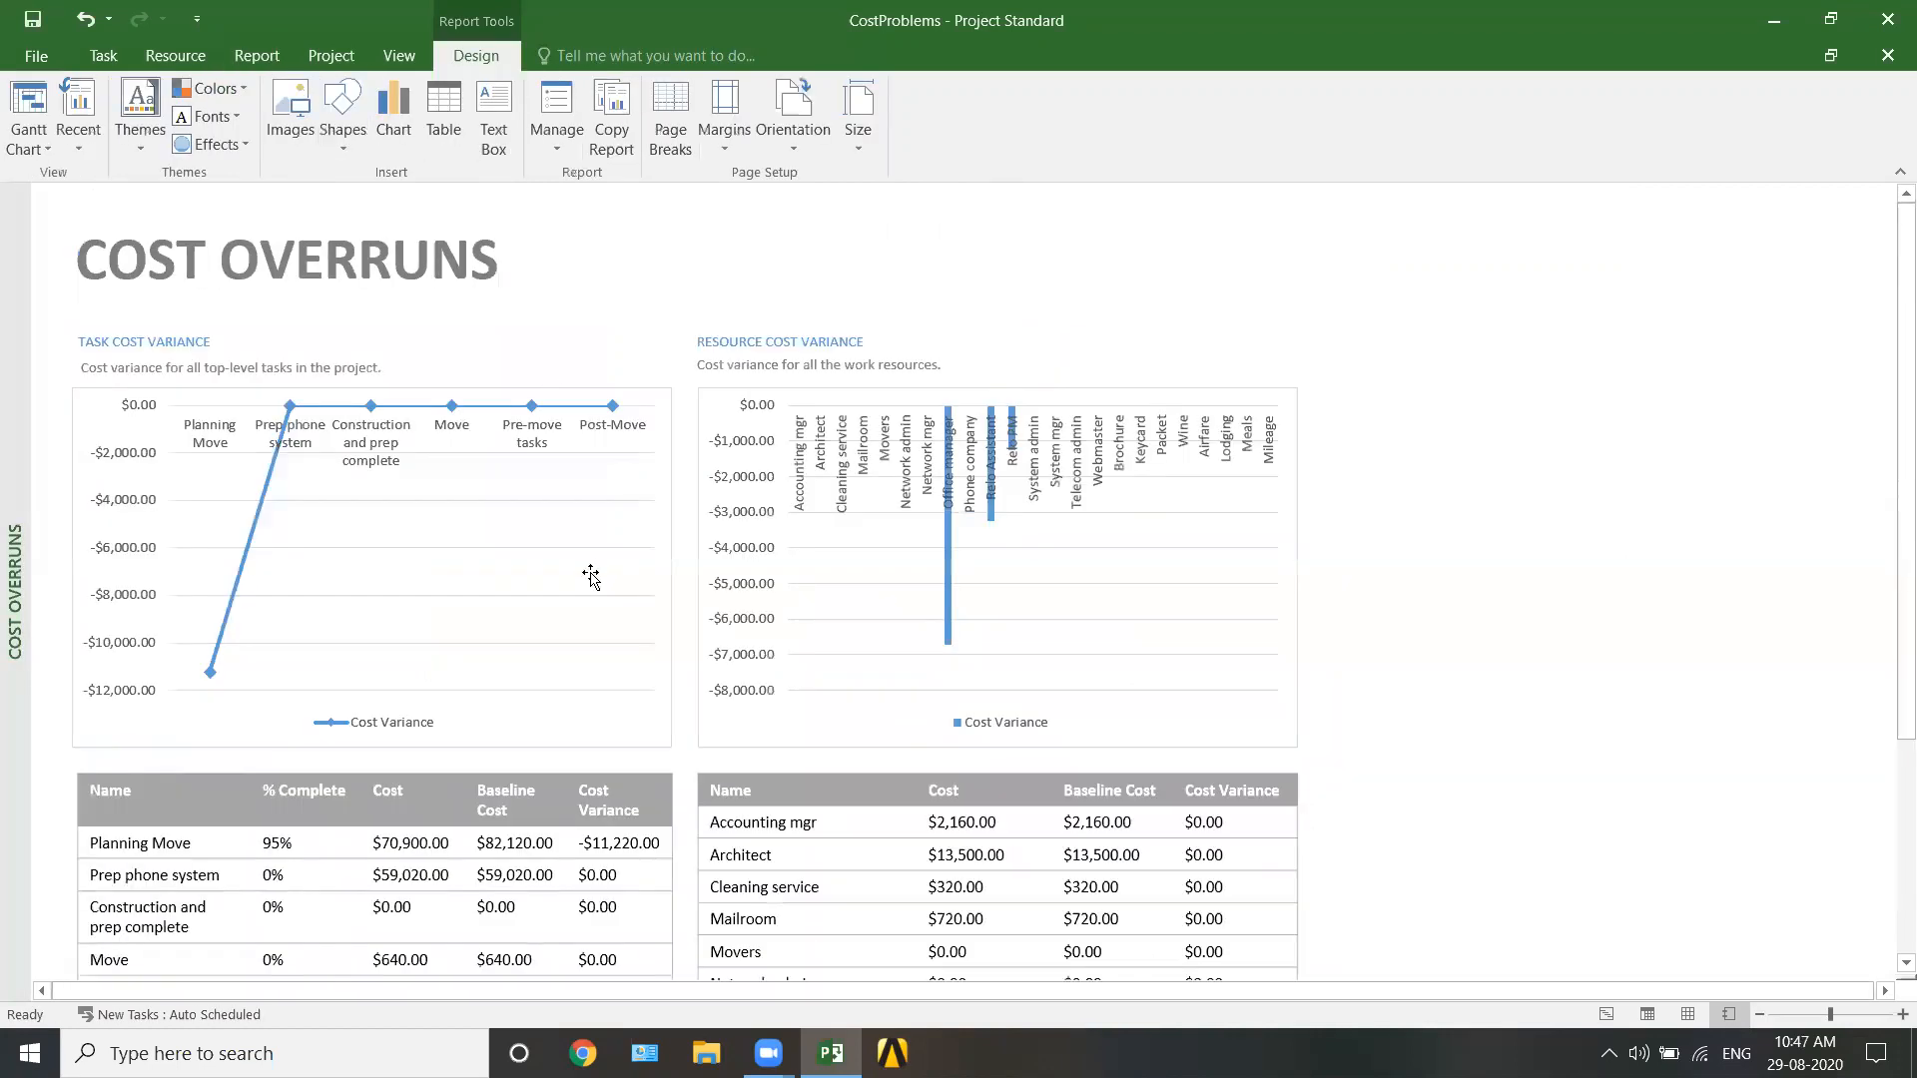